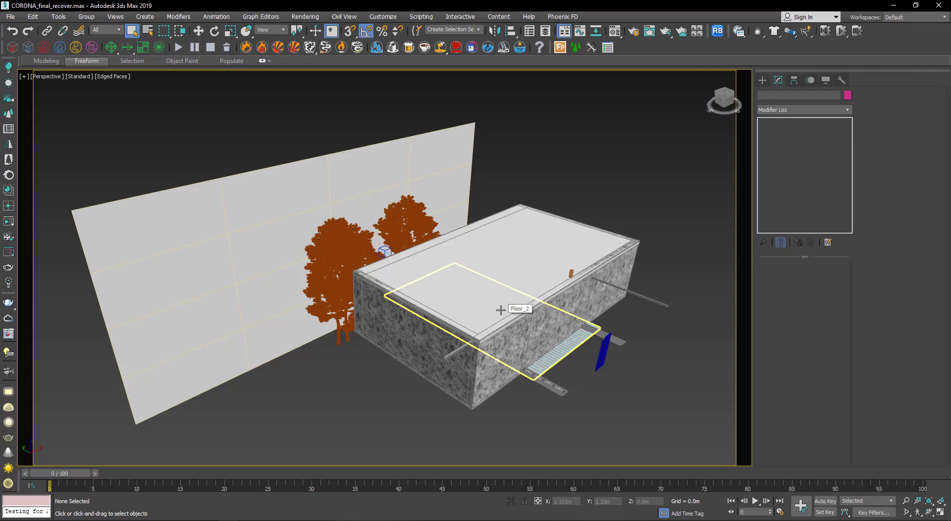
- Orbit around the textured building from several sides, then select its ceiling slab
middle_click_drag(501, 309, 416, 360, "alt")
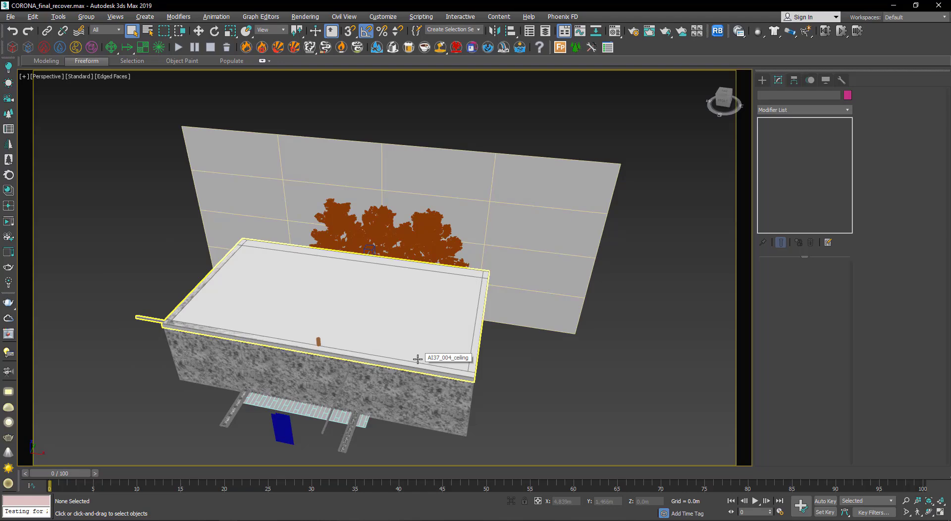
middle_click_drag(352, 321, 377, 319, "alt")
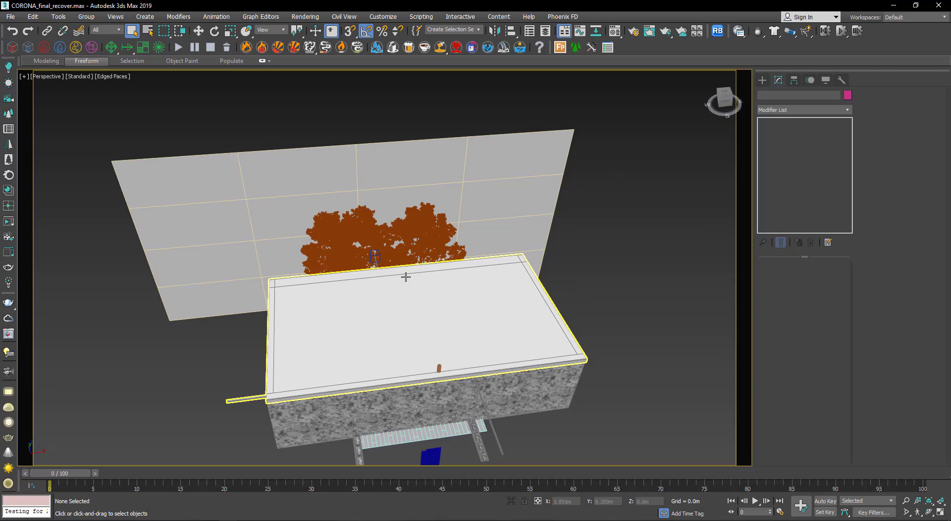
mouse_move(361, 304)
middle_mouse_down("alt")
mouse_move(419, 281)
mouse_move(444, 330)
middle_mouse_up("alt")
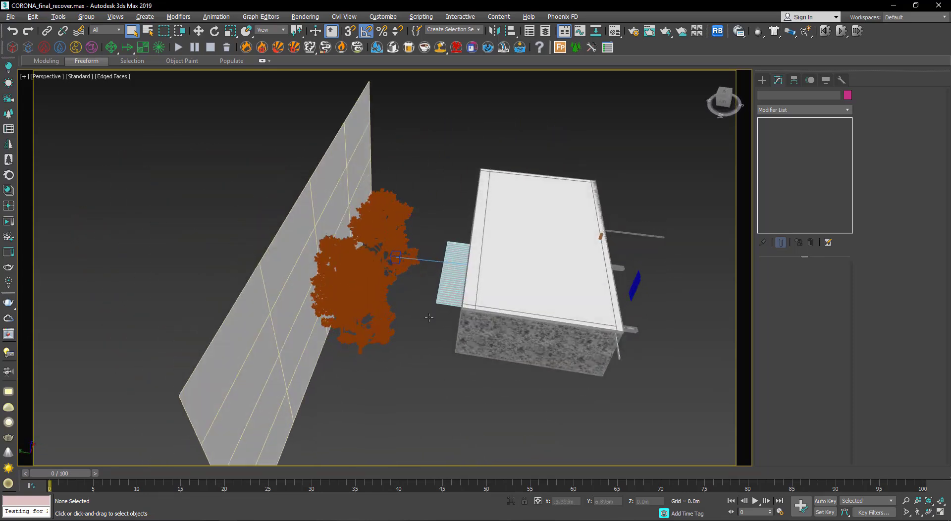
middle_click_drag(548, 276, 378, 270, "alt")
scroll(362, 262, "up", 3)
left_click(347, 256)
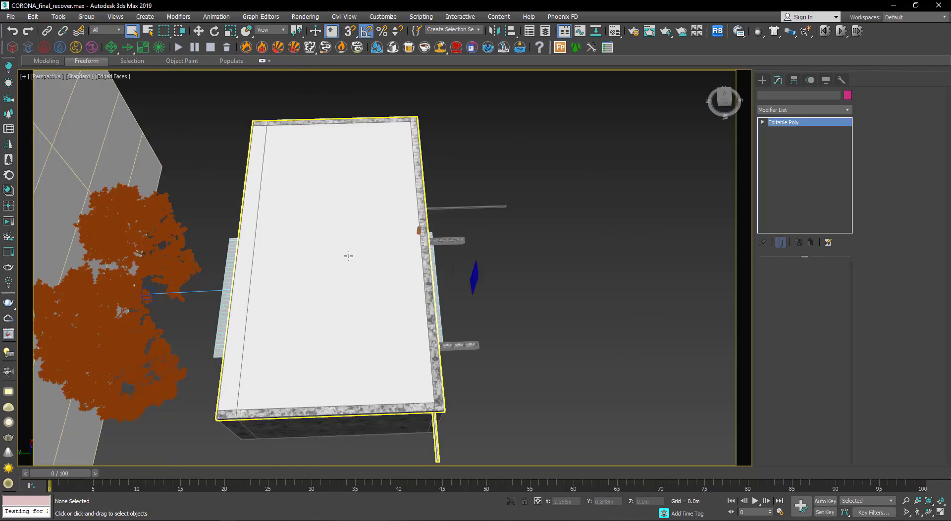
- Hide the ceiling slab with Hide Selection and orbit to view the rooms from the other side
right_click(348, 255)
left_click(367, 230)
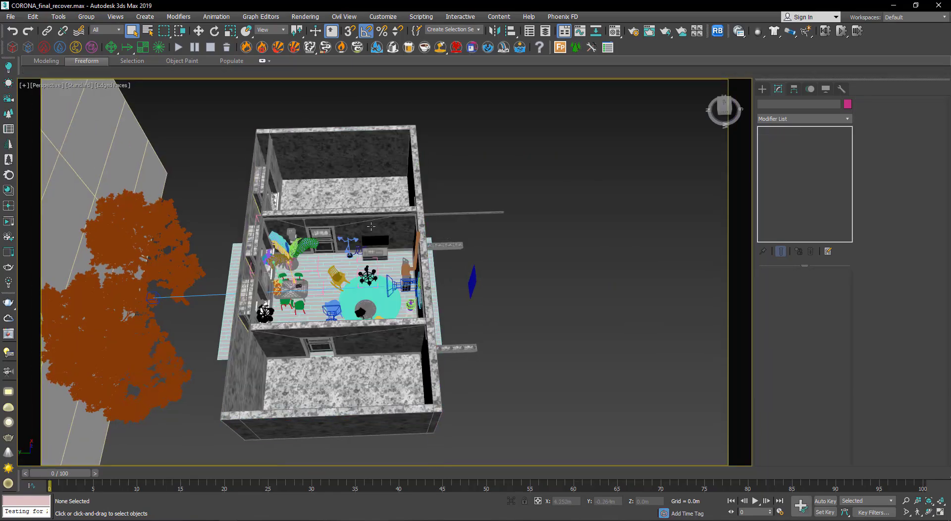
mouse_move(350, 258)
middle_mouse_down("alt")
mouse_move(305, 335)
mouse_move(274, 289)
middle_mouse_up("alt")
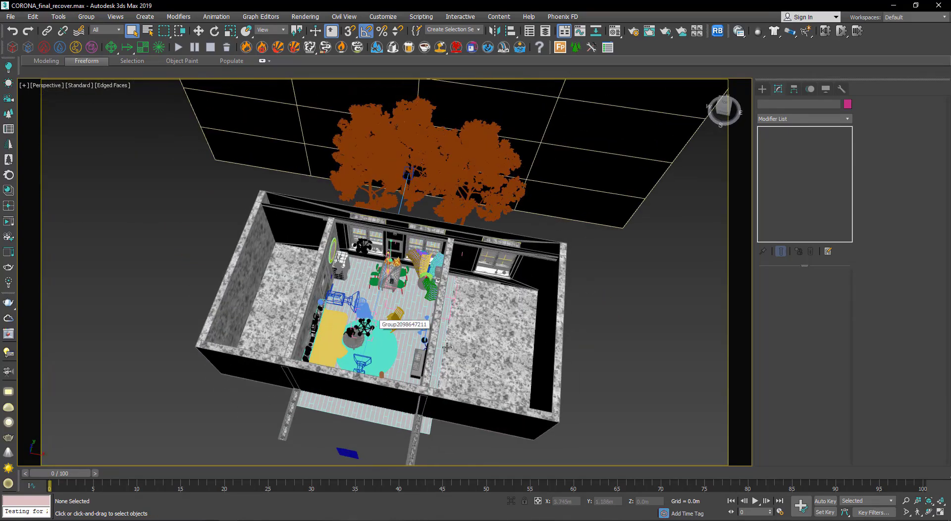
middle_click_drag(373, 325, 404, 353, "alt")
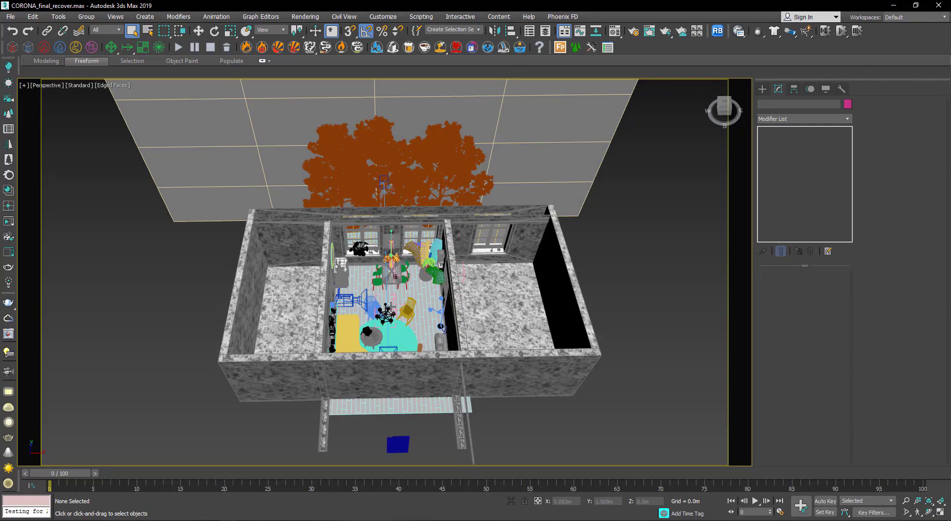
- Zoom in close on the furnished living room from a near top-down angle
scroll(386, 307, "up", 3)
mouse_move(386, 307)
middle_mouse_down("alt")
mouse_move(333, 345)
mouse_move(350, 313)
middle_mouse_up("alt")
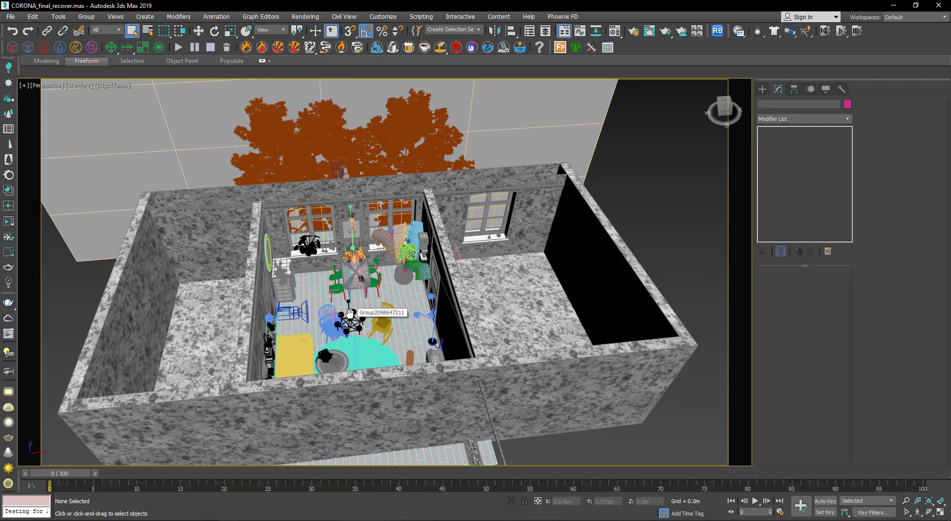
scroll(413, 290, "up", 2)
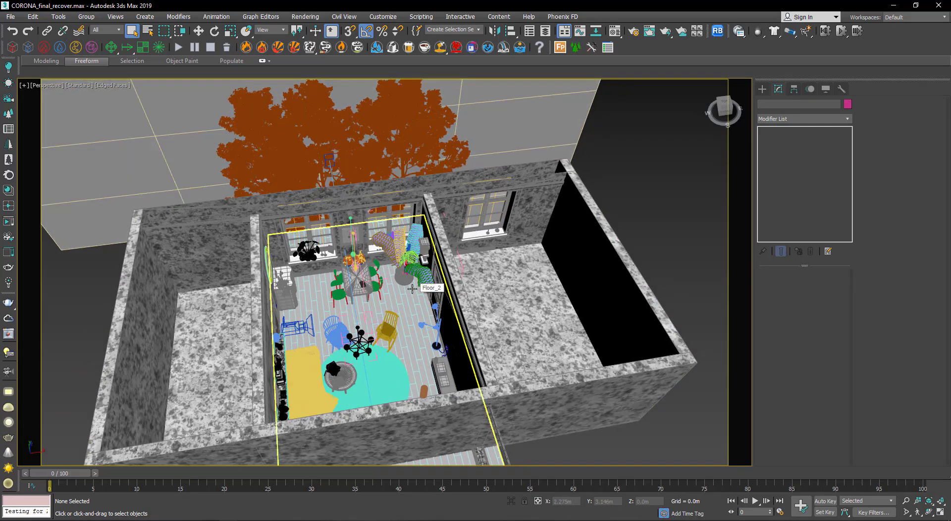
scroll(379, 308, "up", 1)
scroll(381, 312, "up", 1)
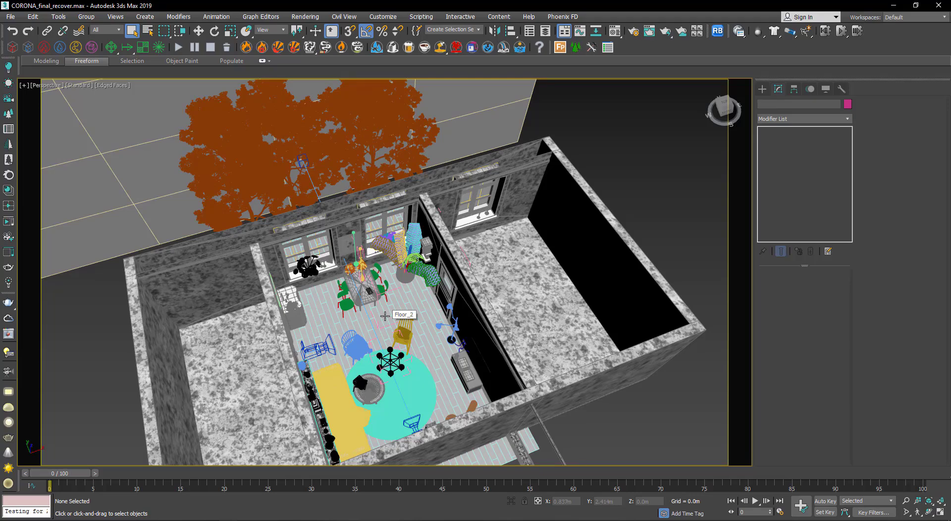
middle_click_drag(385, 316, 384, 317, "alt")
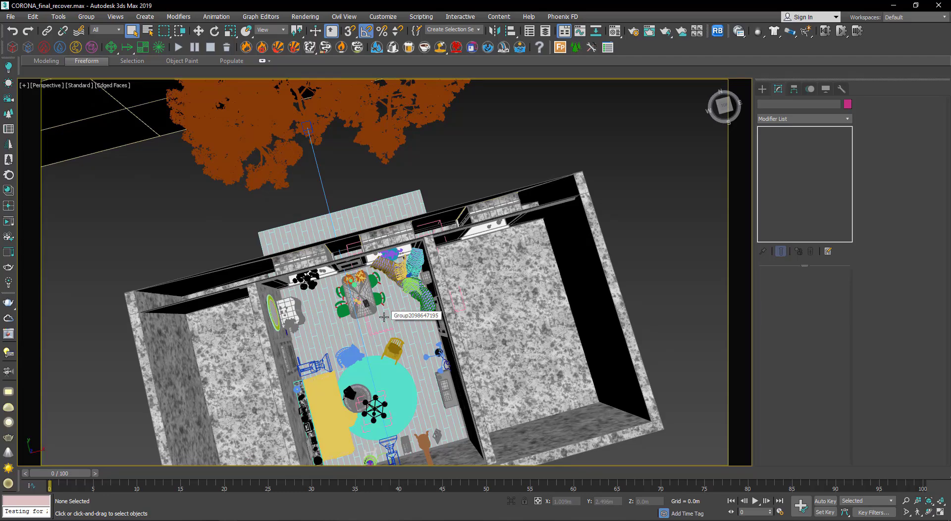
middle_click_drag(384, 316, 352, 274, "alt")
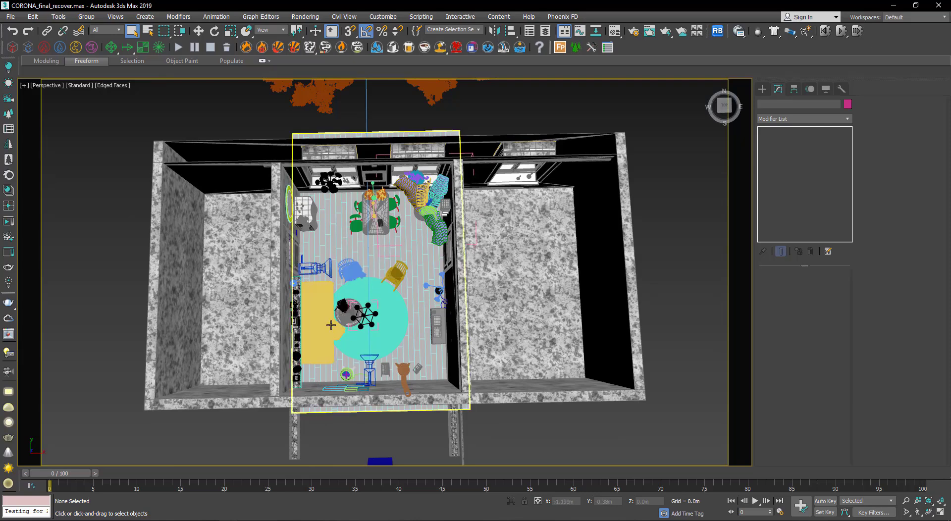
mouse_move(329, 324)
middle_mouse_down("alt")
mouse_move(330, 300)
mouse_move(333, 318)
mouse_move(349, 305)
mouse_move(322, 307)
middle_mouse_up("alt")
scroll(333, 318, "up", 2)
scroll(333, 318, "up", 3)
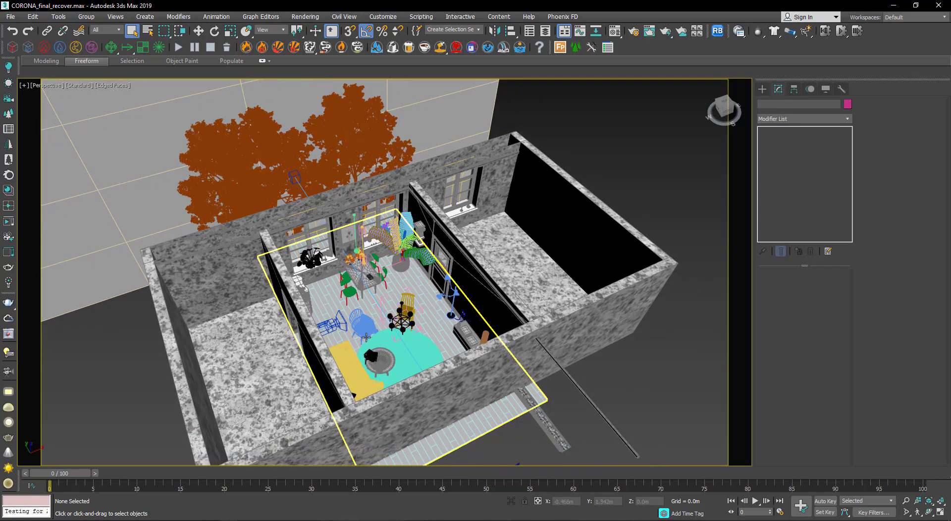
scroll(366, 337, "up", 5)
mouse_move(366, 338)
middle_mouse_down()
mouse_move(357, 373)
mouse_move(329, 365)
mouse_move(403, 382)
mouse_move(383, 367)
middle_mouse_up()
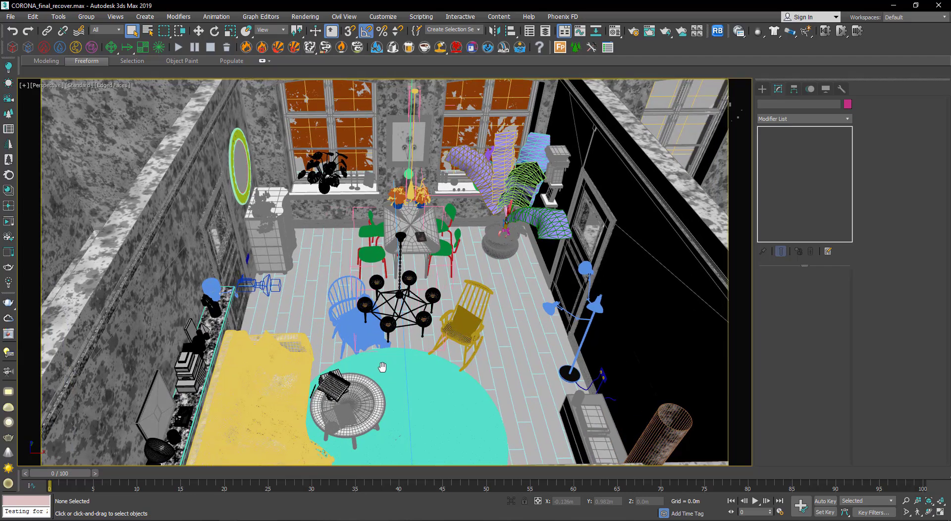
- Zoom out, pan and orbit to frame the whole room from above, facing the two-window back wall
scroll(357, 305, "down", 2)
scroll(357, 312, "down", 2)
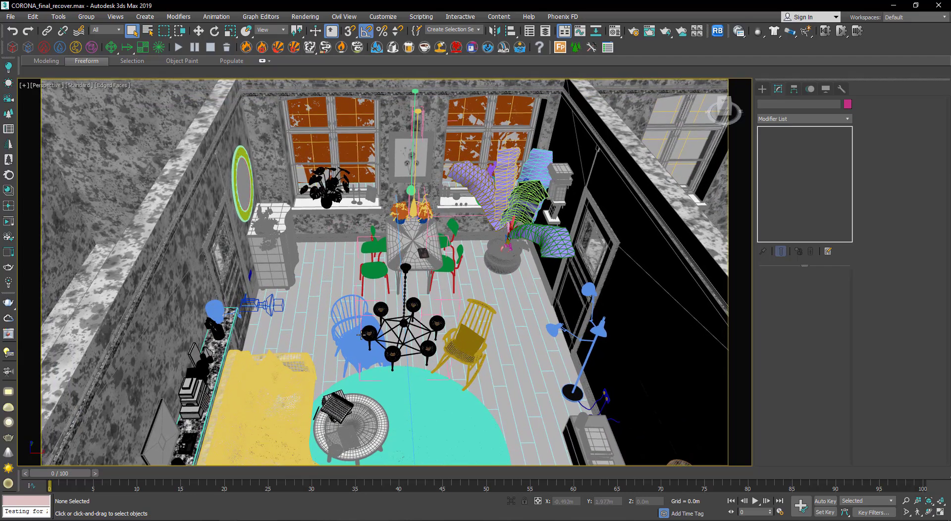
scroll(357, 320, "down", 2)
scroll(357, 326, "down", 1)
scroll(358, 325, "down", 1)
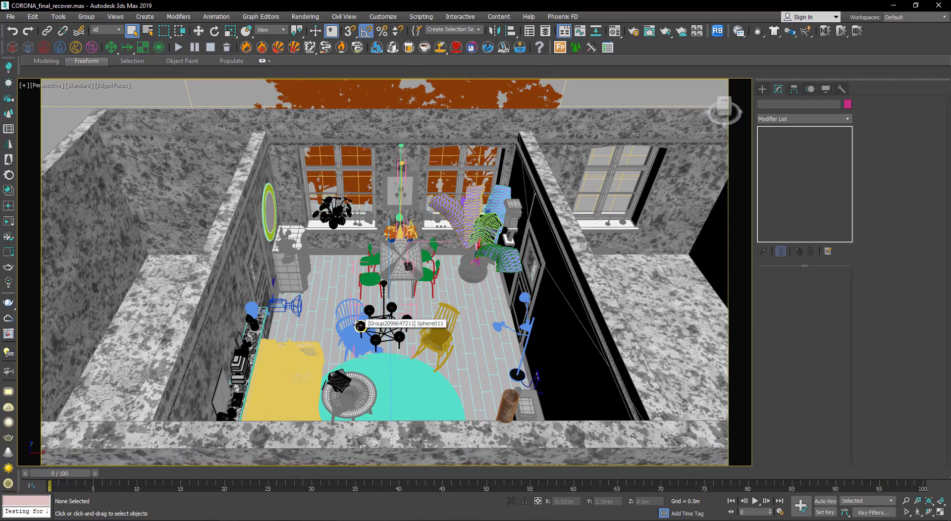
mouse_move(340, 257)
middle_mouse_down()
mouse_move(343, 325)
mouse_move(361, 326)
middle_mouse_up()
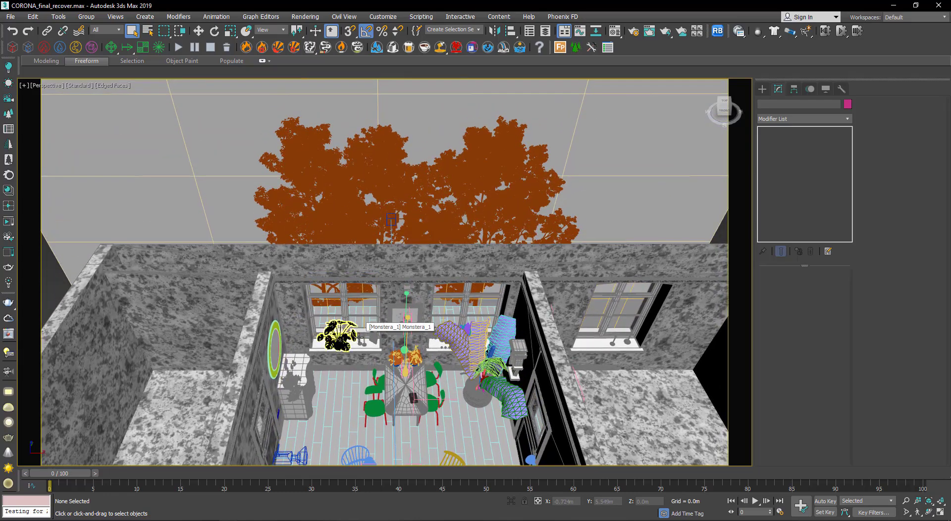
mouse_move(361, 338)
middle_mouse_down()
mouse_move(361, 243)
mouse_move(361, 276)
middle_mouse_up()
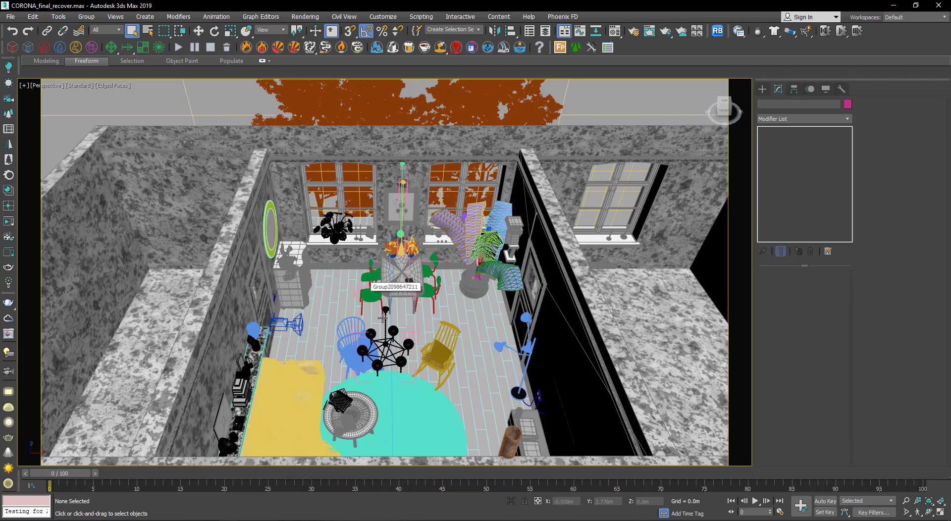
mouse_move(370, 303)
middle_mouse_down("alt")
mouse_move(514, 319)
mouse_move(358, 321)
middle_mouse_up("alt")
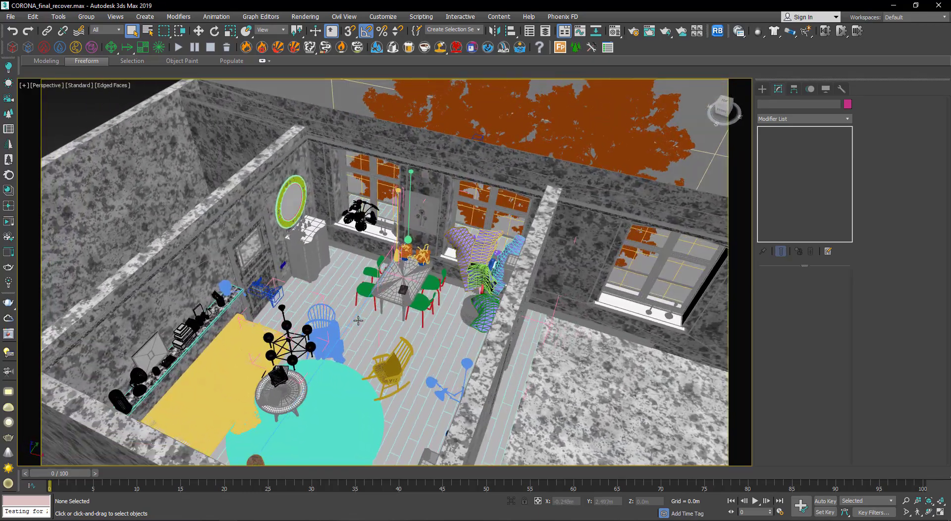
middle_click_drag(359, 321, 351, 336, "alt")
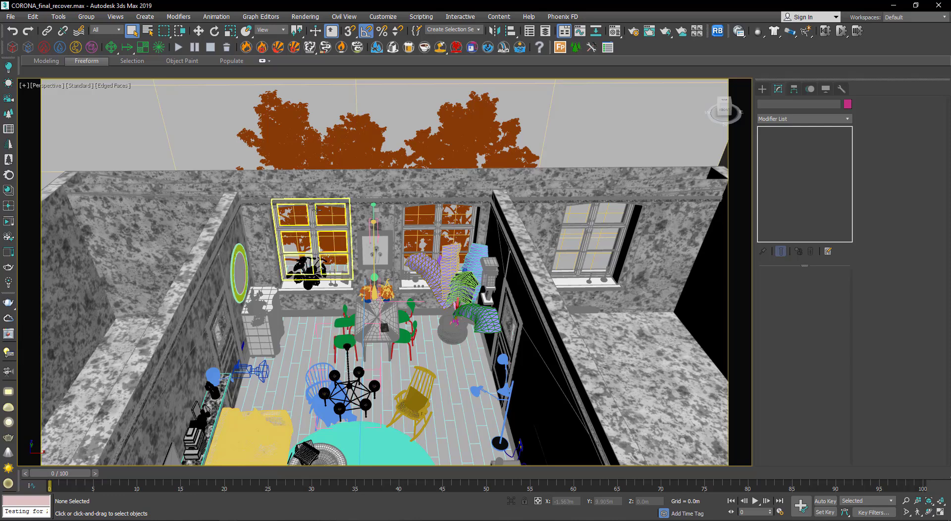
mouse_move(287, 211)
middle_mouse_down()
mouse_move(327, 270)
mouse_move(305, 280)
middle_mouse_up()
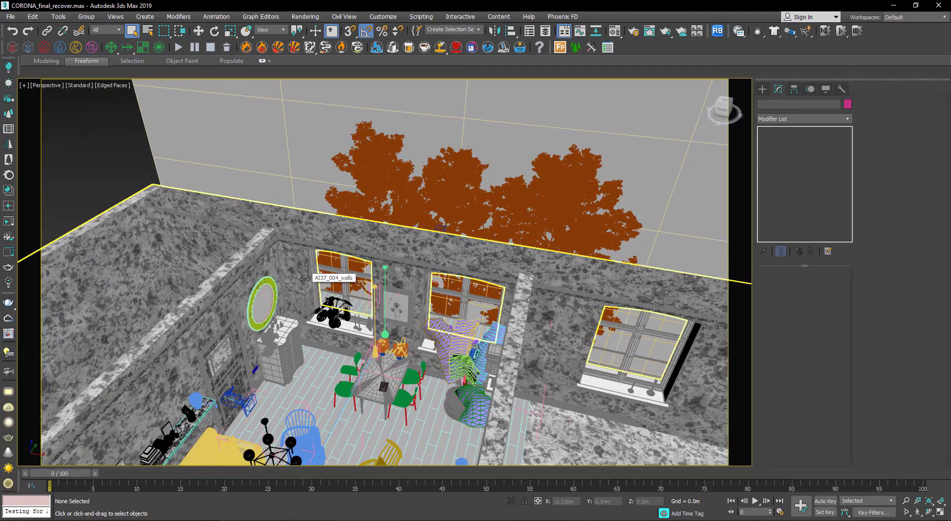
mouse_move(305, 280)
middle_mouse_down("alt")
mouse_move(331, 287)
mouse_move(352, 356)
middle_mouse_up("alt")
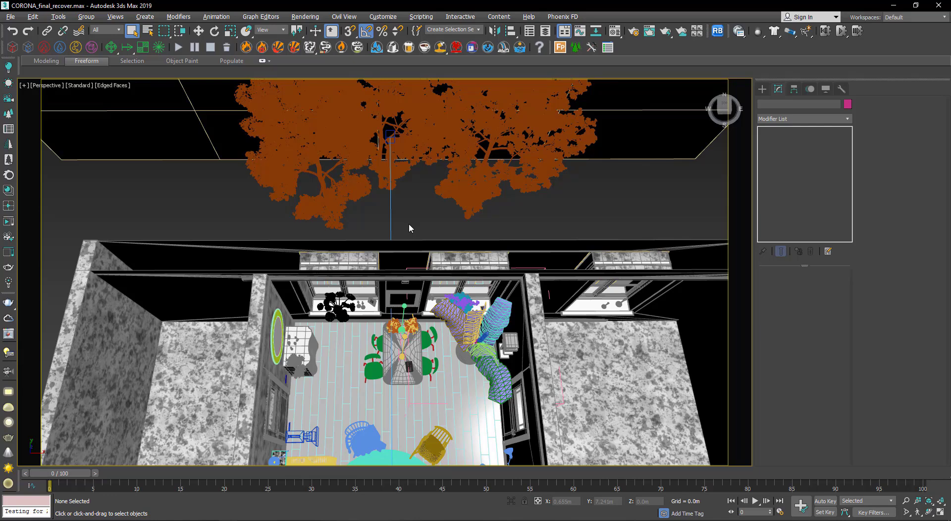
middle_click_drag(409, 228, 408, 242, "alt")
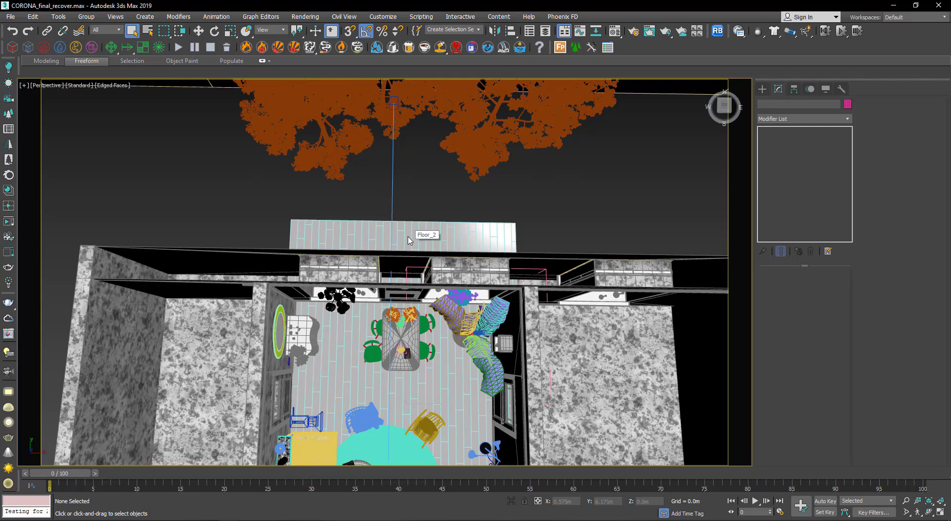
middle_click_drag(409, 241, 383, 276, "alt")
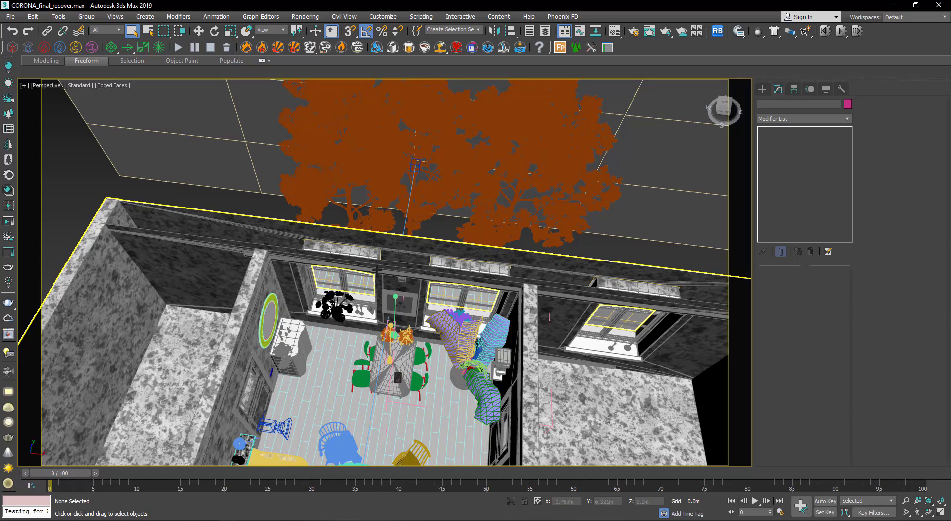
mouse_move(377, 270)
middle_mouse_down("alt")
mouse_move(397, 281)
mouse_move(390, 270)
middle_mouse_up("alt")
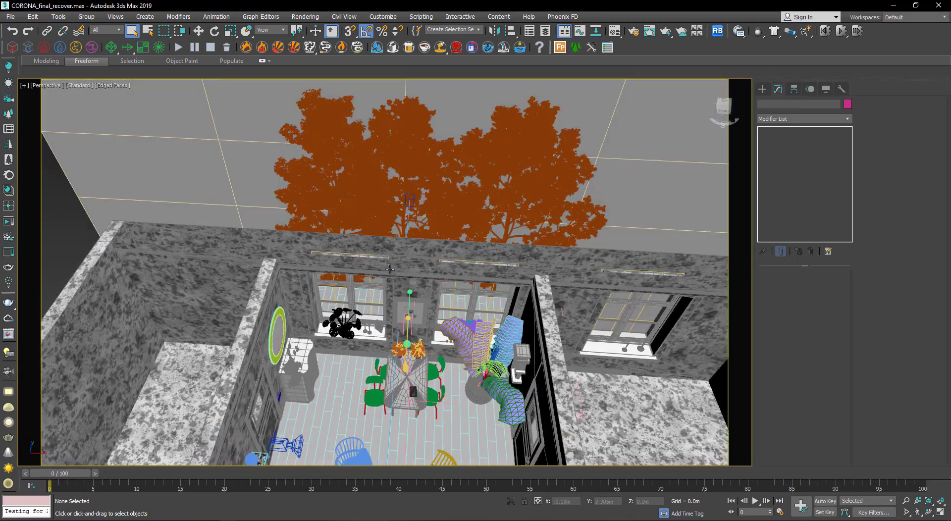
- Hide the selected walls and interior objects
right_click(390, 269)
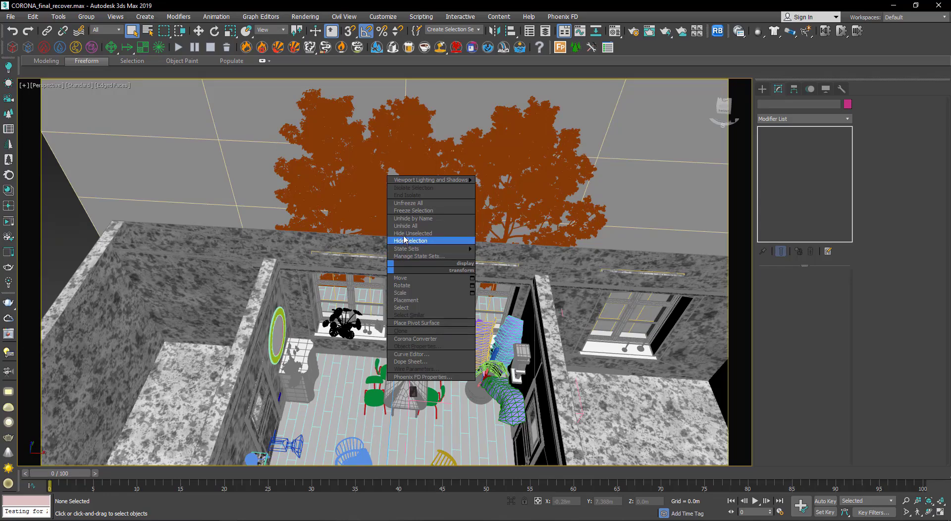
left_click(404, 240)
middle_click_drag(389, 280, 390, 278, "alt")
- Look through PhysCamera001 and select the rocking-chair cushion
key("c")
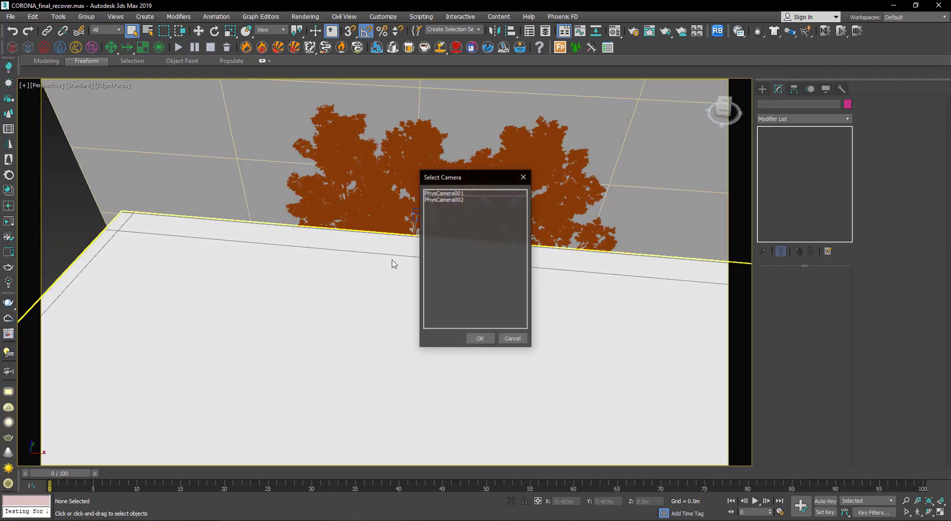
double_click(442, 193)
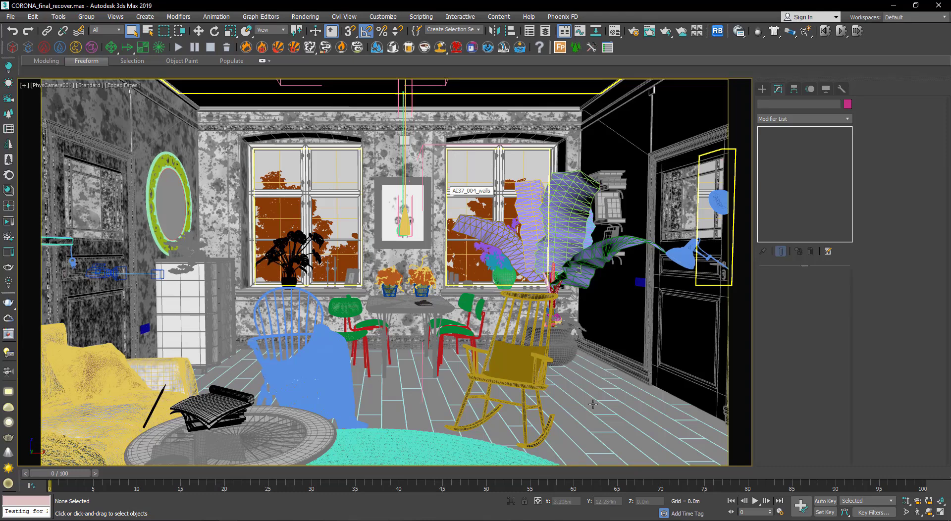
left_click(501, 364)
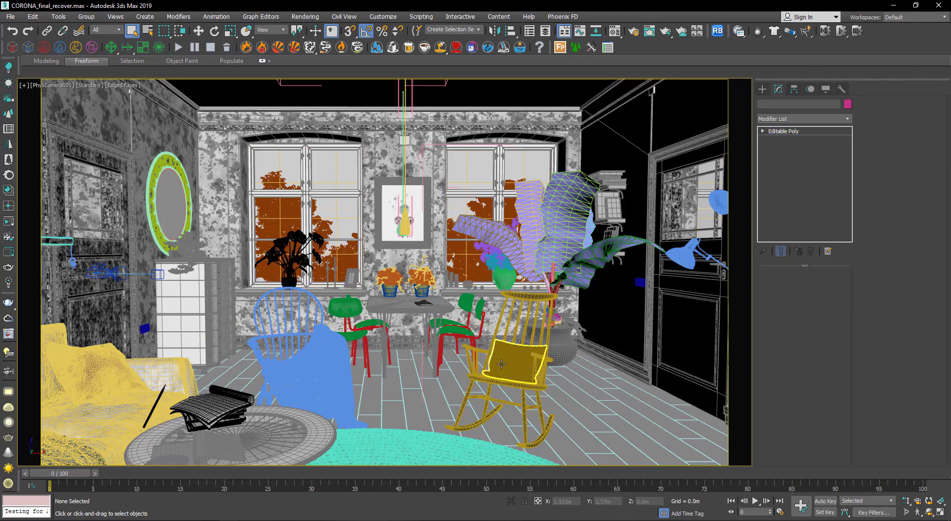
left_click(763, 91)
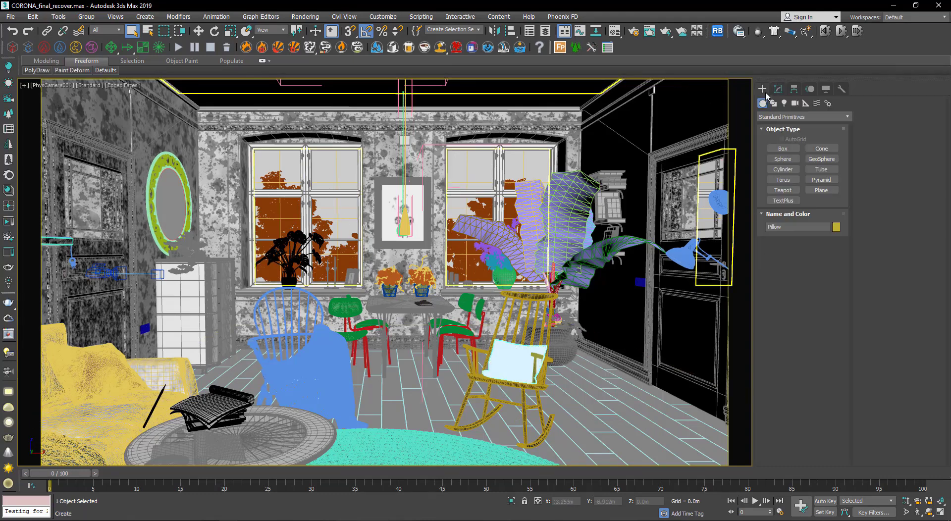
- In Render Setup, turn on Mtl. override using a plain CoronaMtl
left_click(306, 18)
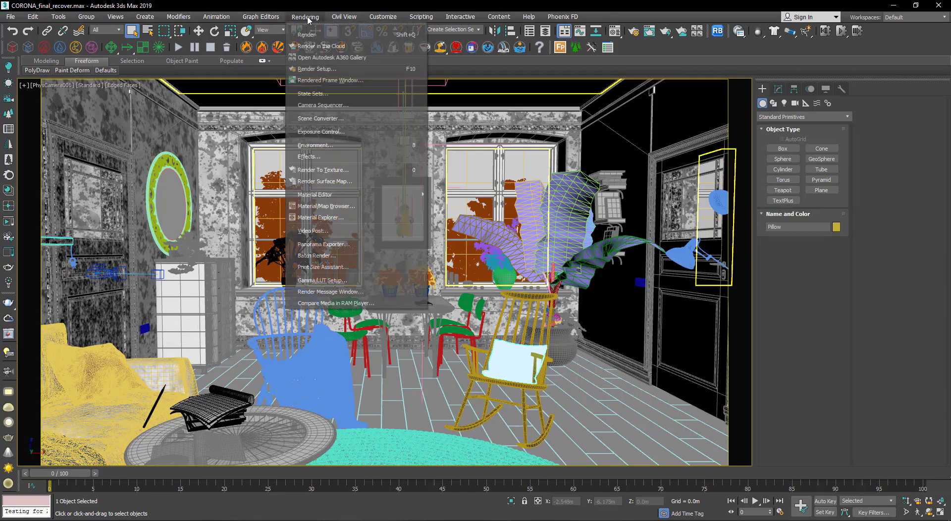
left_click(321, 69)
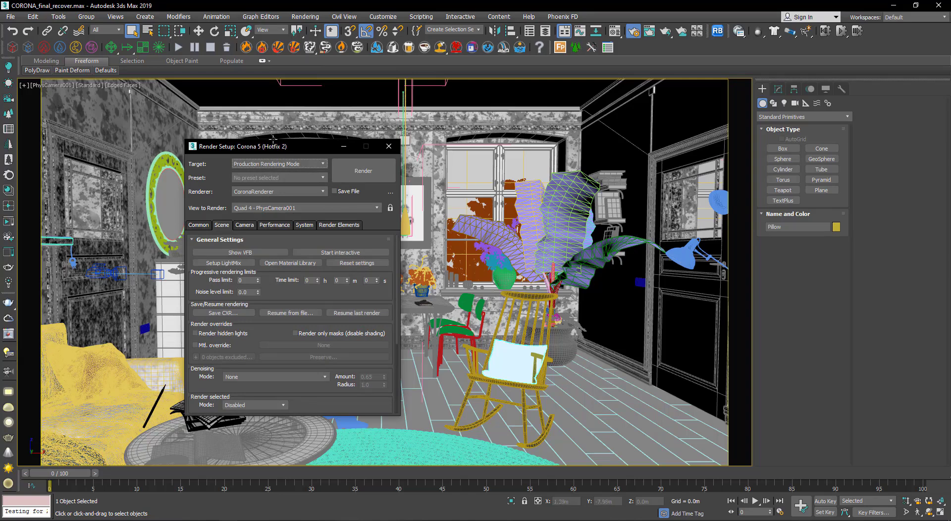
left_click_drag(279, 148, 426, 121)
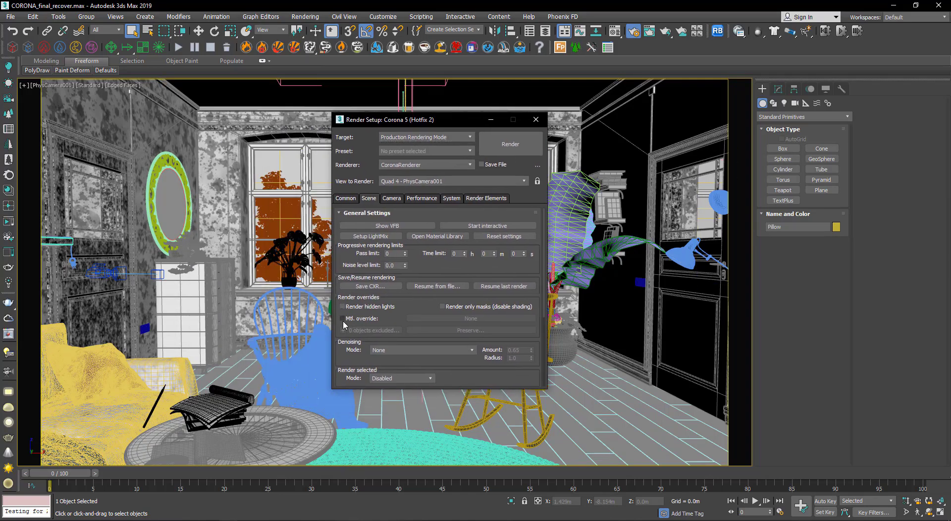
left_click(342, 319)
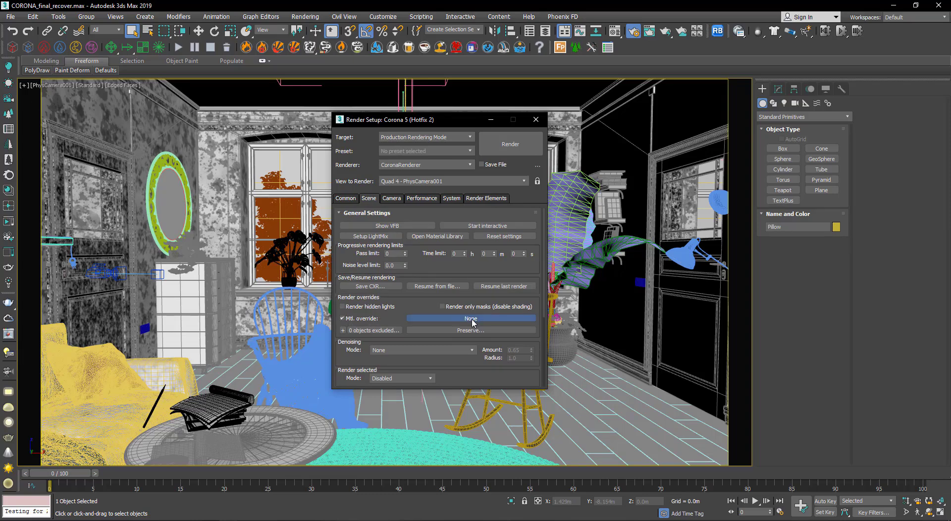
left_click(466, 318)
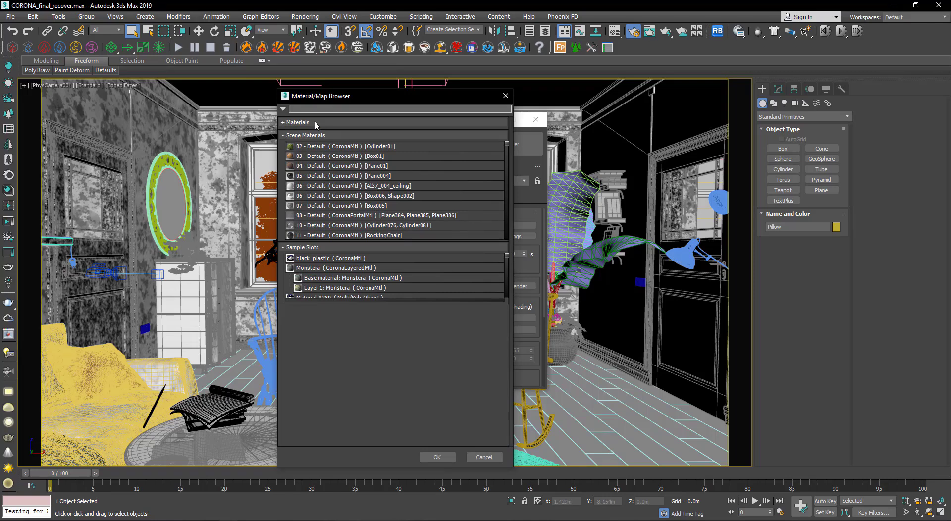
left_click(315, 123)
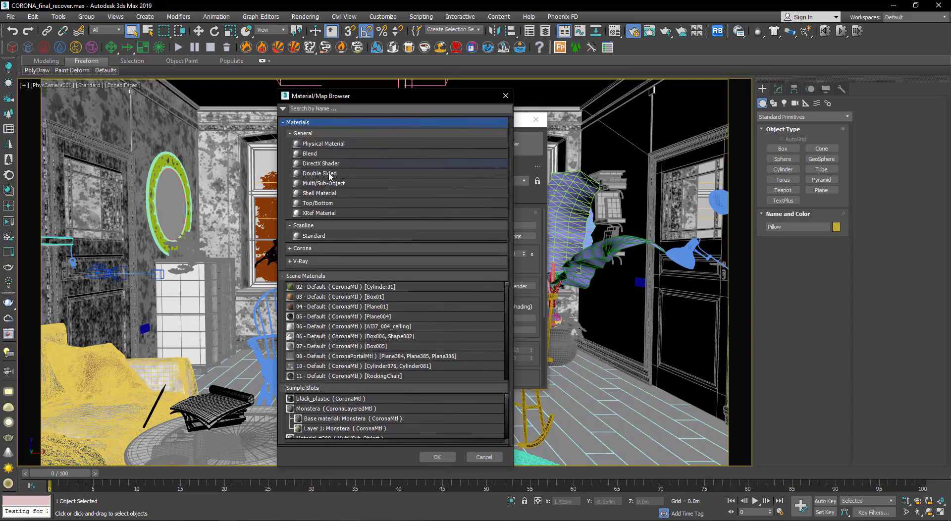
left_click(320, 248)
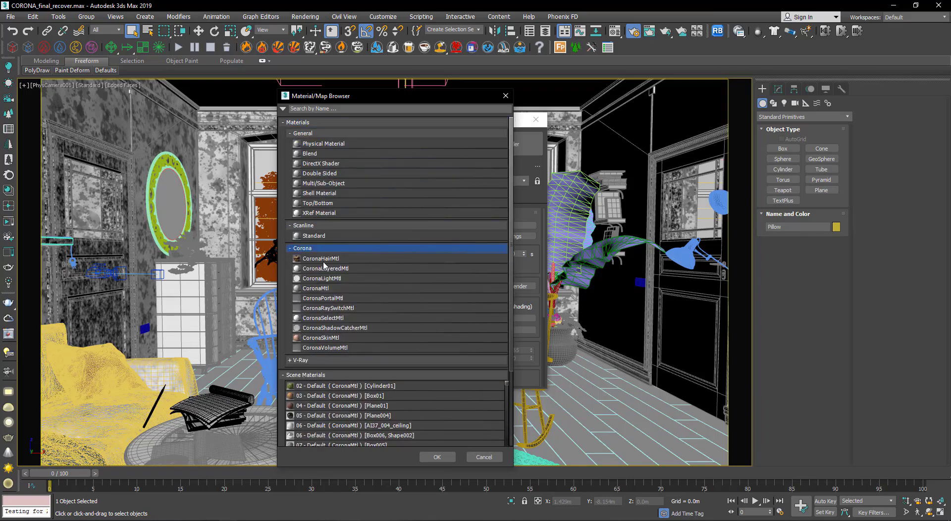
double_click(320, 289)
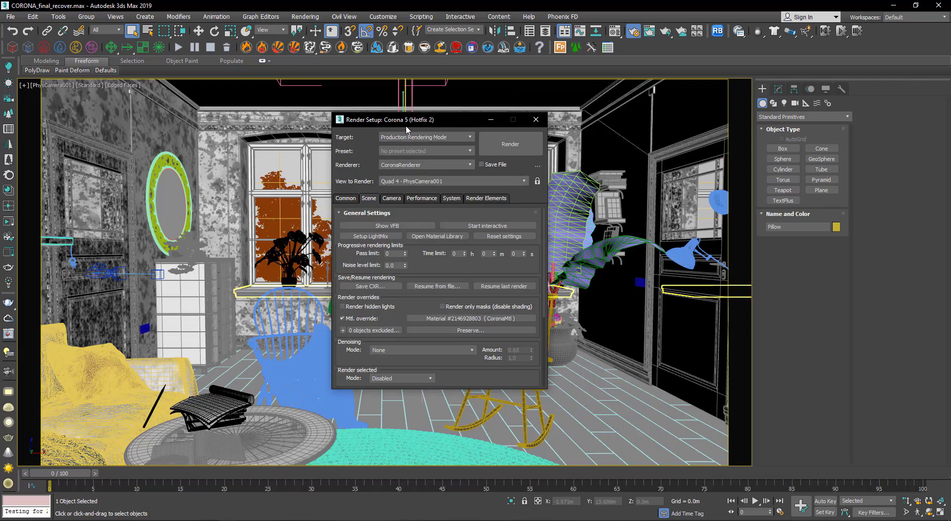
- Open the override exclude list and select the window group in the scene
left_click_drag(408, 121, 533, 126)
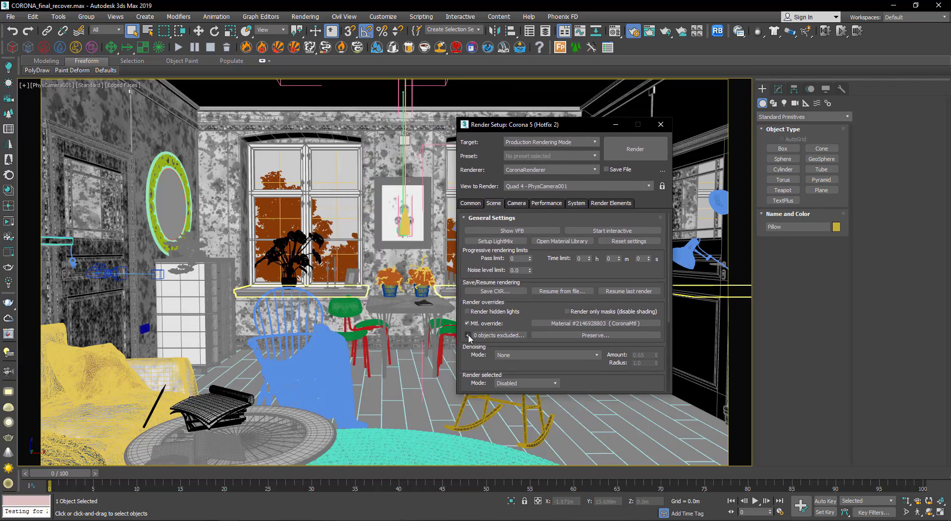
left_click(513, 337)
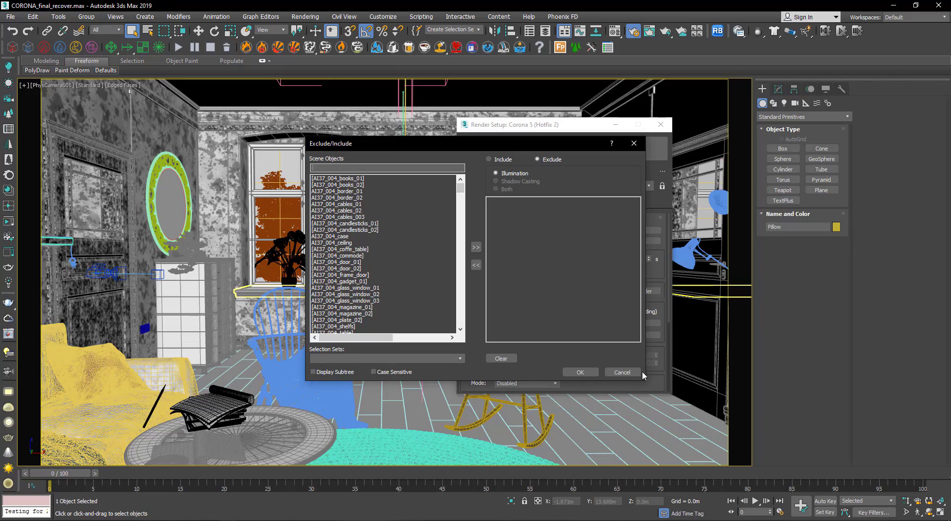
left_click(580, 372)
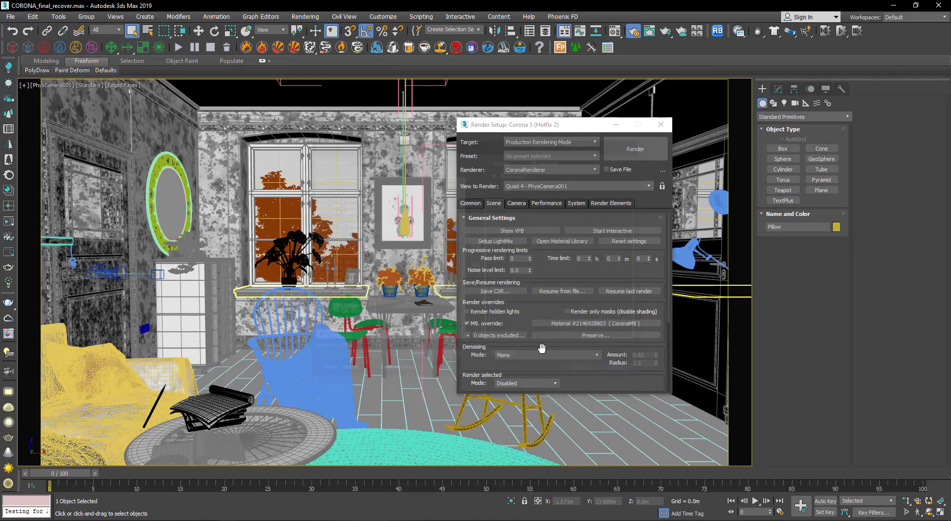
left_click(320, 220)
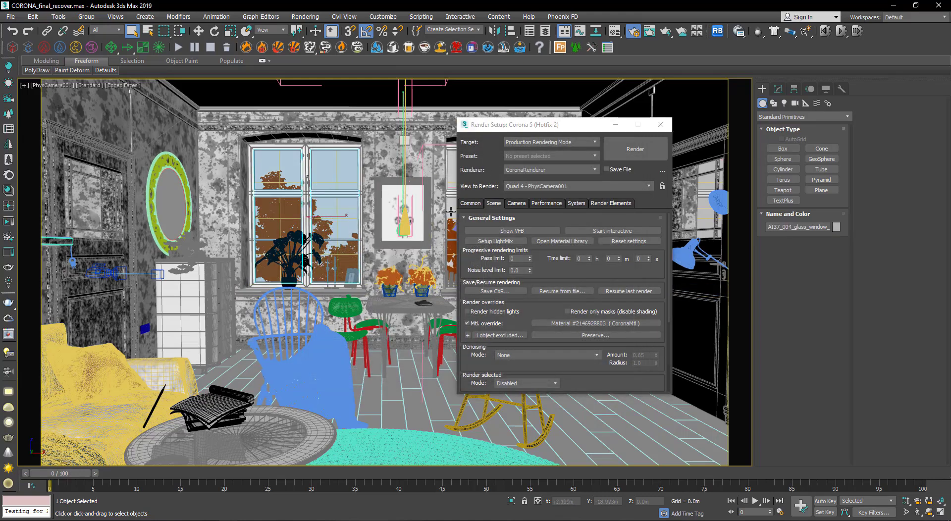
key("Page_Up")
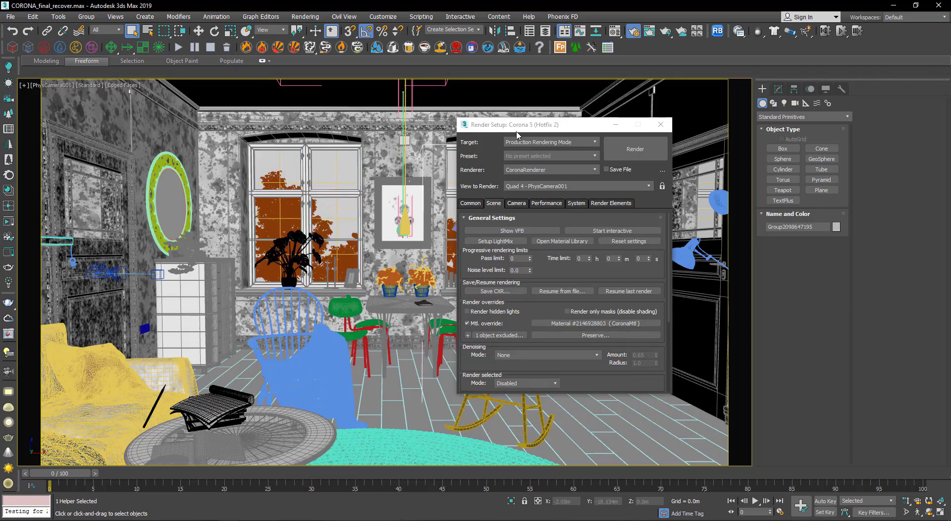
left_click_drag(518, 127, 598, 127)
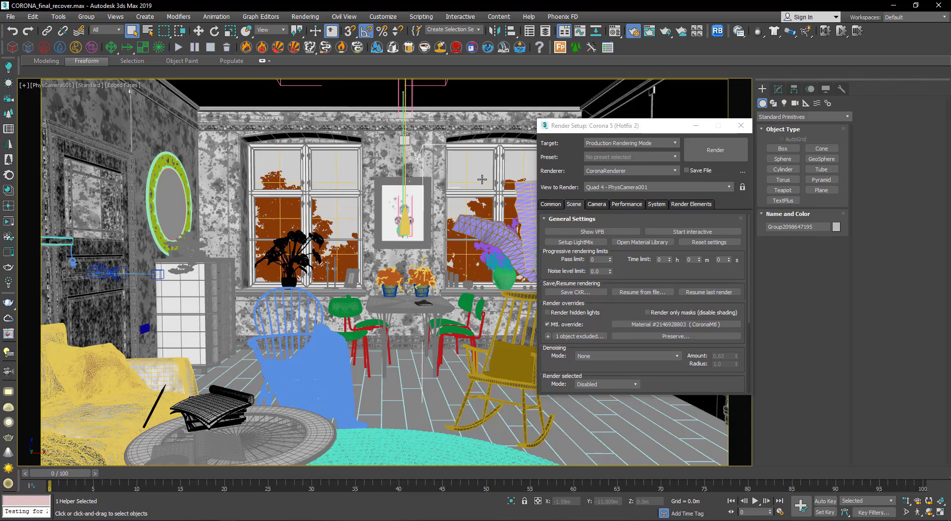
left_click(500, 181)
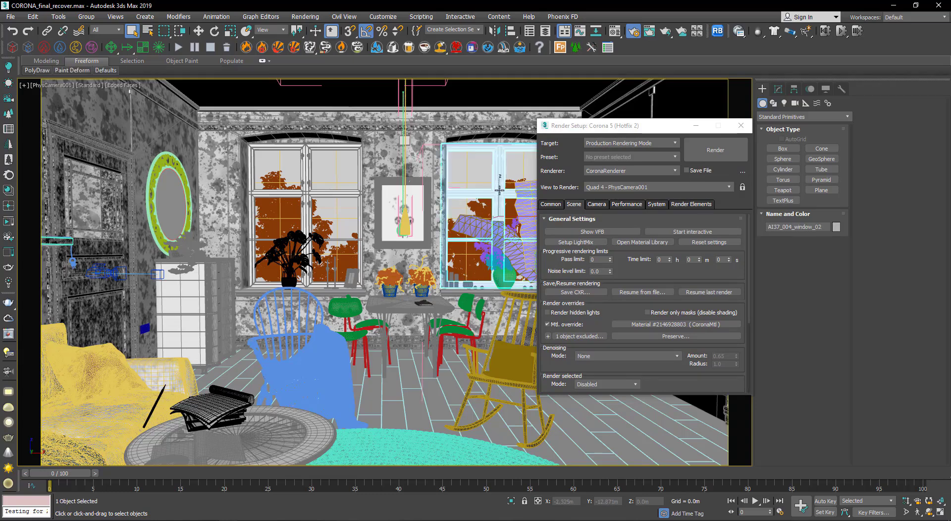
- Exclude both window frames and both window glasses from the override, making 5 excluded objects
left_click(325, 193)
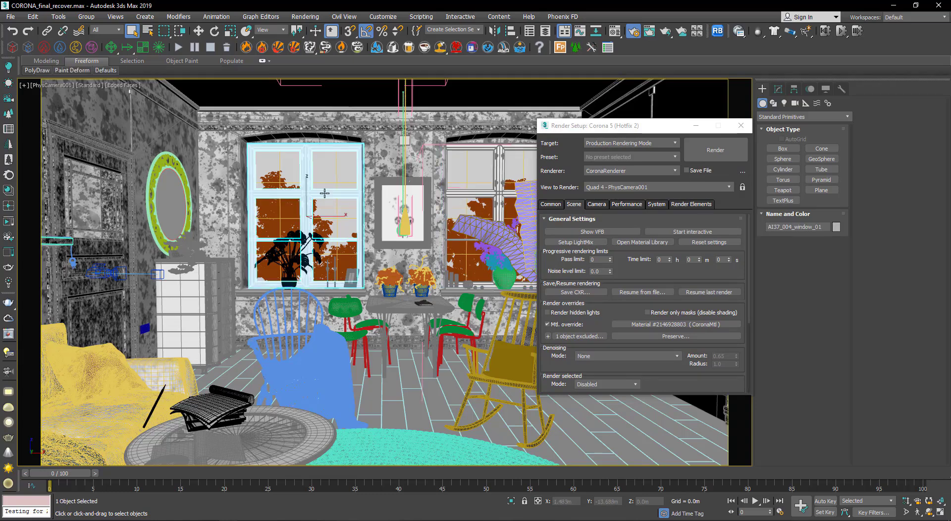
left_click(548, 336)
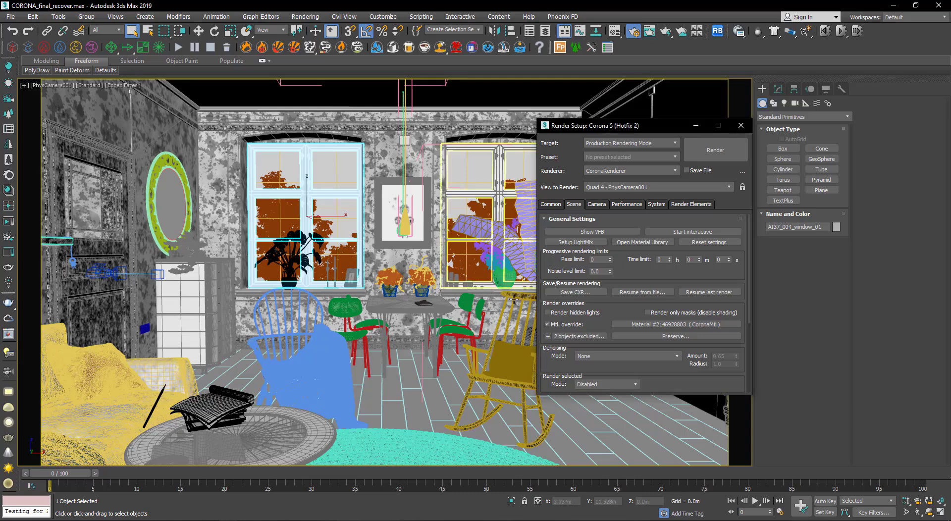
left_click(476, 198)
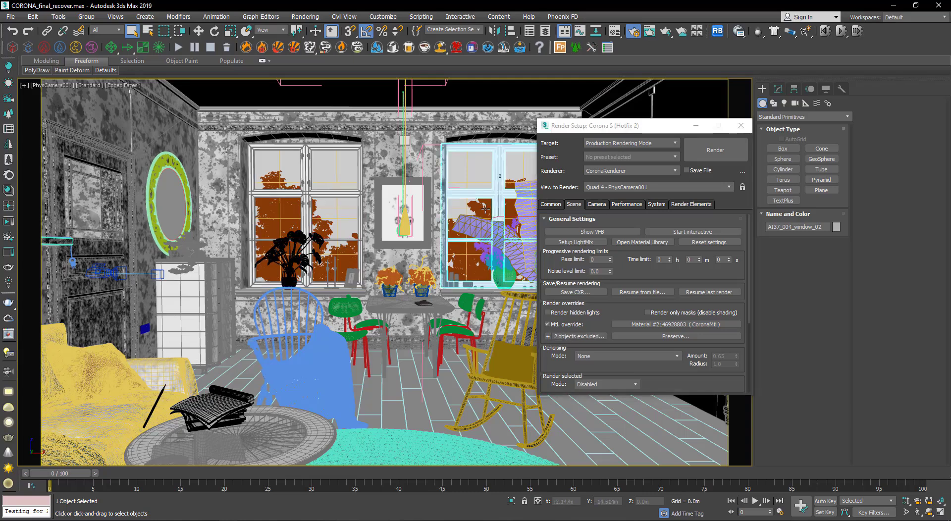
left_click(549, 336)
left_click(473, 167)
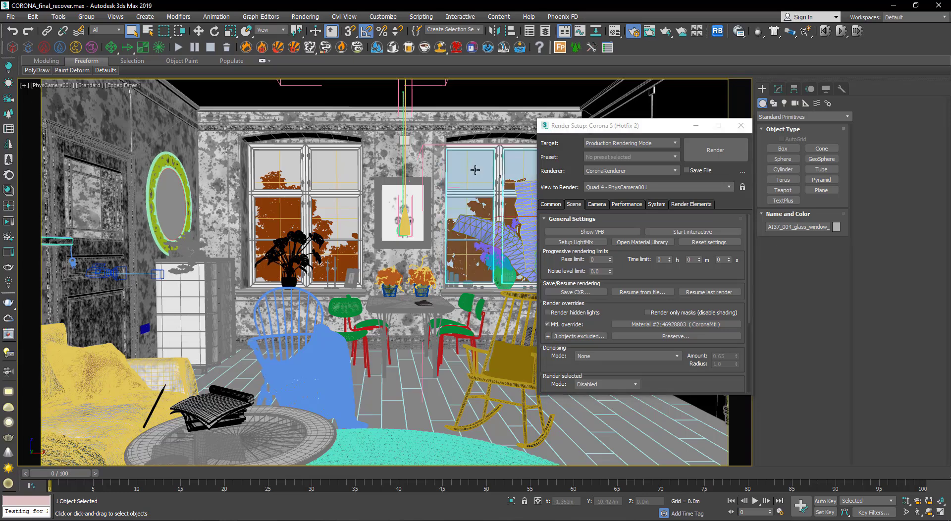
left_click(549, 336)
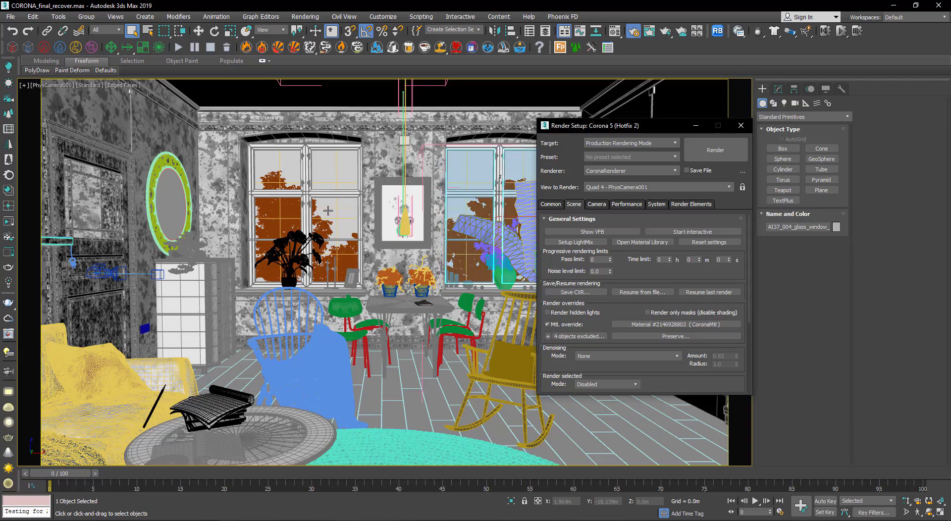
left_click(332, 208)
left_click(548, 337)
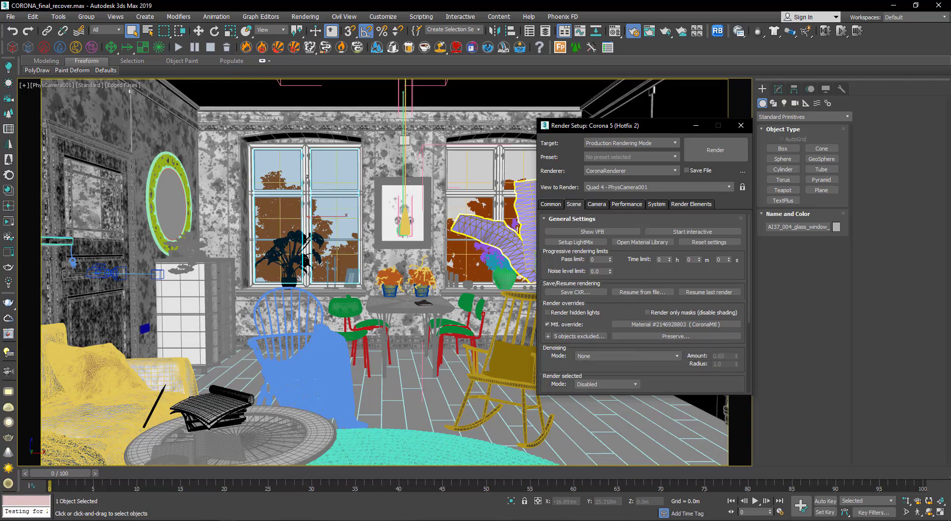
- Open the Corona frame buffer, set Scene Environment to Single map, and start an interactive render
key("shift+q")
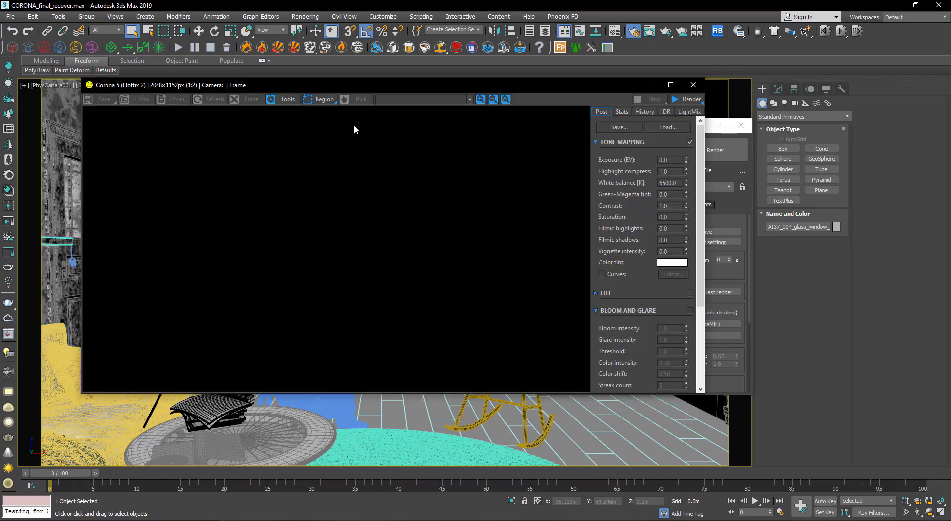
left_click_drag(360, 88, 316, 134)
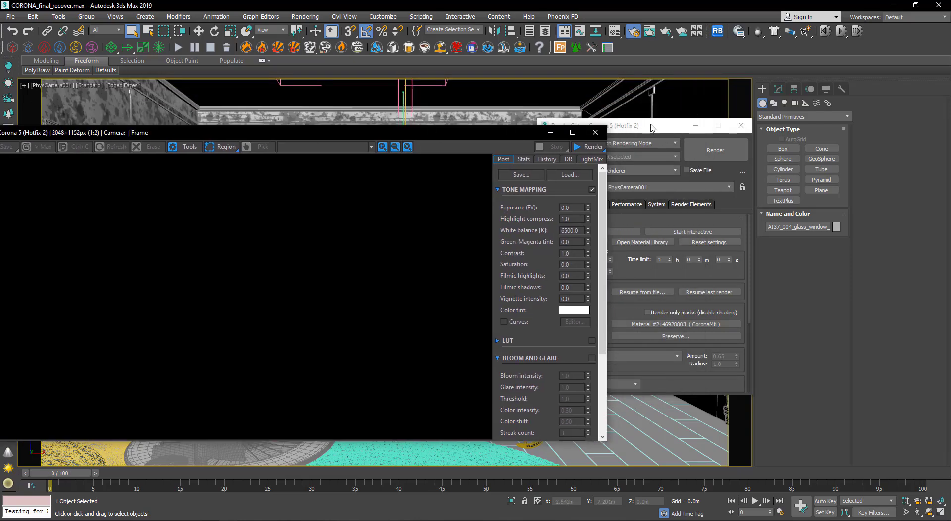
left_click_drag(650, 123, 709, 116)
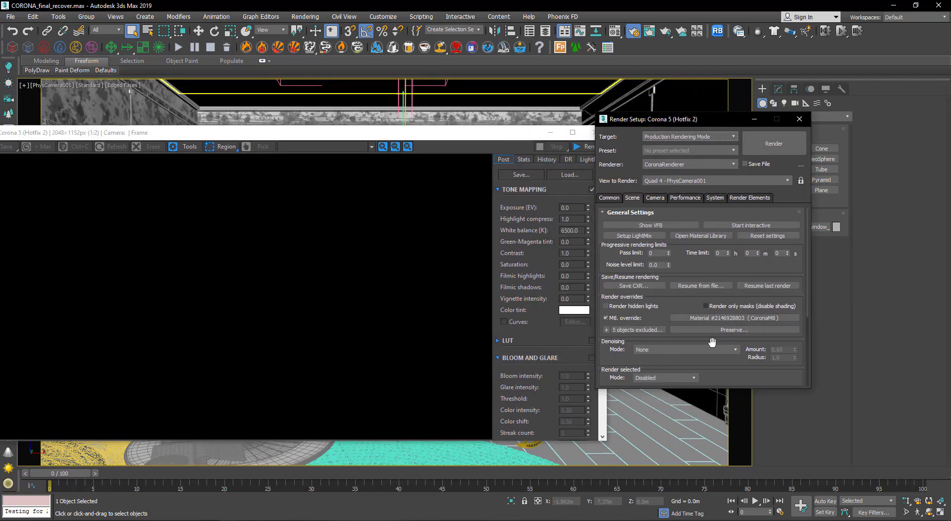
scroll(694, 266, "down", 5)
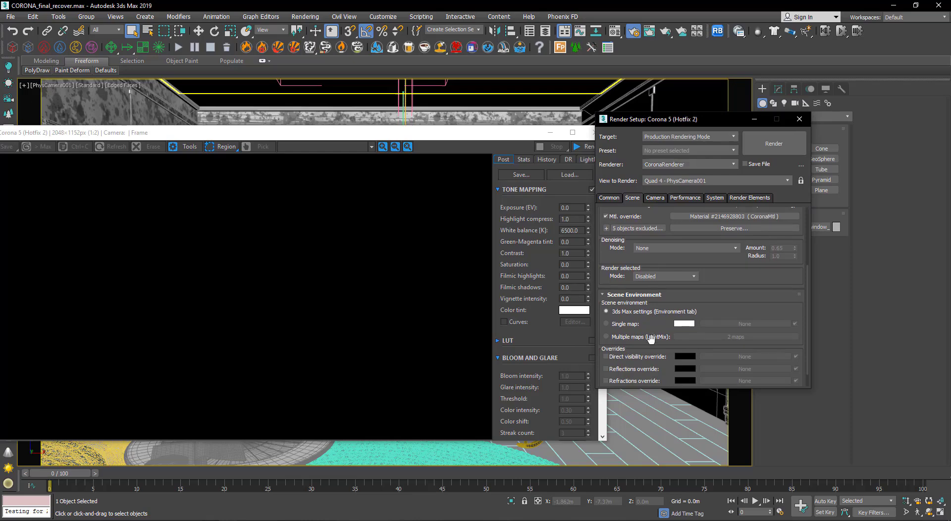
left_click(626, 324)
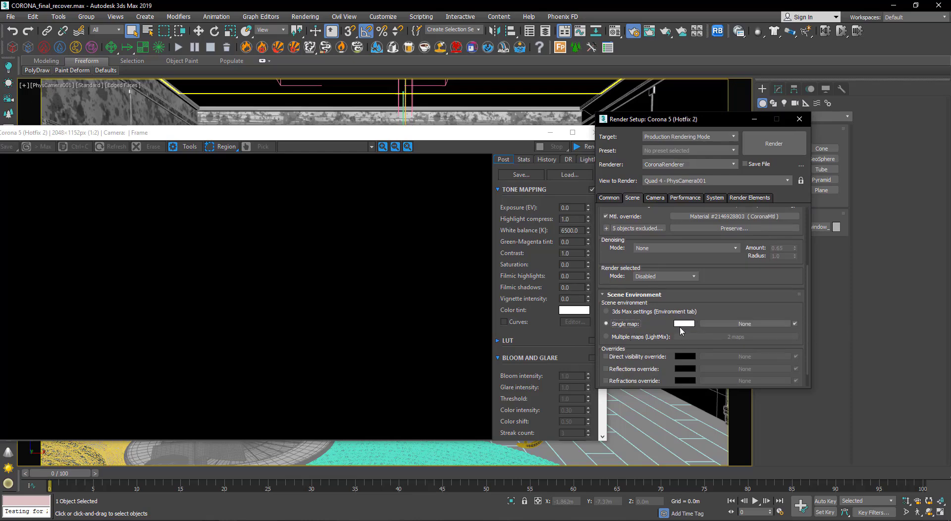
left_click(592, 147)
left_click(588, 158)
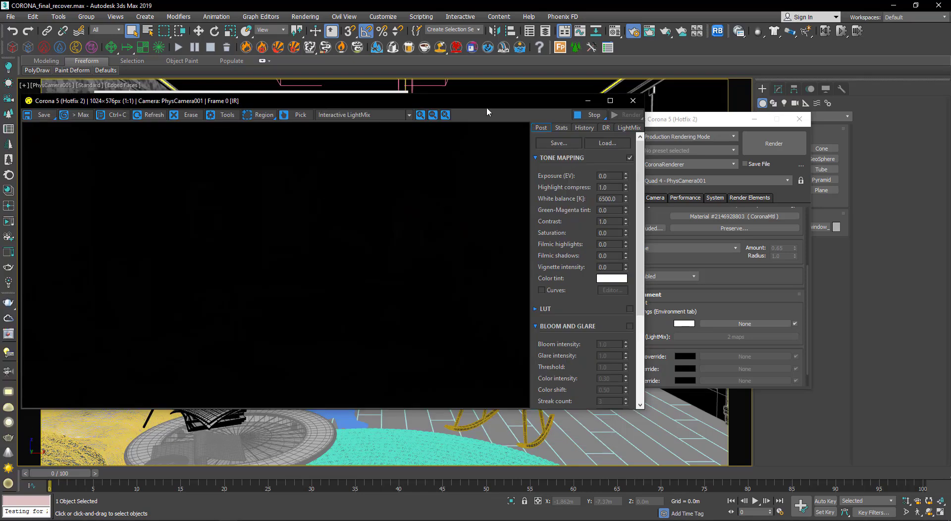
- Raise the Corona VFB exposure to 14.457 so the room shows
left_click_drag(487, 106, 464, 96)
left_click_drag(687, 125, 717, 130)
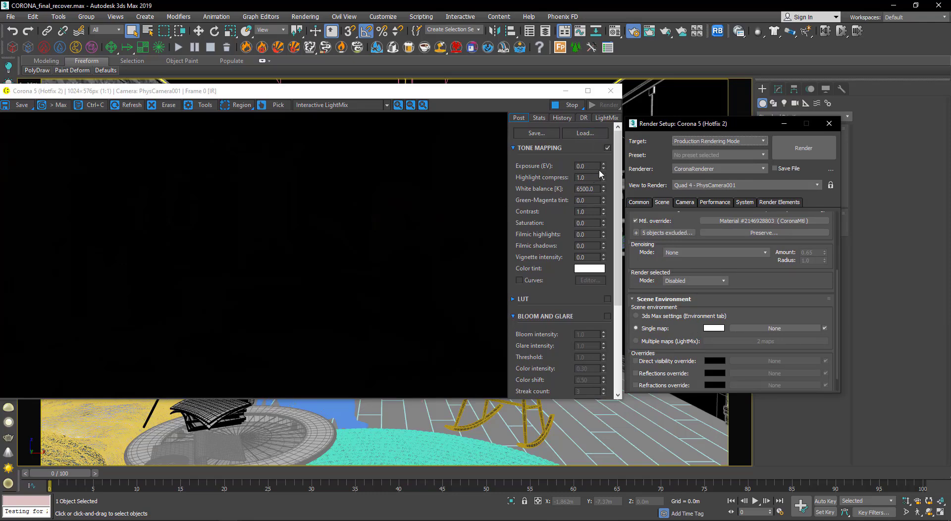
mouse_move(604, 166)
left_mouse_down()
mouse_move(596, 60)
mouse_move(599, 119)
mouse_move(597, 79)
mouse_move(598, 98)
left_mouse_up()
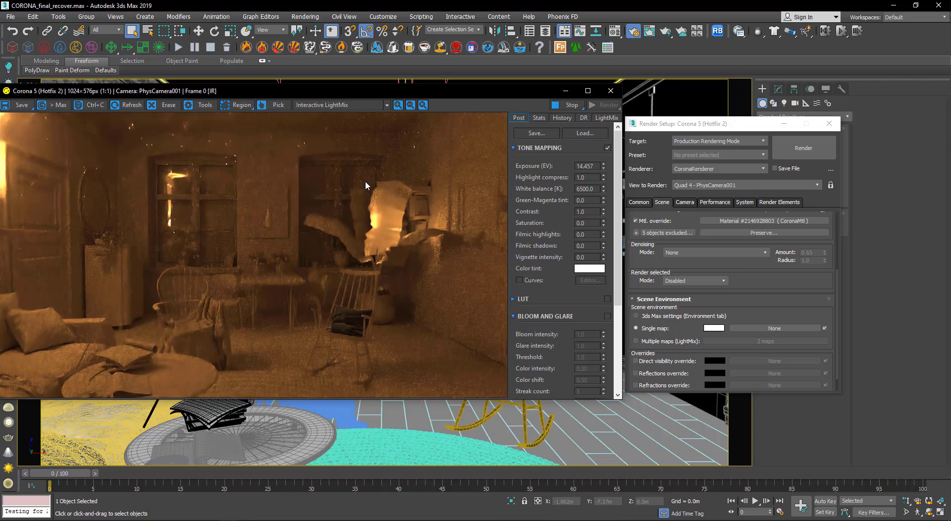
- Stop the interactive render and dismiss the Corona error message
left_click(573, 105)
left_click_drag(510, 90, 554, 238)
left_click(396, 97)
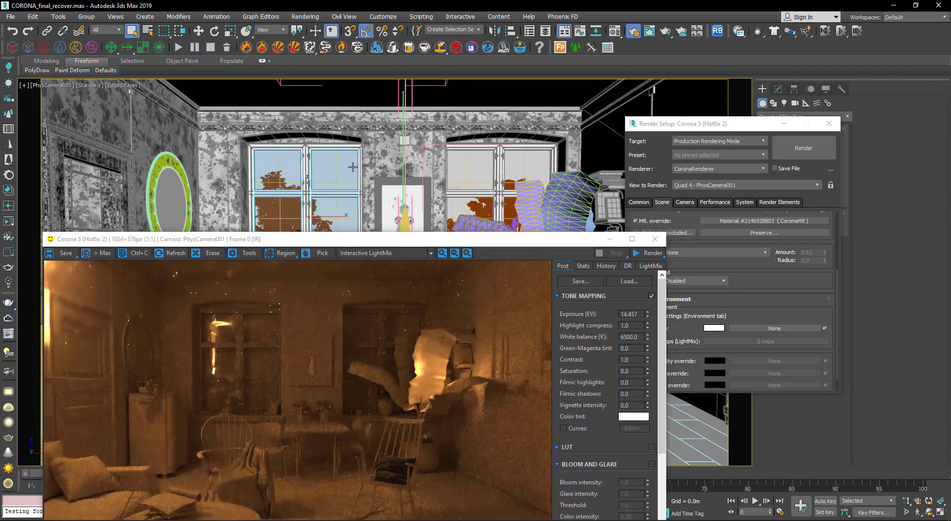
- Switch to Perspective view and orbit toward the window wall with Render Setup in front
key("p")
mouse_move(355, 155)
middle_mouse_down("alt")
mouse_move(436, 191)
mouse_move(502, 191)
mouse_move(517, 149)
middle_mouse_up("alt")
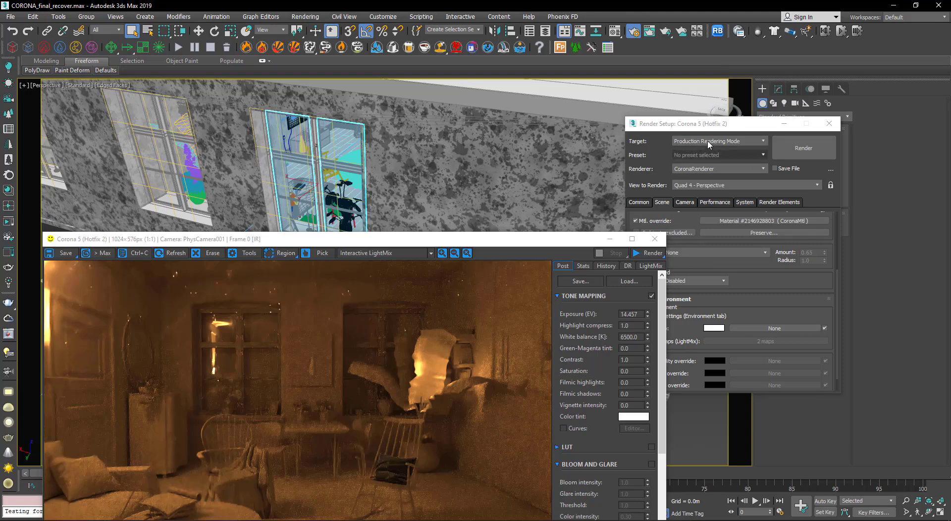
left_click(701, 128)
left_click_drag(702, 279, 749, 366)
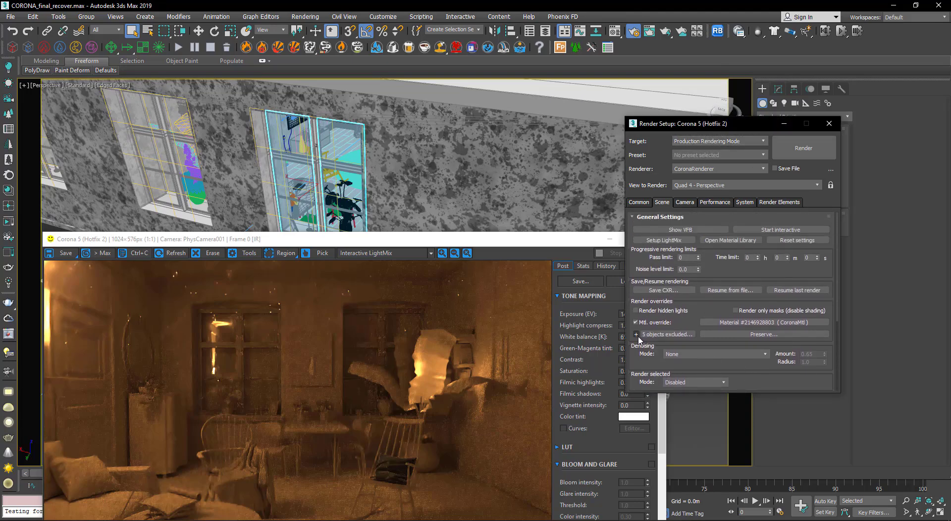
- Exclude Plane384 and the left window from the material override, making 7 excluded
left_click(636, 334)
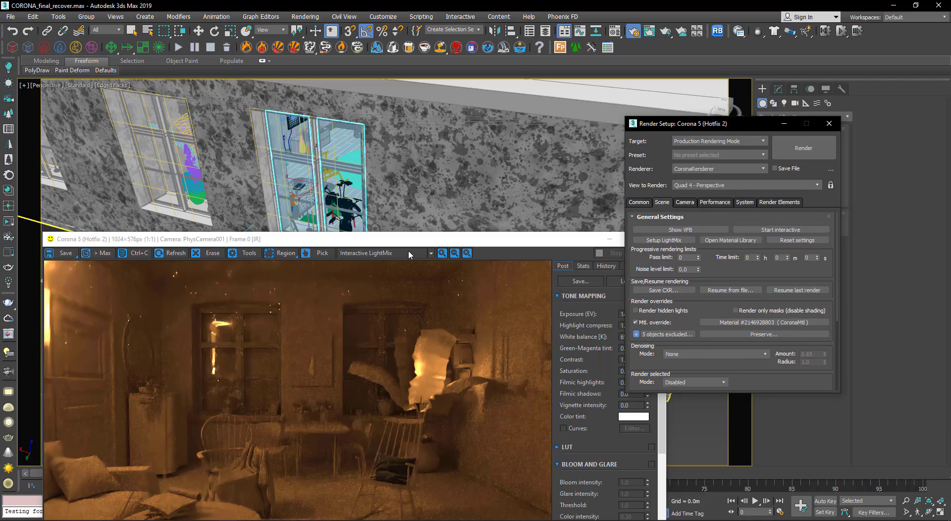
left_click(337, 194)
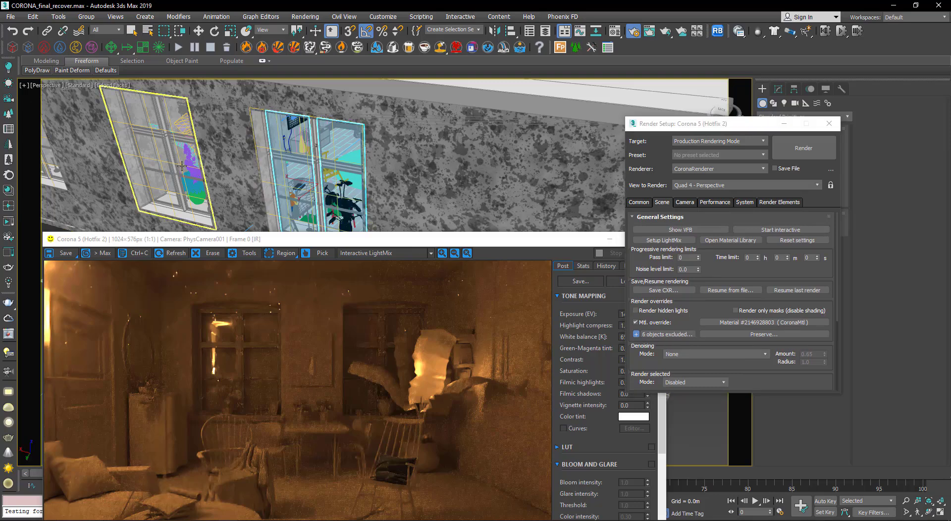
left_click(181, 166)
left_click(635, 335)
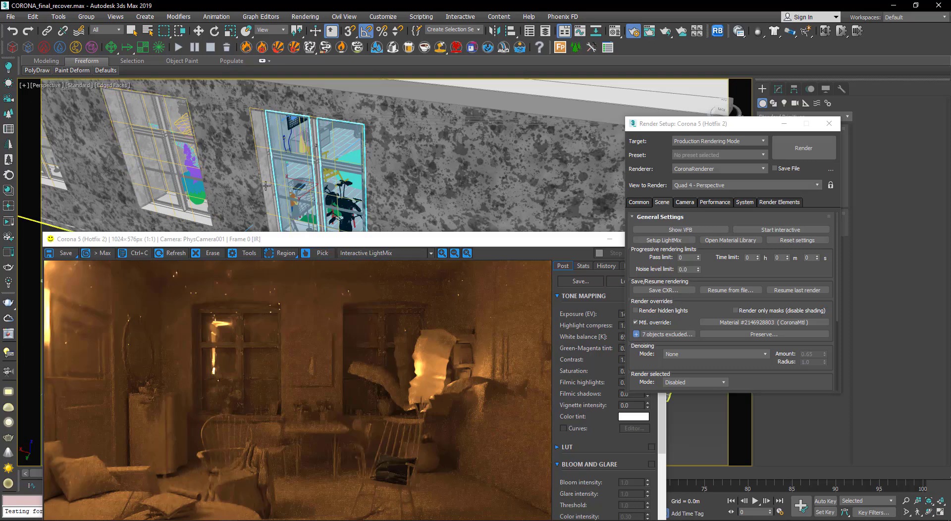
middle_click_drag(266, 186, 257, 184, "alt")
- View the scene through PhysCamera001 from the camera list
key("c")
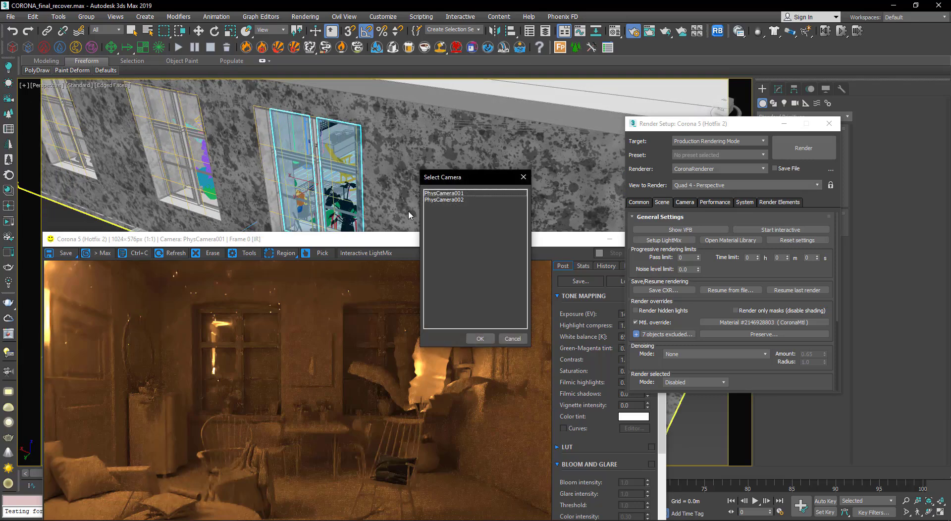
double_click(430, 194)
left_click_drag(430, 240, 404, 144)
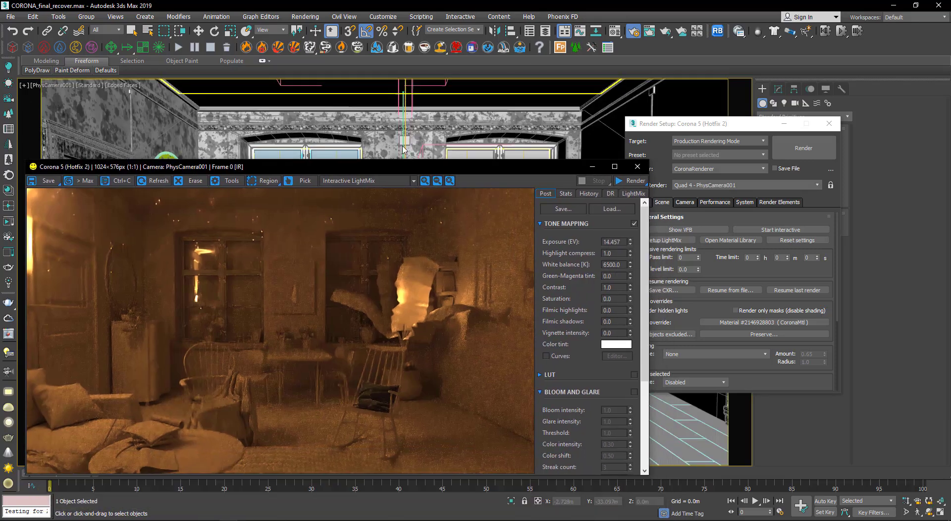
- Start an interactive Corona render and reset the exposure to 0.0
left_click(615, 158)
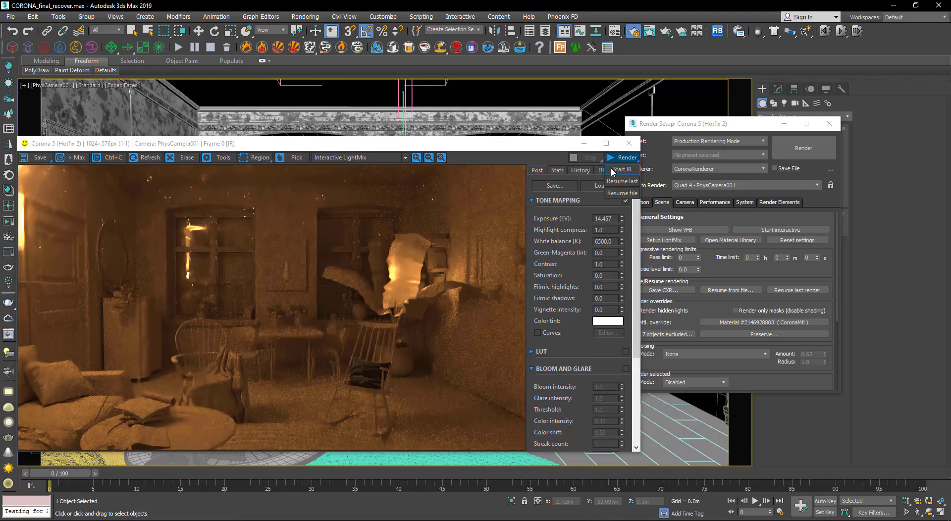
left_click(613, 170)
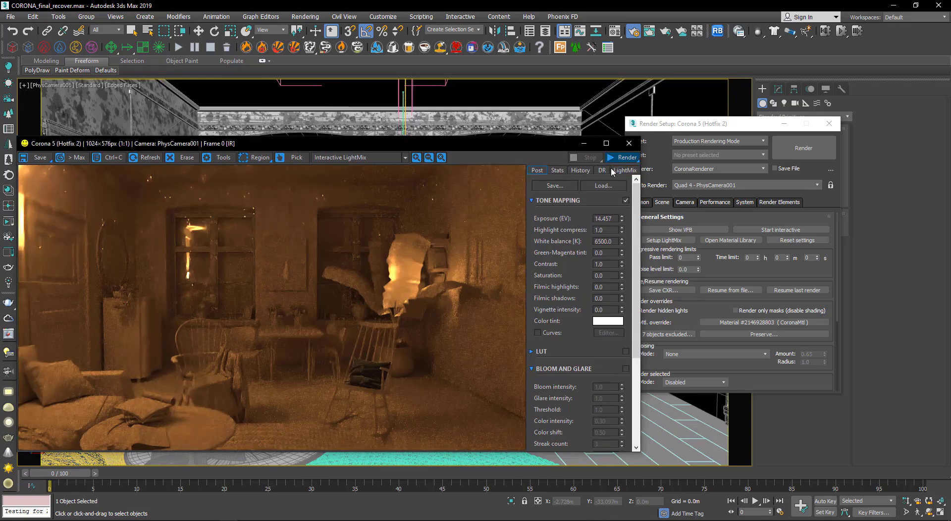
double_click(603, 218)
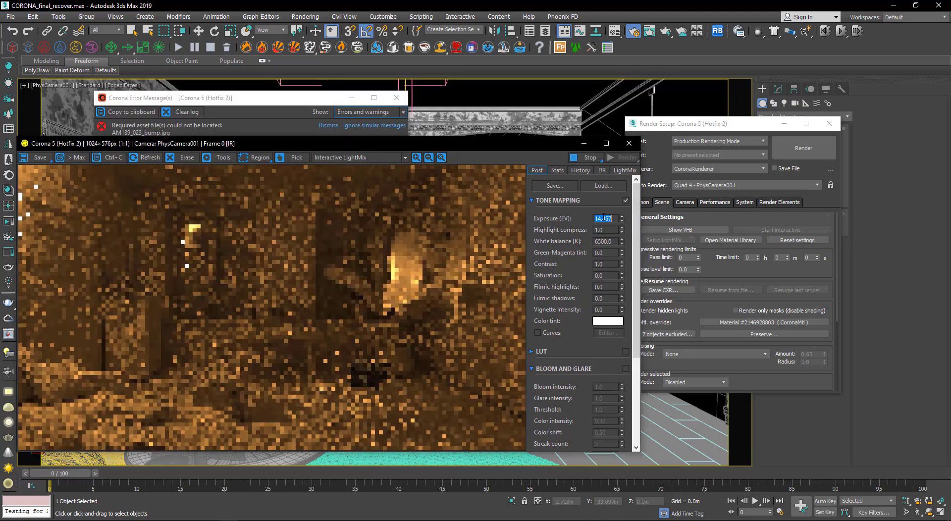
key("BackSpace")
type("0")
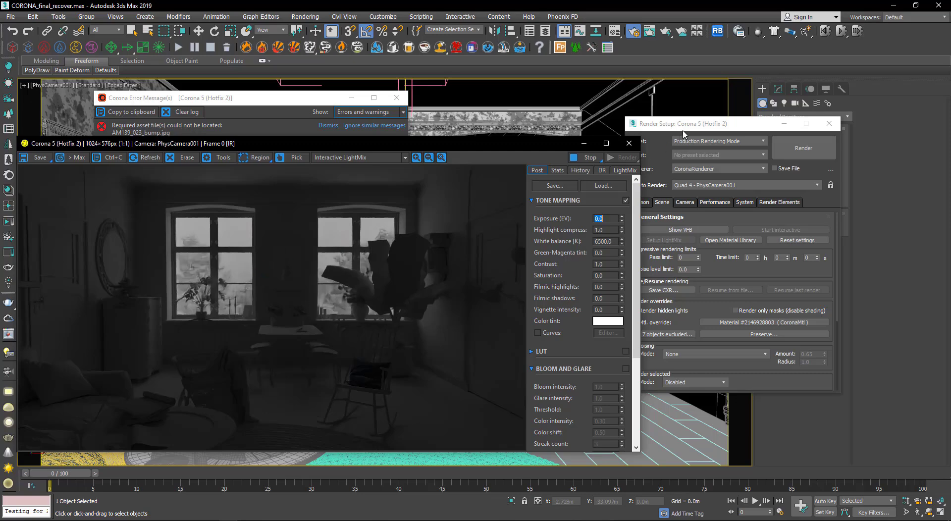
left_click_drag(684, 124, 721, 123)
left_click_drag(349, 142, 369, 129)
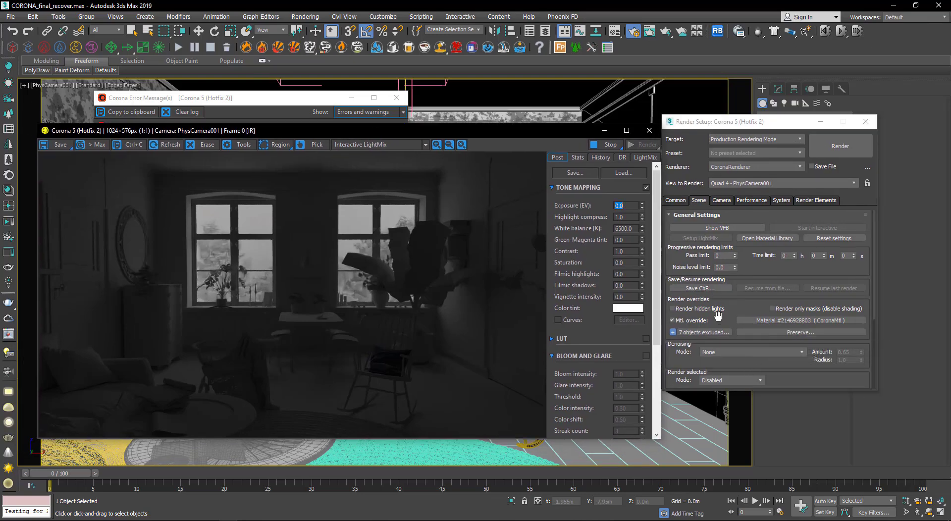
- Pick CoronaSky from the Map Browser's Corona category as the Single map scene environment
key("w")
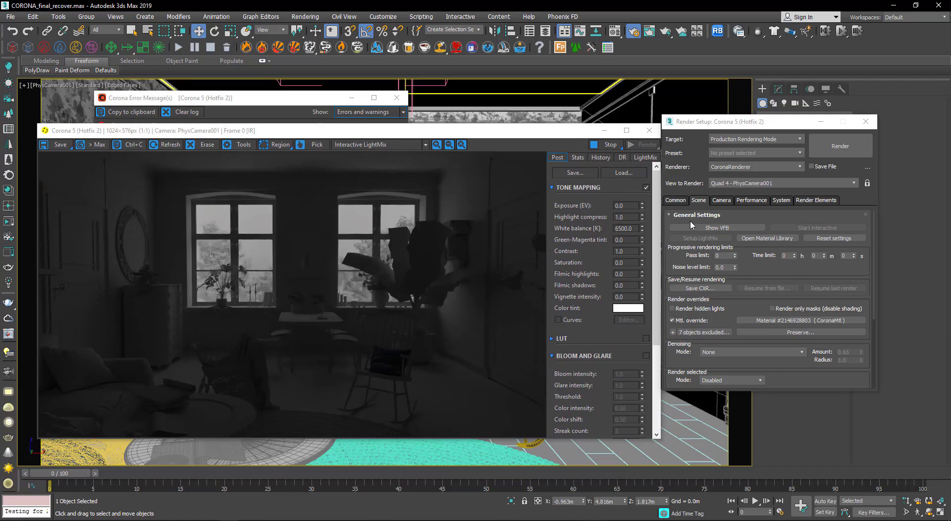
scroll(742, 291, "down", 5)
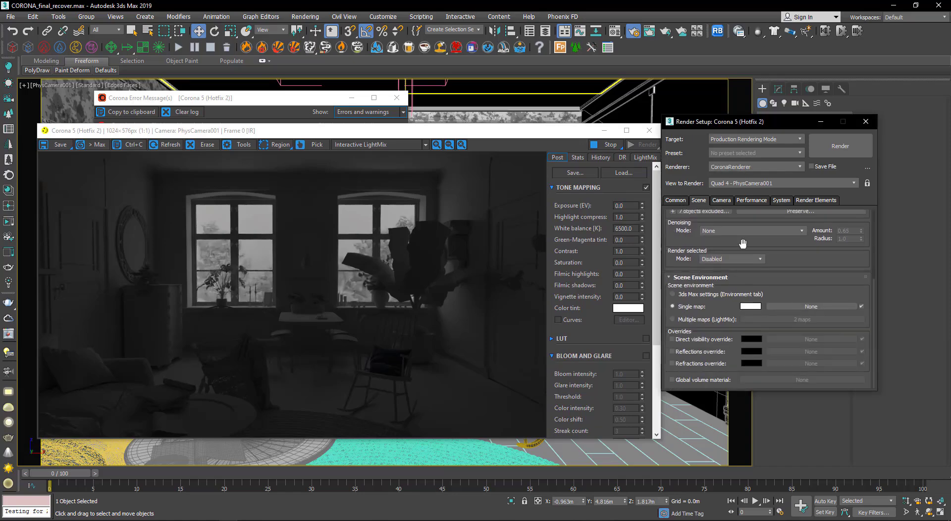
left_click(796, 305)
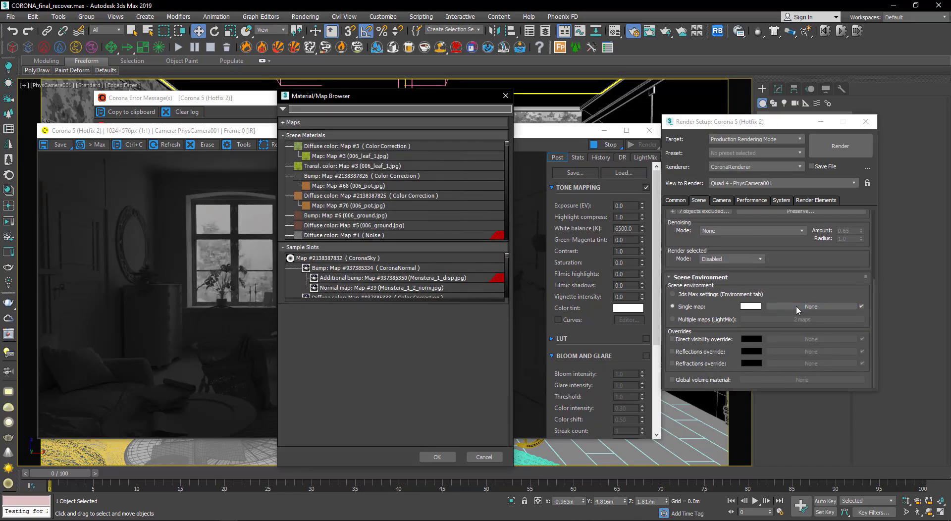
scroll(317, 248, "down", 3)
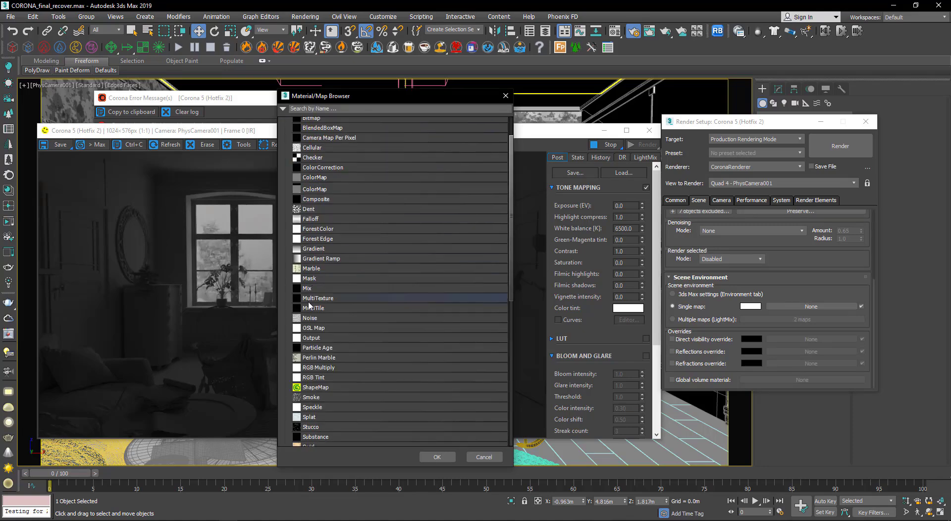
scroll(313, 317, "down", 3)
scroll(313, 327, "down", 3)
left_click(303, 421)
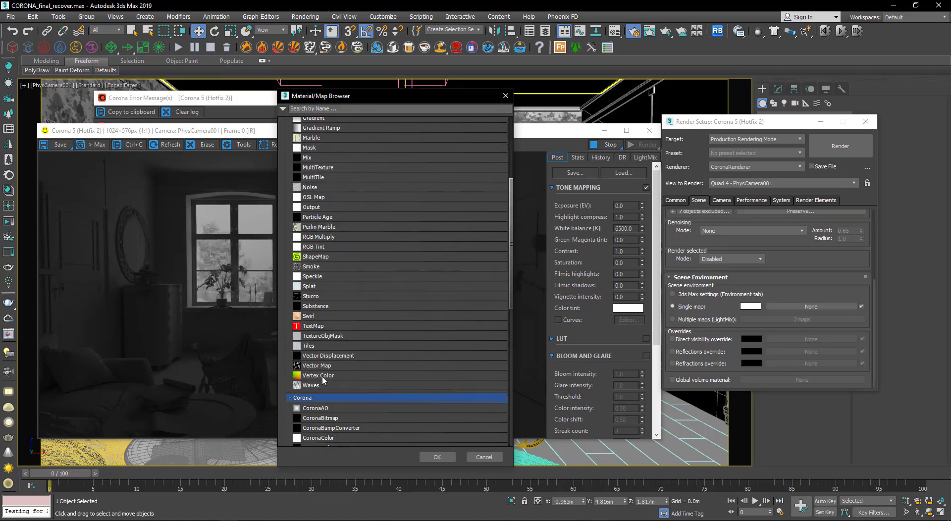
scroll(353, 317, "down", 2)
scroll(336, 382, "down", 1)
scroll(336, 382, "down", 2)
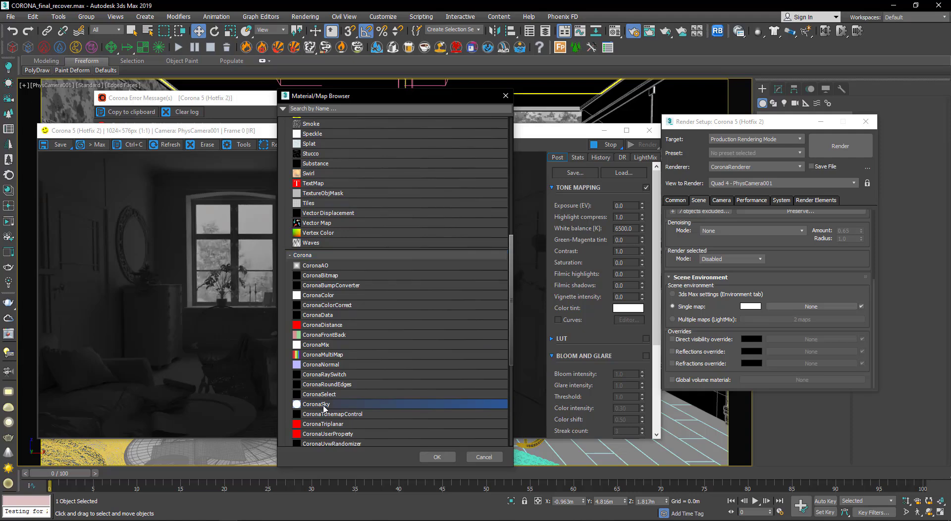
double_click(324, 405)
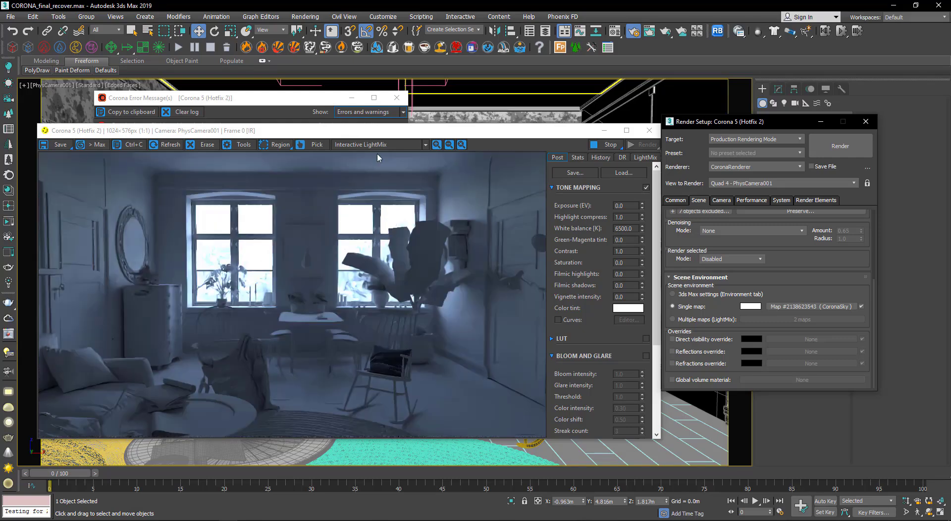
- Instance the environment CoronaSky map into a Material Editor sample slot to expose its Hosek&Wilkie settings
left_click_drag(368, 135, 359, 108)
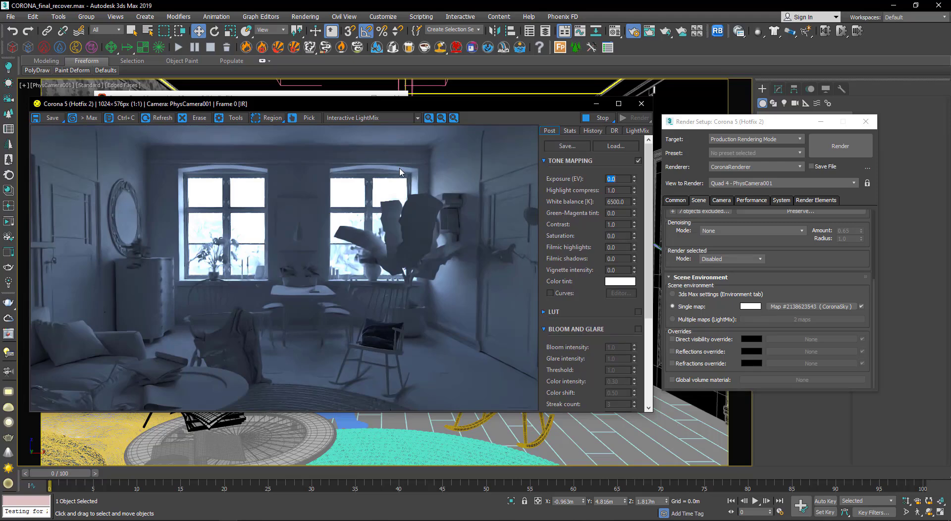
left_click(398, 87)
key("m")
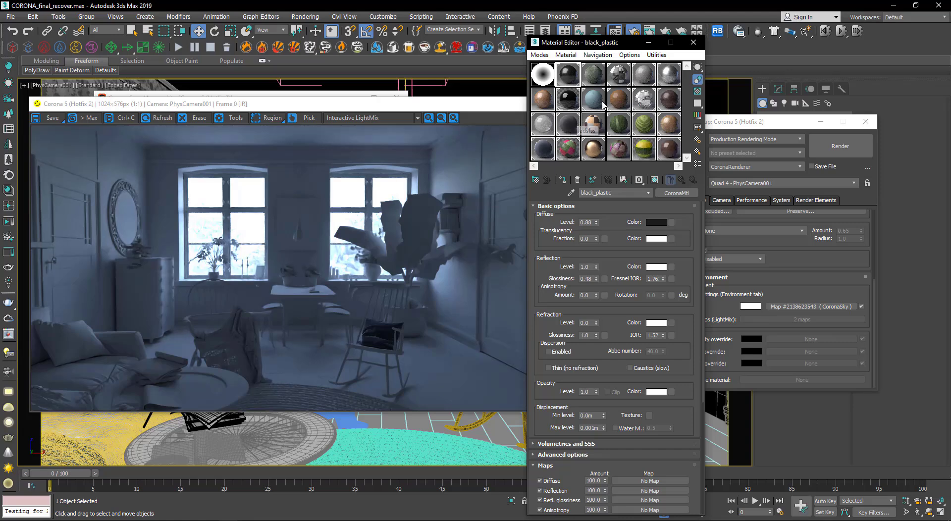
left_click(817, 306)
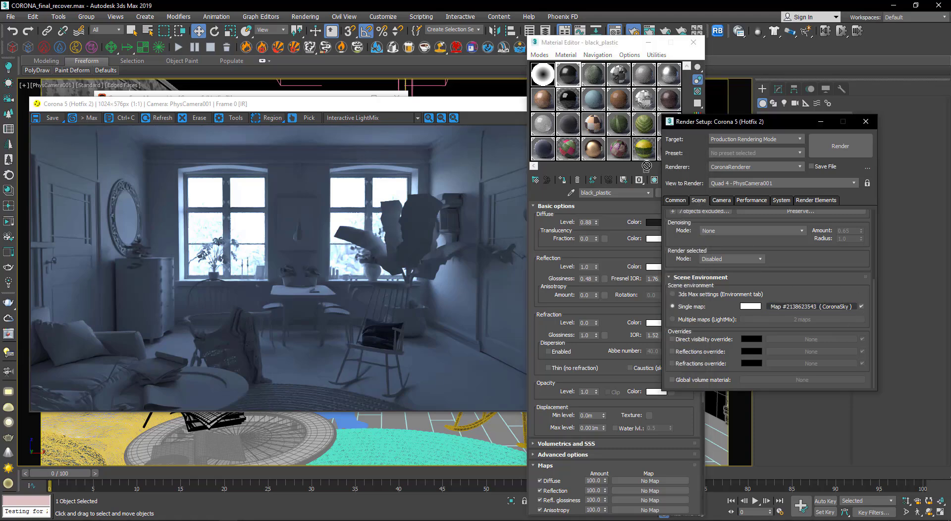
left_click_drag(817, 306, 550, 82)
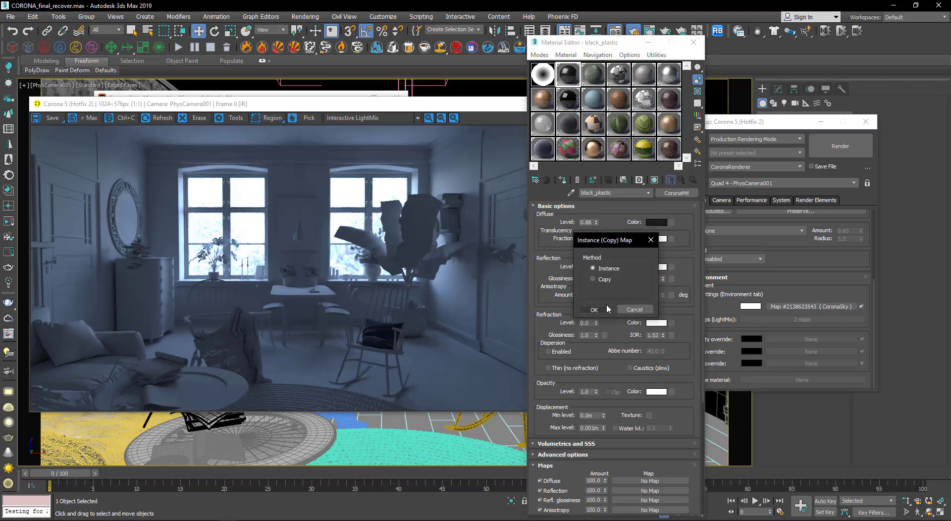
left_click(606, 308)
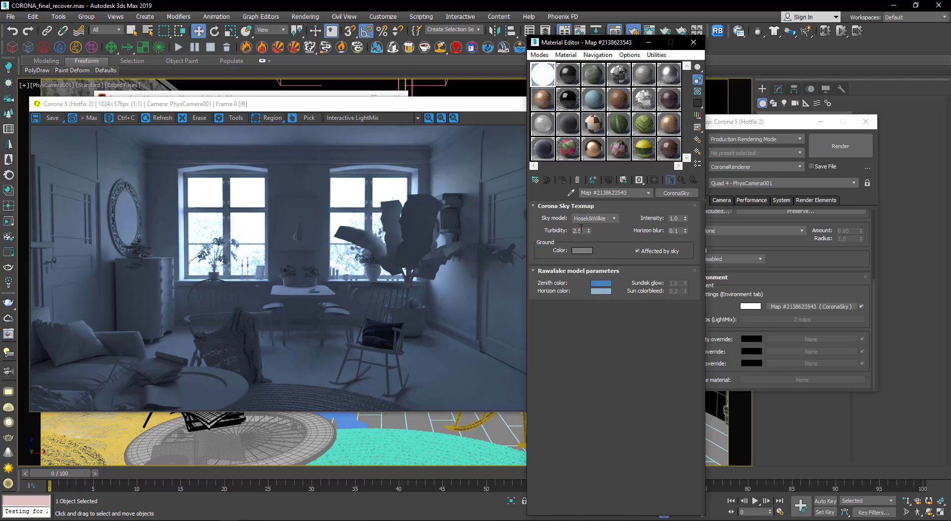
- Switch the sky model to Rawa-fake and desaturate its zenith colour to grey
left_click(582, 222)
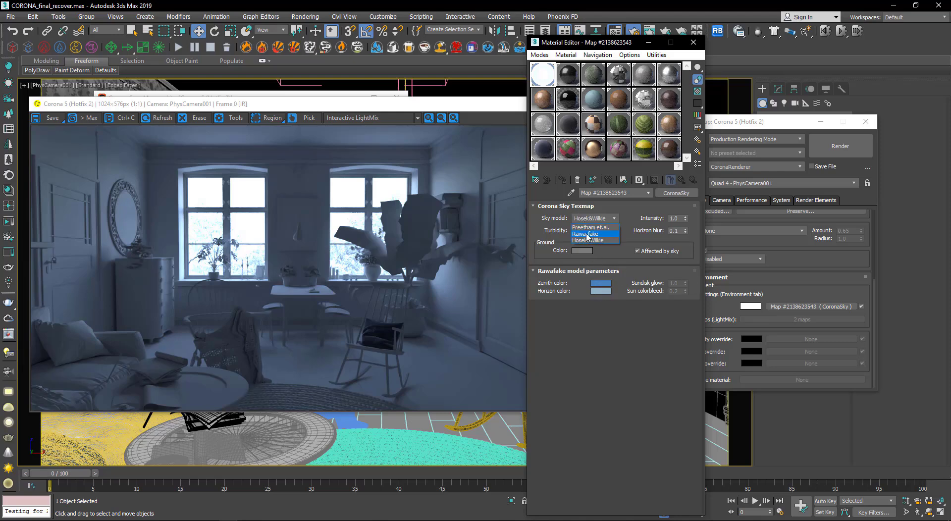
left_click(587, 234)
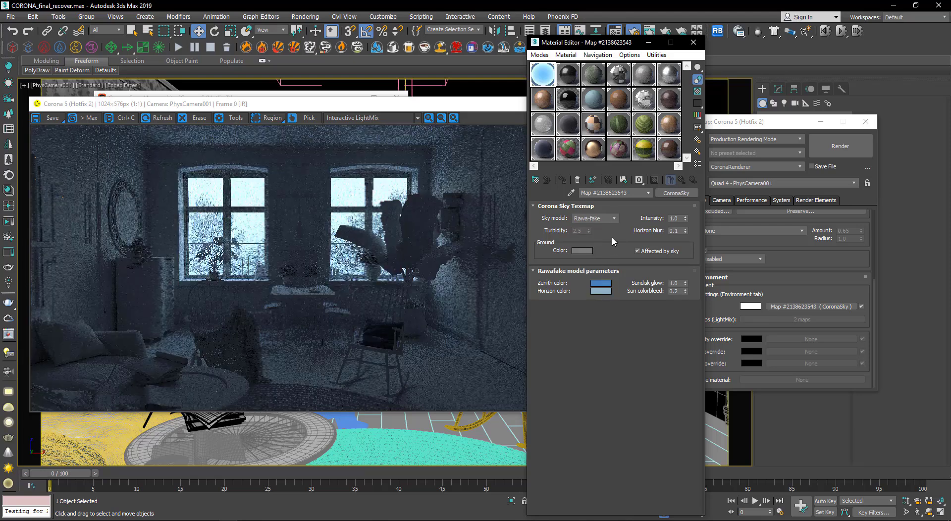
left_click(601, 283)
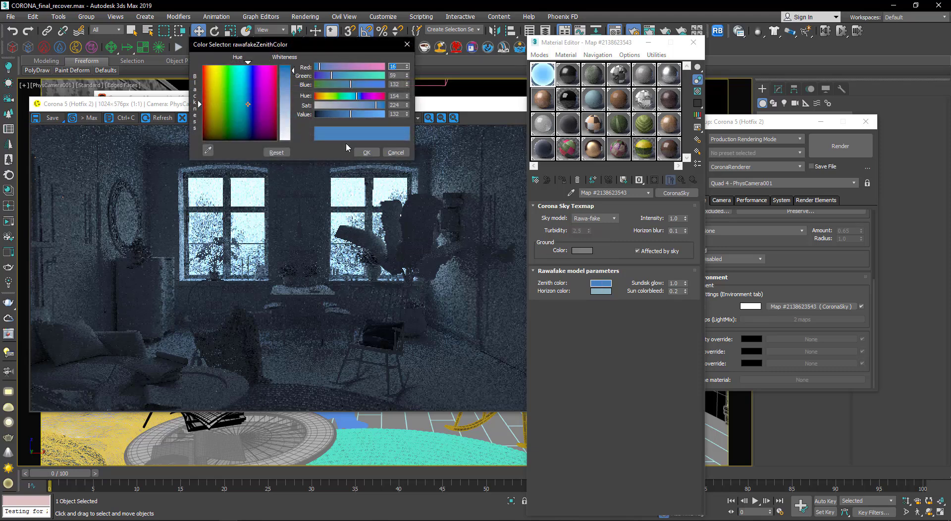
left_click_drag(330, 105, 316, 105)
left_click(366, 153)
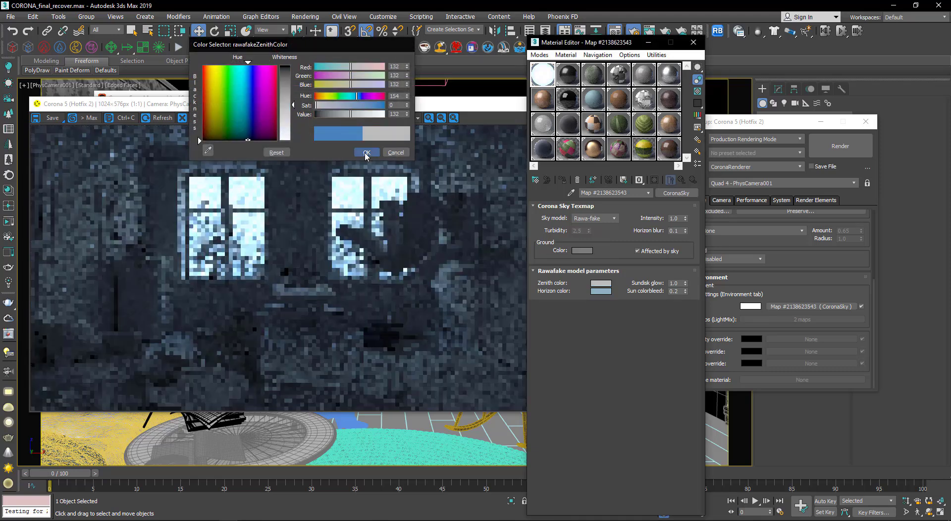
- Desaturate the sky's horizon colour to grey as well
left_click(601, 292)
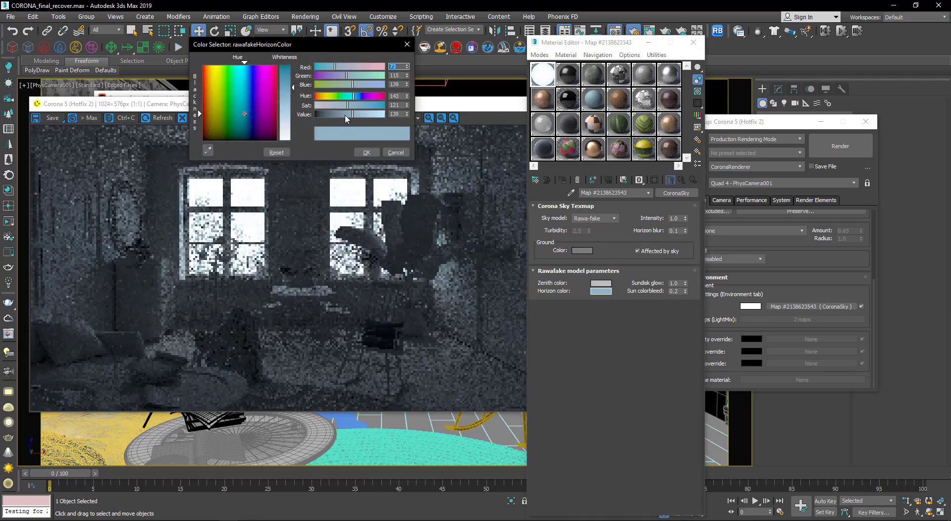
left_click_drag(348, 105, 316, 105)
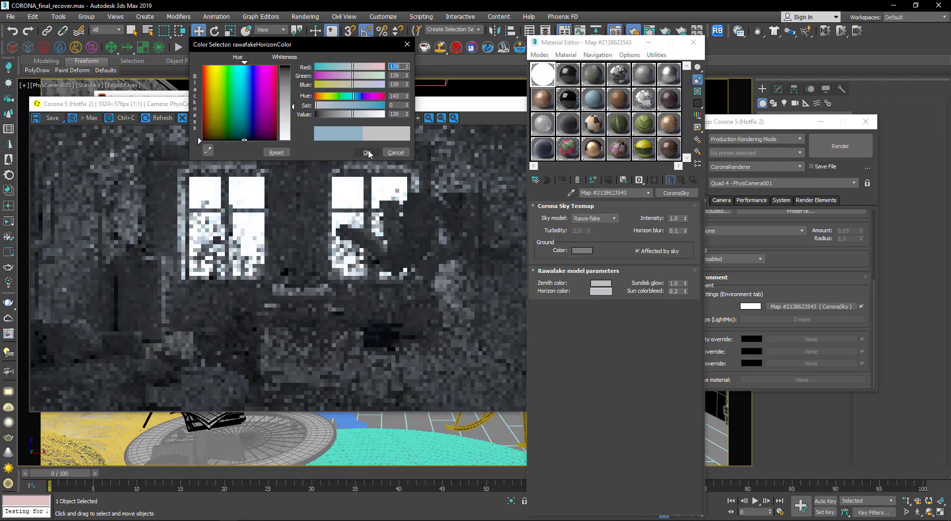
left_click(368, 153)
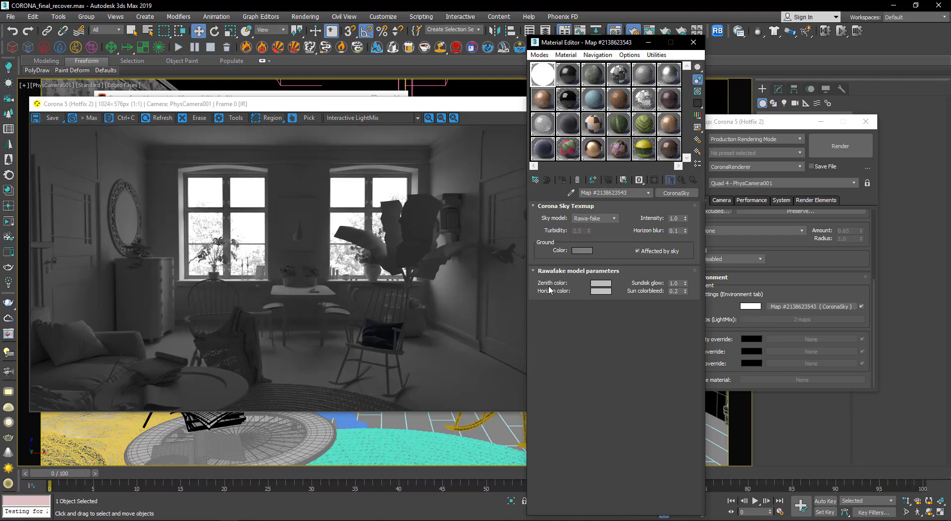
- Set the sky's ground colour to black (Value 0) and horizon blur to 0.0
left_click(581, 252)
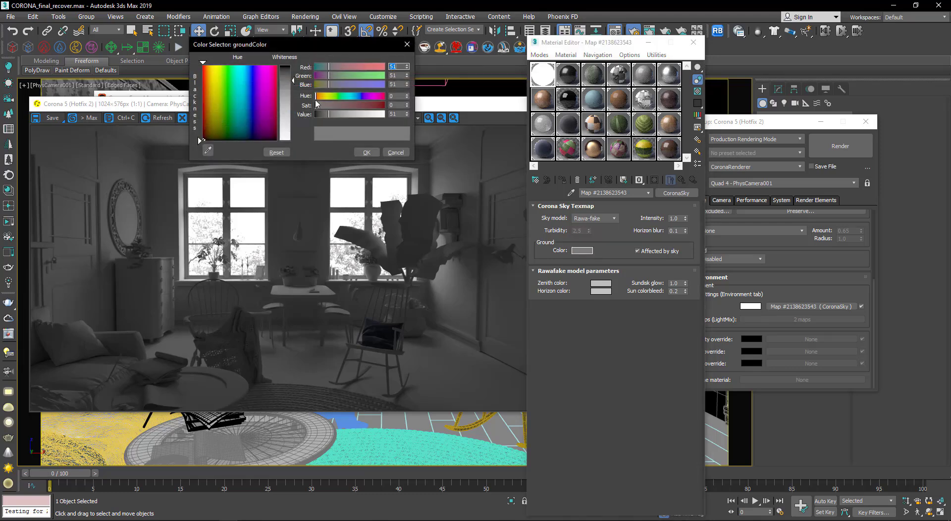
left_click_drag(329, 114, 316, 114)
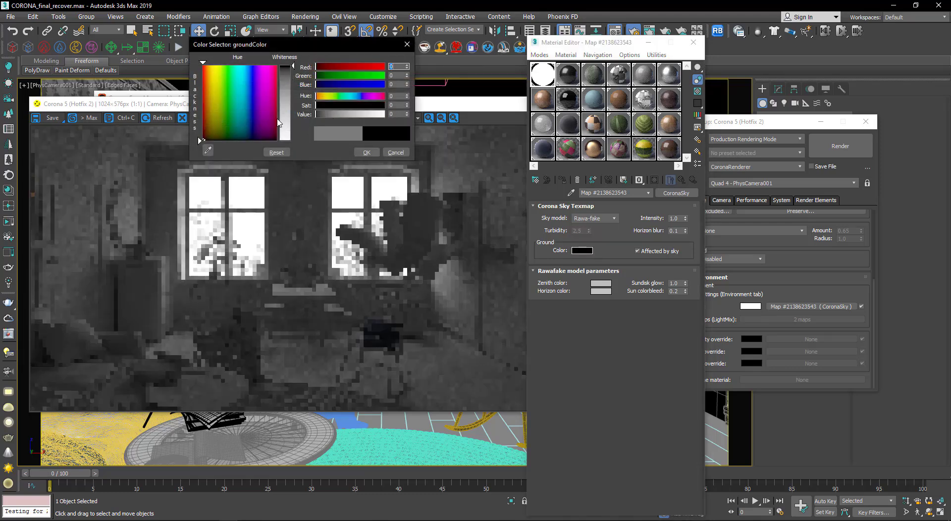
left_click(365, 154)
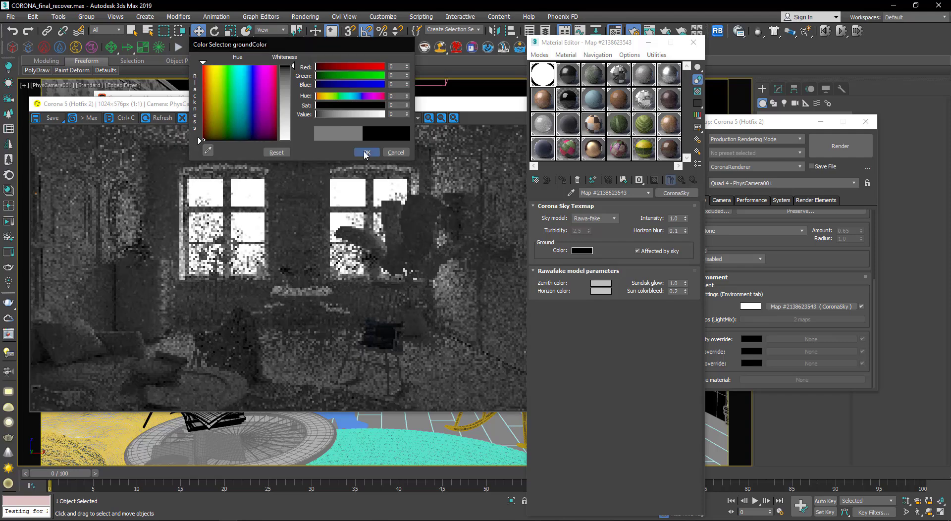
mouse_move(314, 107)
left_mouse_down()
mouse_move(333, 116)
mouse_move(236, 127)
left_mouse_up()
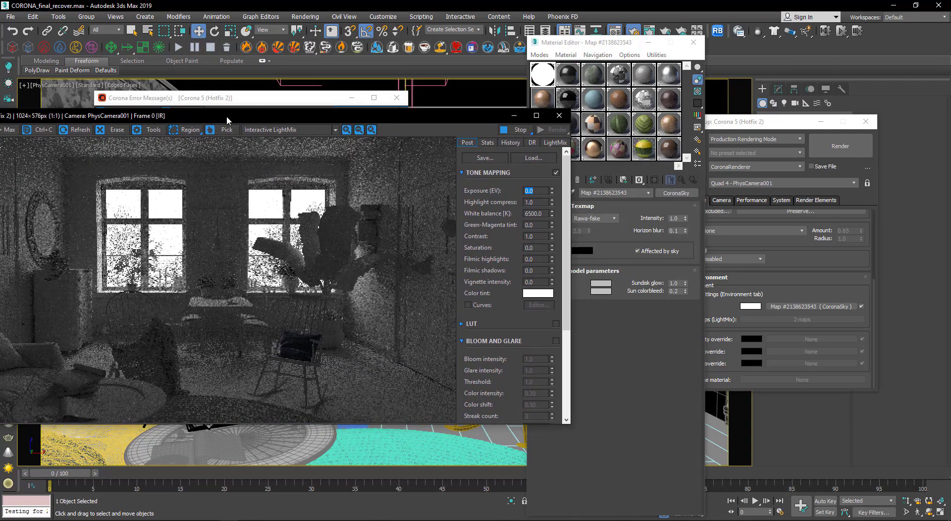
left_click(674, 230)
type("0")
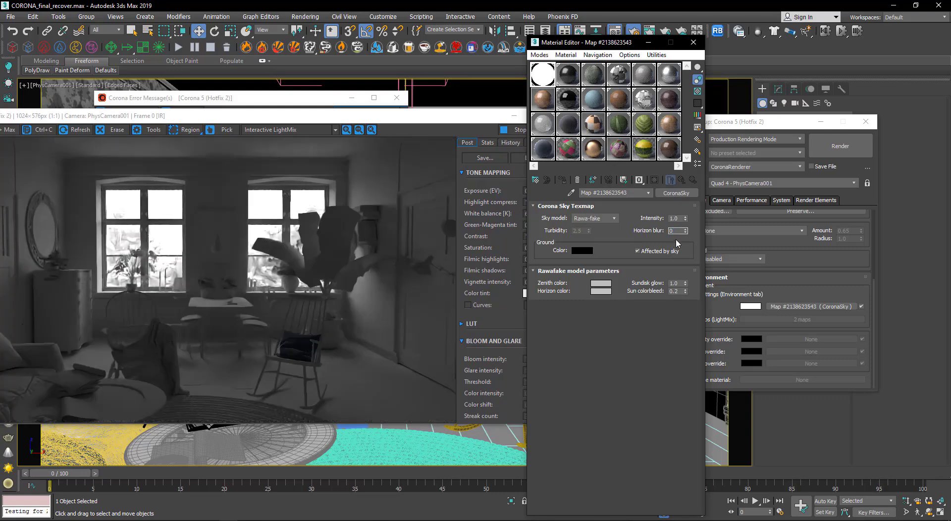
key("Return")
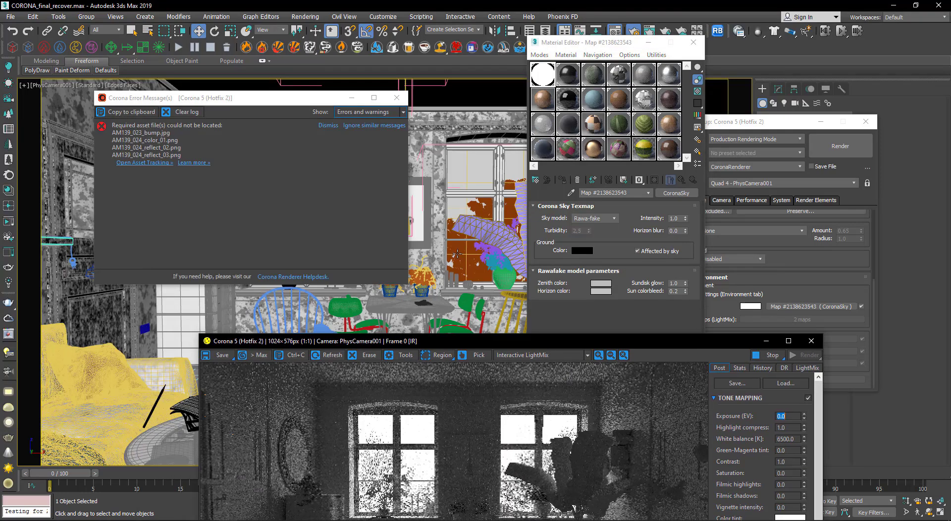
- Dismiss the error message and hide the box object at the window from a wireframe perspective view
left_click(352, 98)
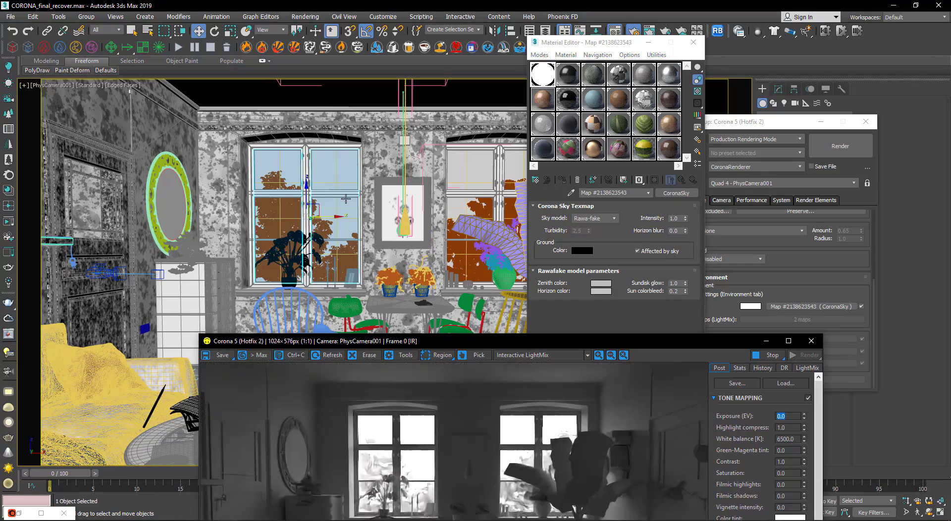
left_click(340, 177)
key("F3")
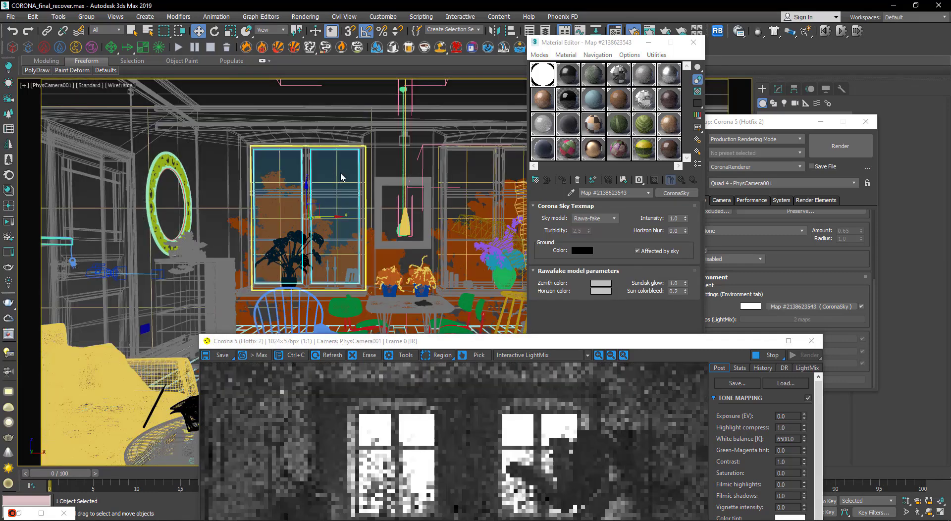
right_click(215, 217)
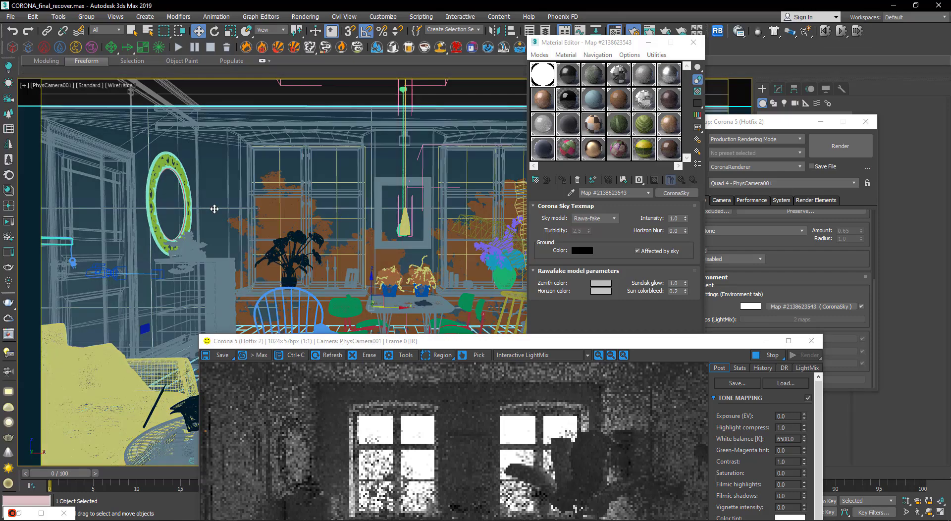
left_click(396, 194)
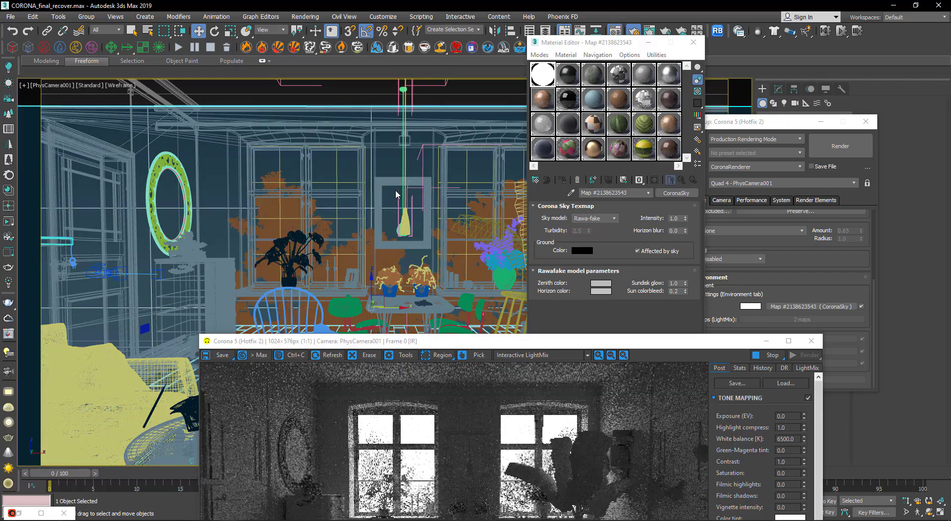
key("p")
middle_click_drag(397, 195, 135, 251, "alt")
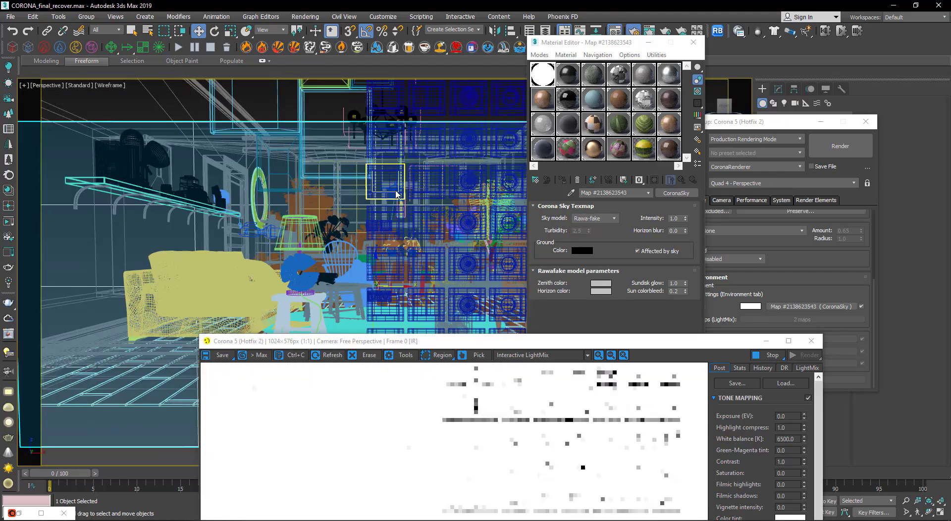
right_click(135, 252)
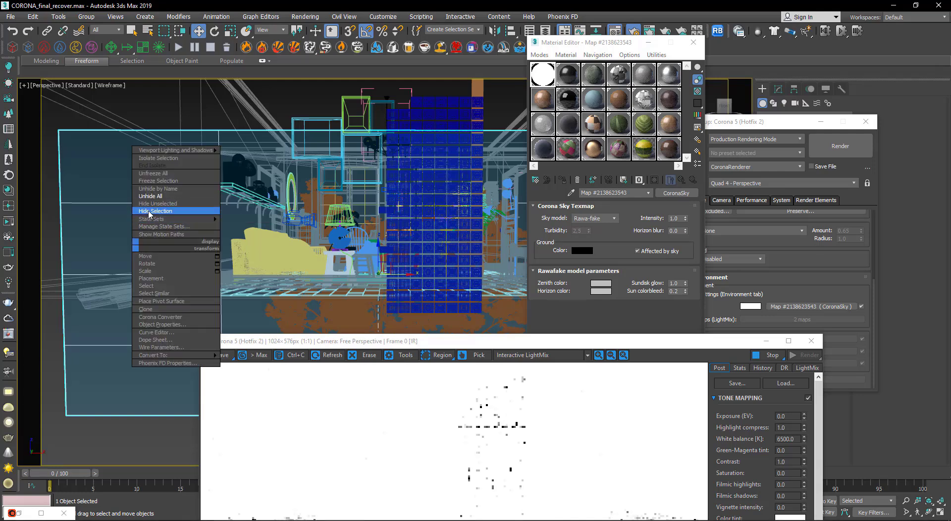
left_click(149, 210)
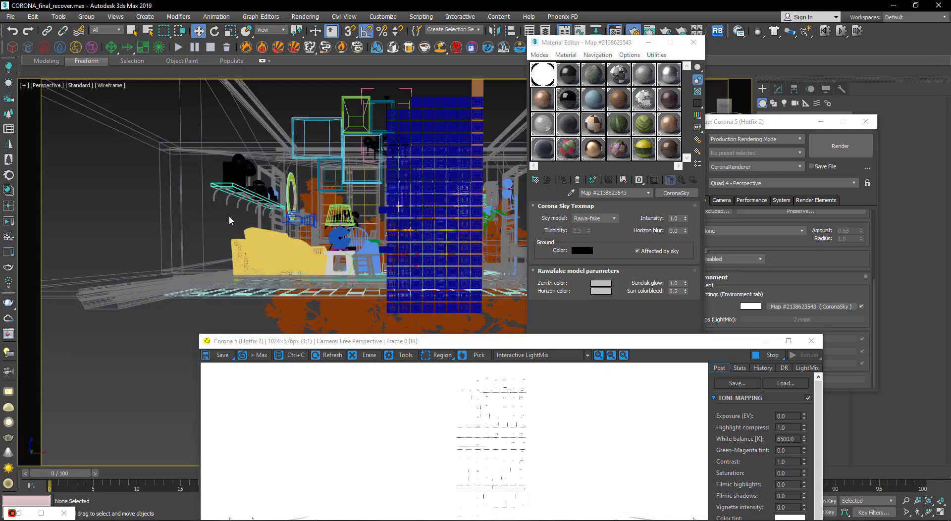
- Return the viewport to PhysCamera001 and open the sky's horizon colour selector
key("c")
left_click(444, 194)
left_click(481, 339)
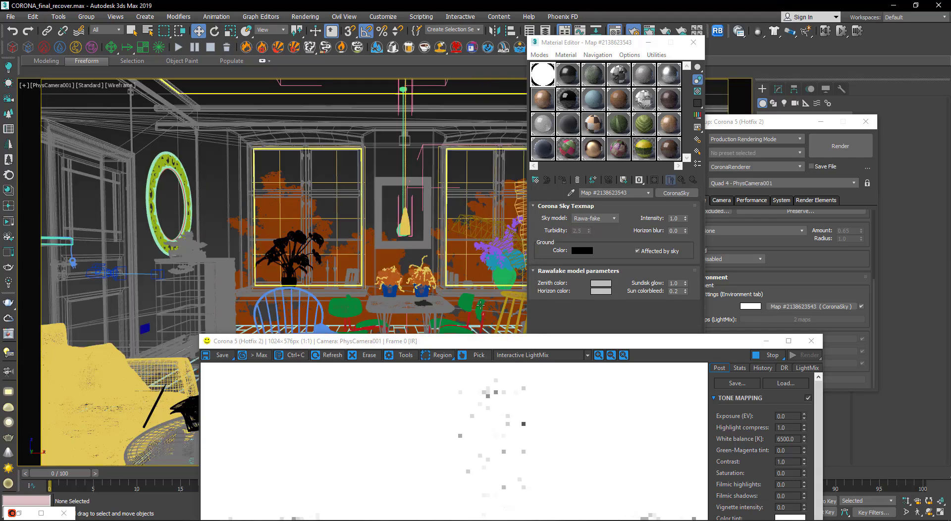
left_click_drag(495, 346, 342, 143)
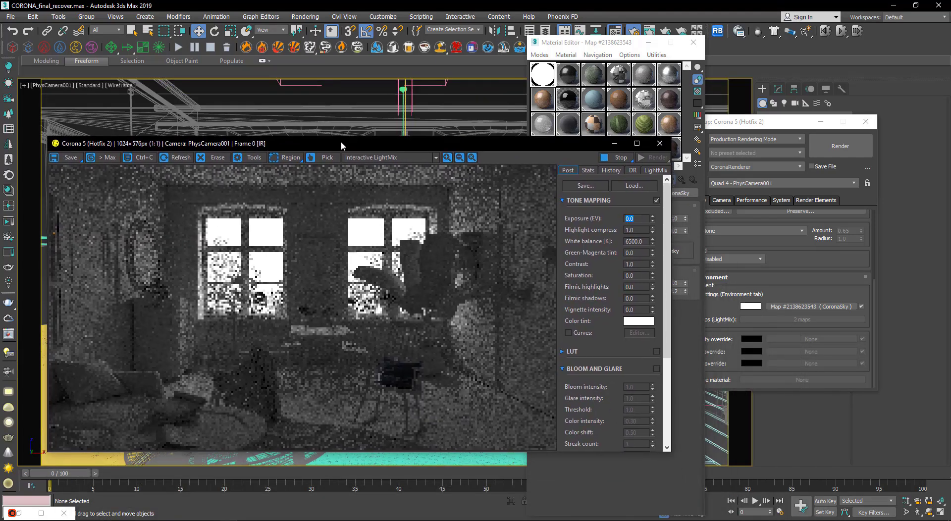
left_click_drag(423, 144, 368, 133)
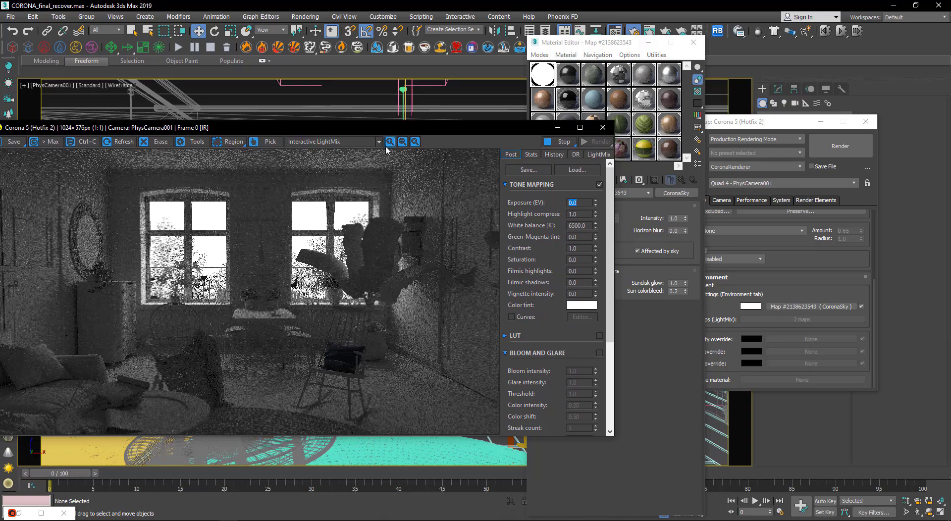
mouse_move(357, 126)
left_mouse_down()
mouse_move(312, 276)
mouse_move(269, 251)
left_mouse_up()
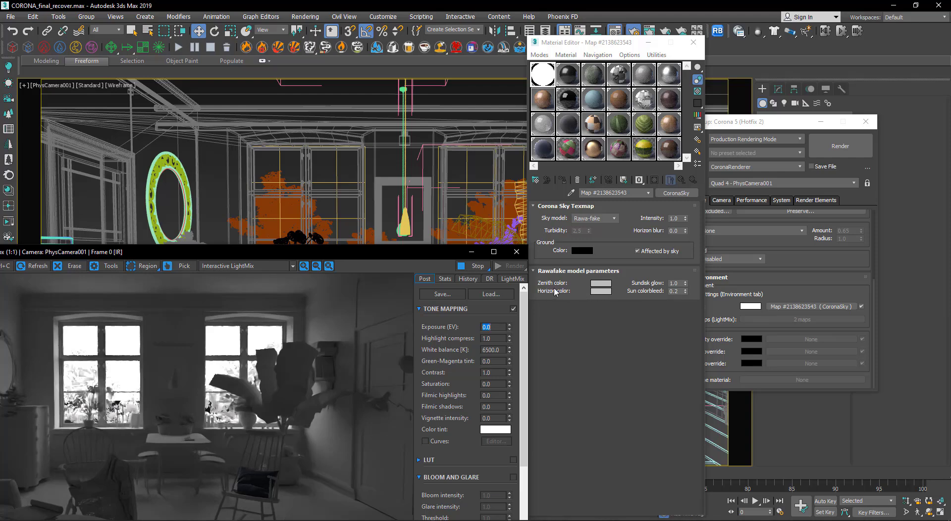
left_click(602, 292)
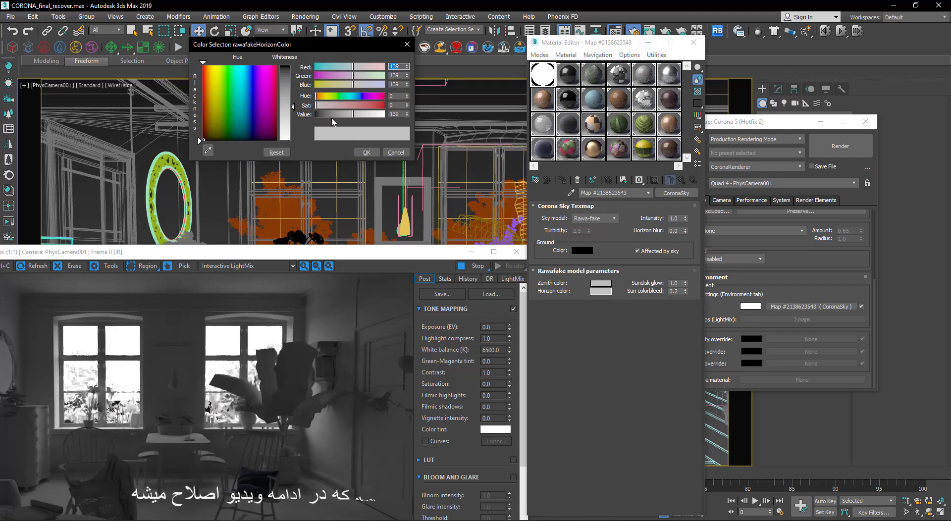
- Zero the horizon colour to black and set sun colorbleed to 0
right_click(407, 114)
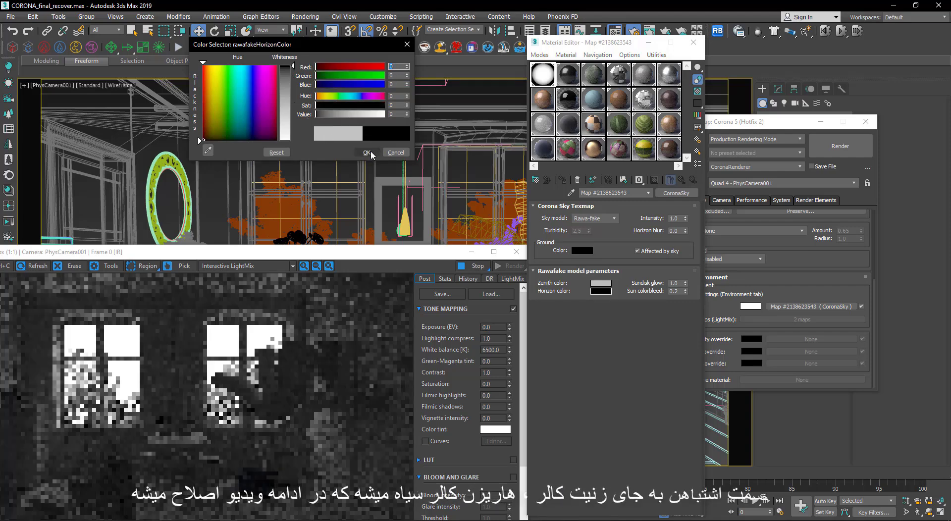
left_click(367, 153)
left_click_drag(291, 263, 327, 184)
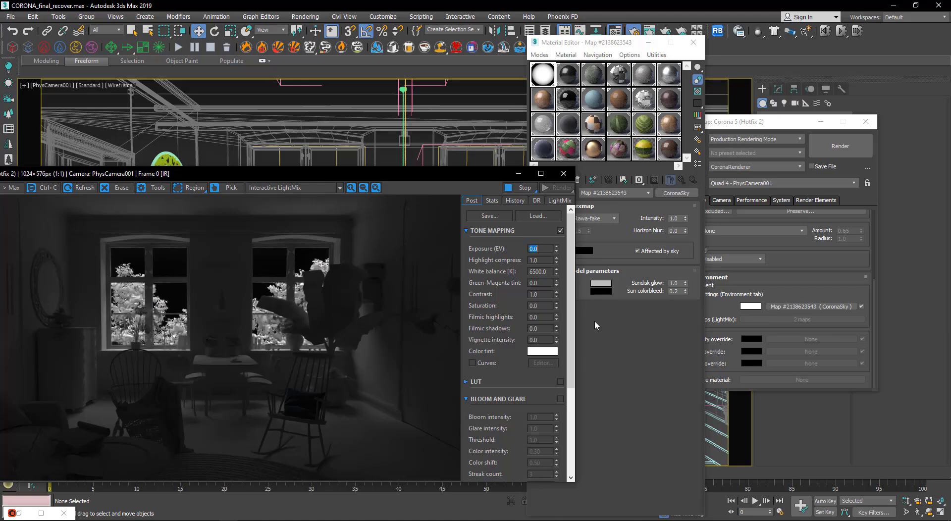
double_click(674, 291)
type("0")
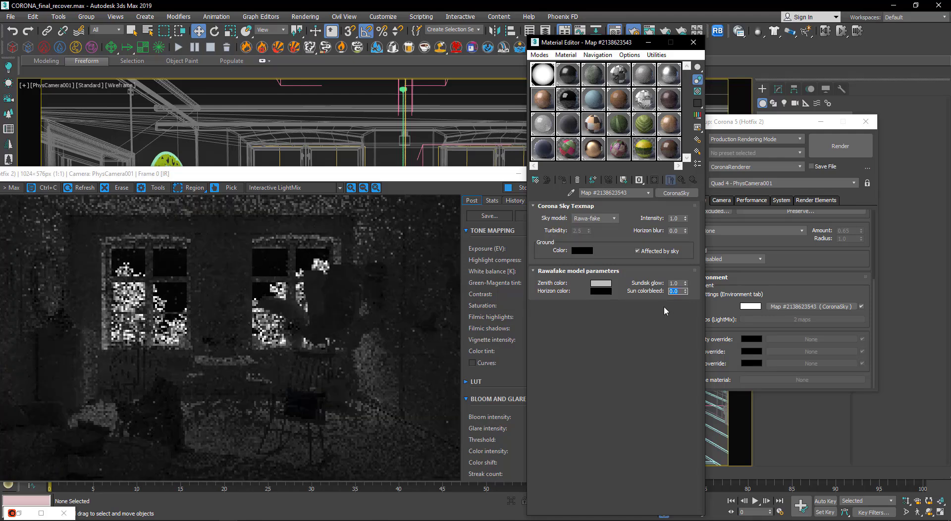
- Raise the sky intensity to 10, then to 20.0
double_click(673, 218)
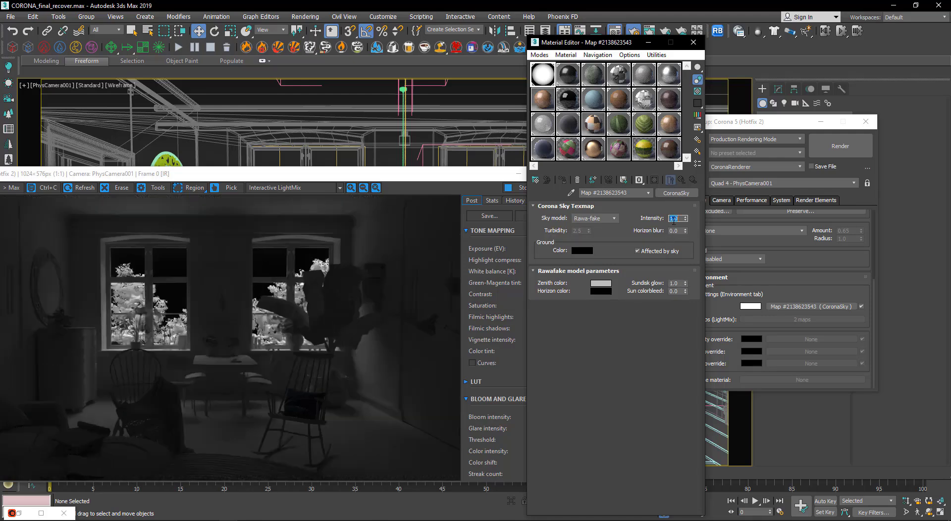
type("10")
key("Return")
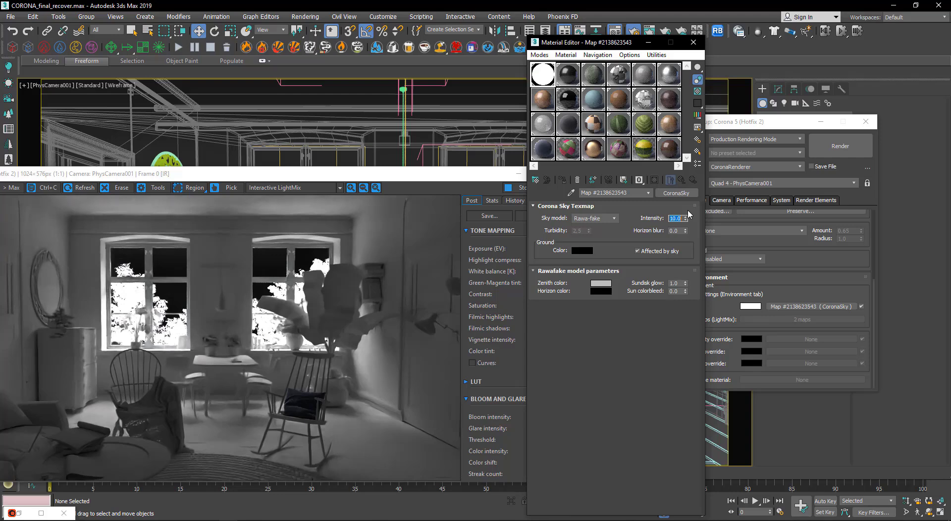
type("20")
key("Return")
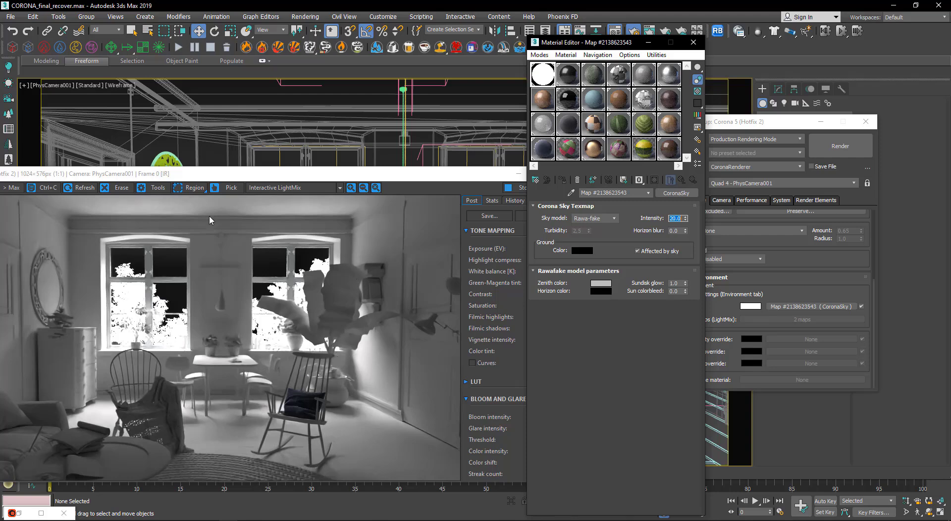
left_click_drag(185, 174, 212, 180)
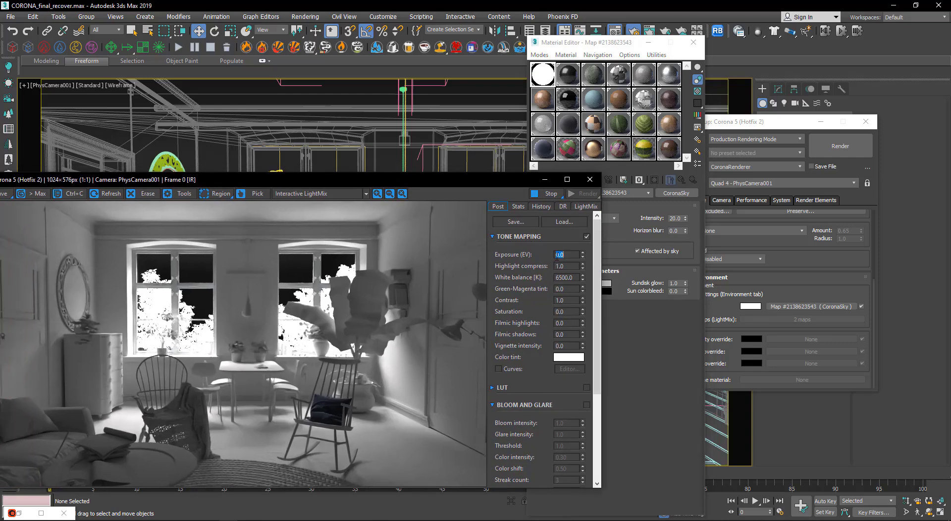
- Set Corona tone-mapping exposure to 0.50 and highlight compress to 2.50
type("0.5")
key("Return")
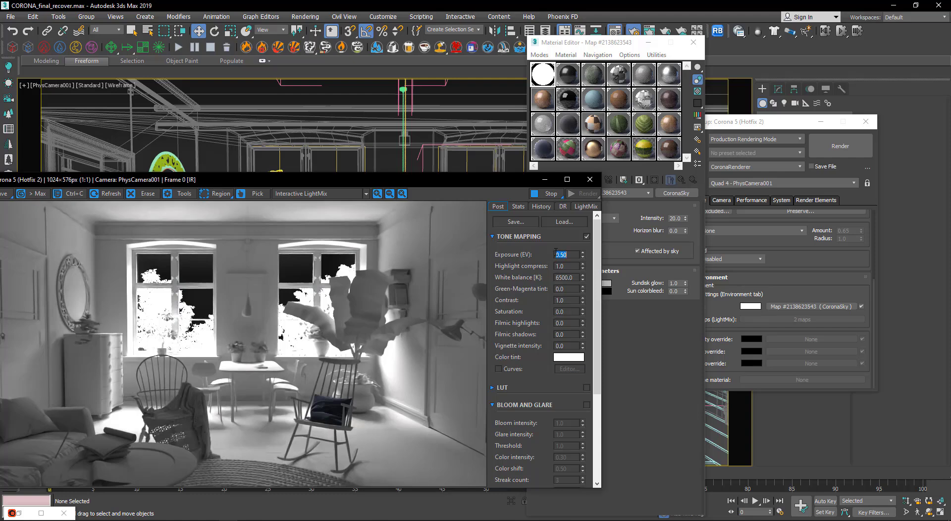
left_click_drag(487, 184, 456, 176)
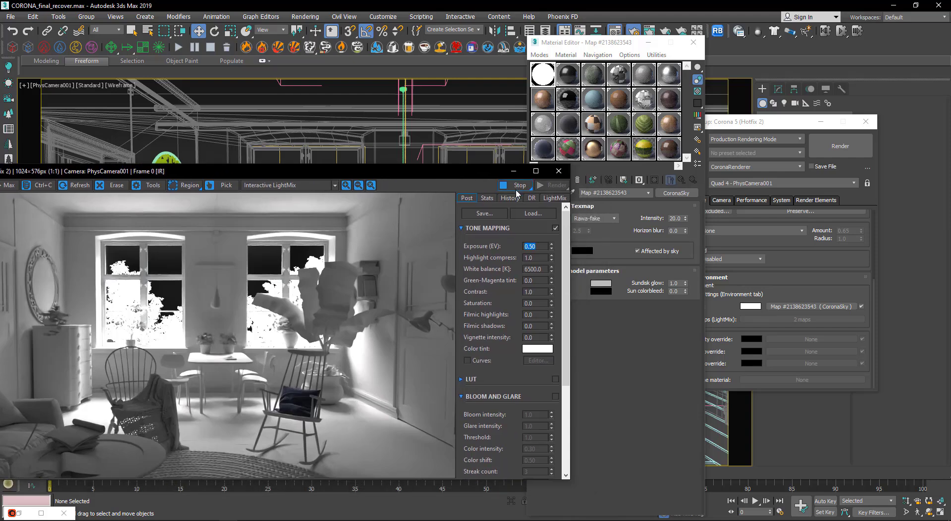
left_click_drag(260, 177, 378, 172)
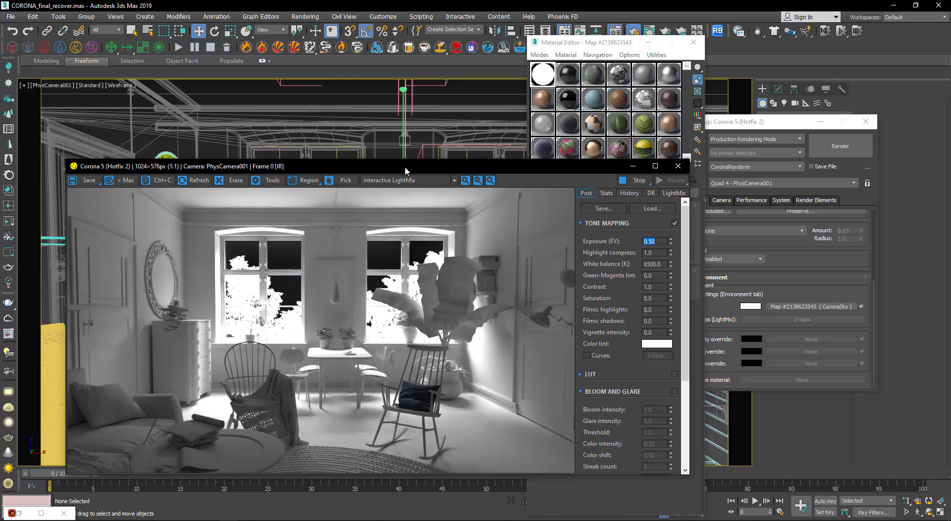
left_click_drag(406, 170, 327, 190)
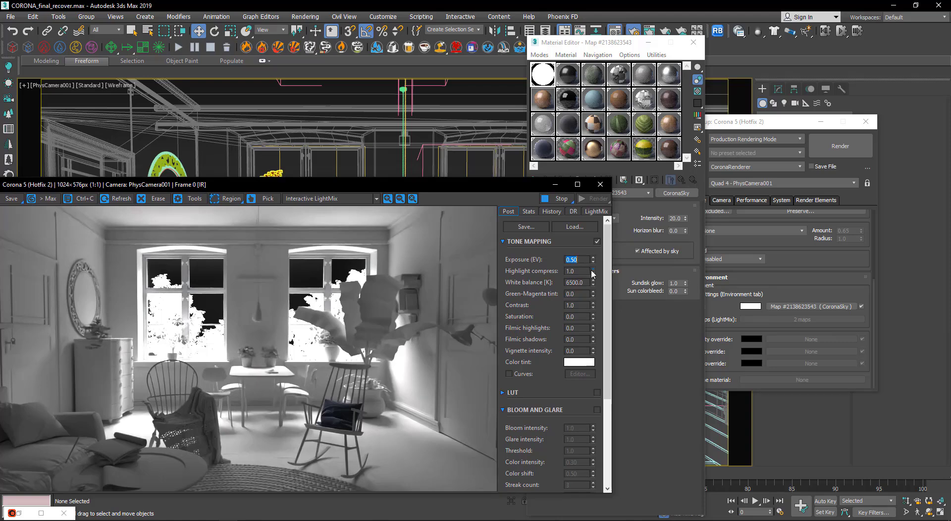
mouse_move(592, 271)
left_mouse_down()
mouse_move(585, 164)
mouse_move(578, 184)
left_mouse_up()
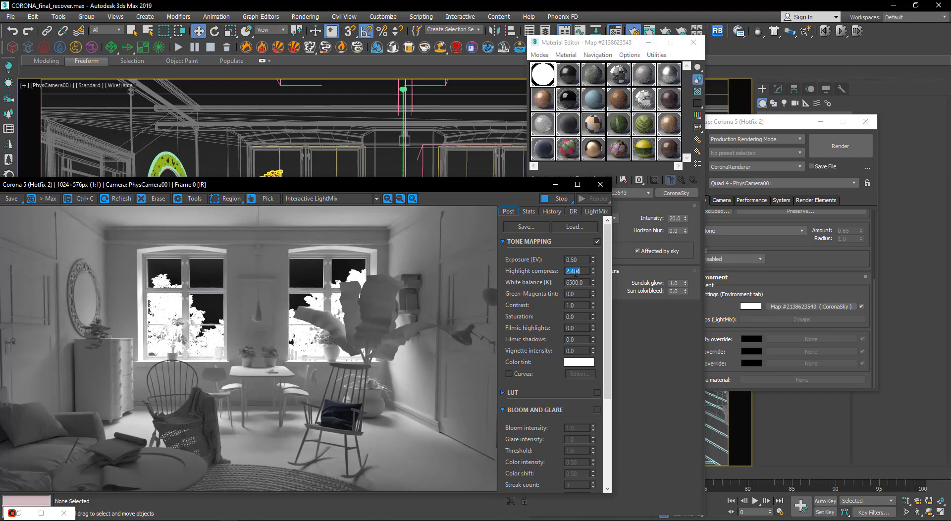
type("2")
key("Return")
mouse_move(205, 185)
left_mouse_down()
mouse_move(407, 205)
mouse_move(476, 279)
left_mouse_up()
- Orbit a free perspective view out to the room box and trees, minimising Material Editor and Render Setup
key("p")
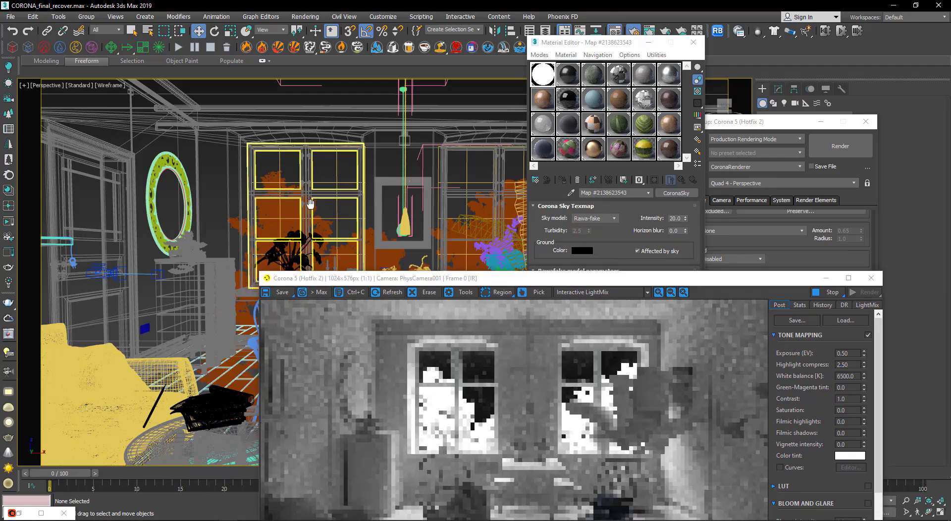
mouse_move(291, 187)
middle_mouse_down("alt")
mouse_move(318, 222)
mouse_move(337, 228)
middle_mouse_up("alt")
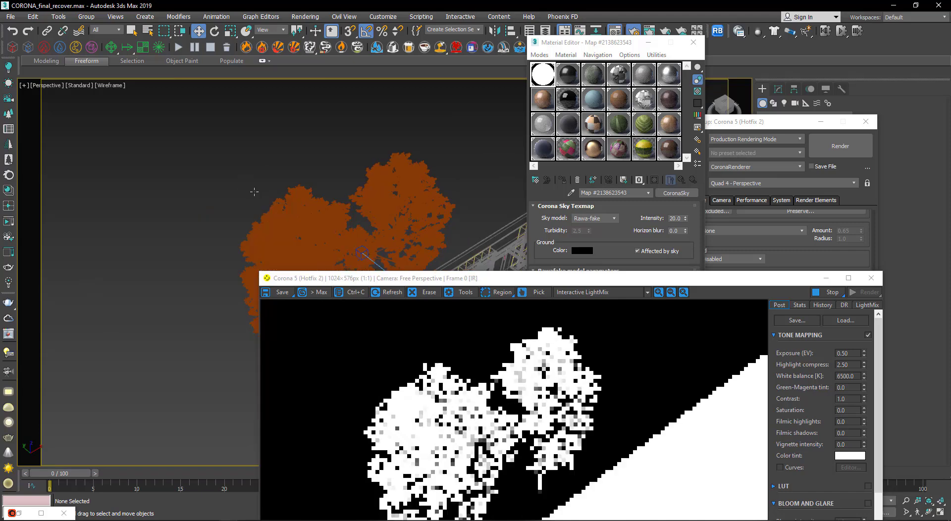
mouse_move(524, 278)
left_mouse_down()
mouse_move(592, 304)
mouse_move(688, 319)
left_mouse_up()
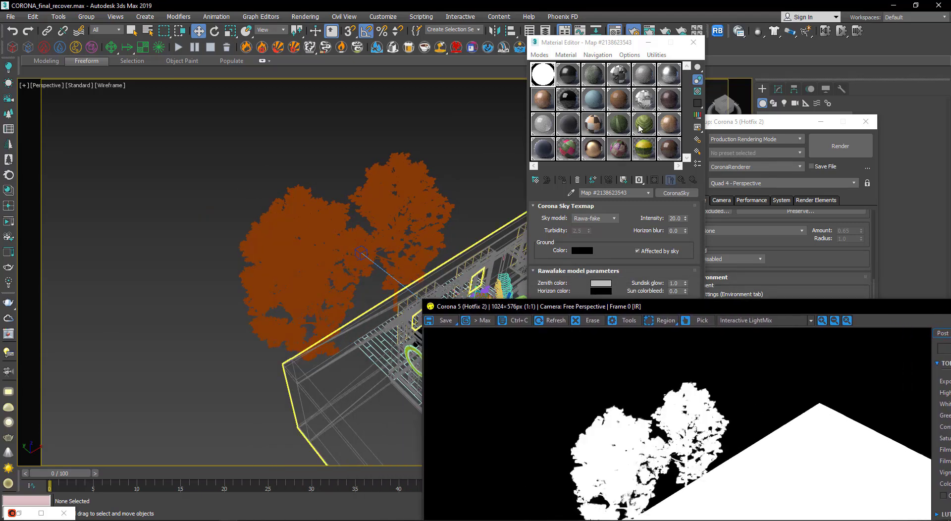
left_click(649, 42)
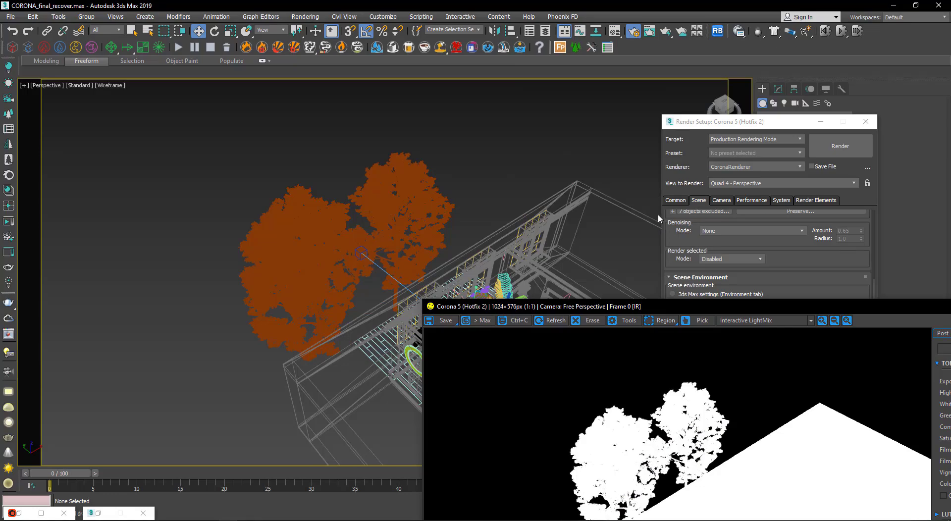
middle_click_drag(392, 233, 381, 253, "alt")
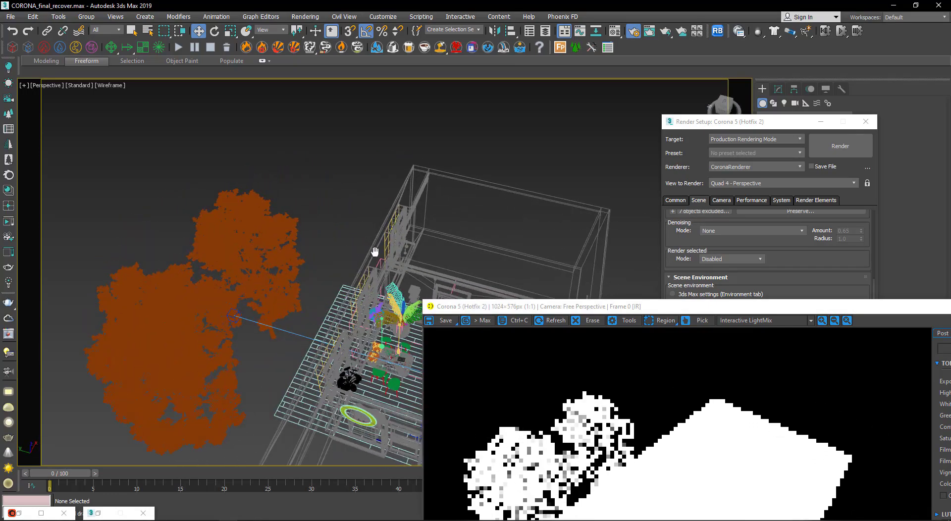
middle_click_drag(446, 268, 465, 279, "alt")
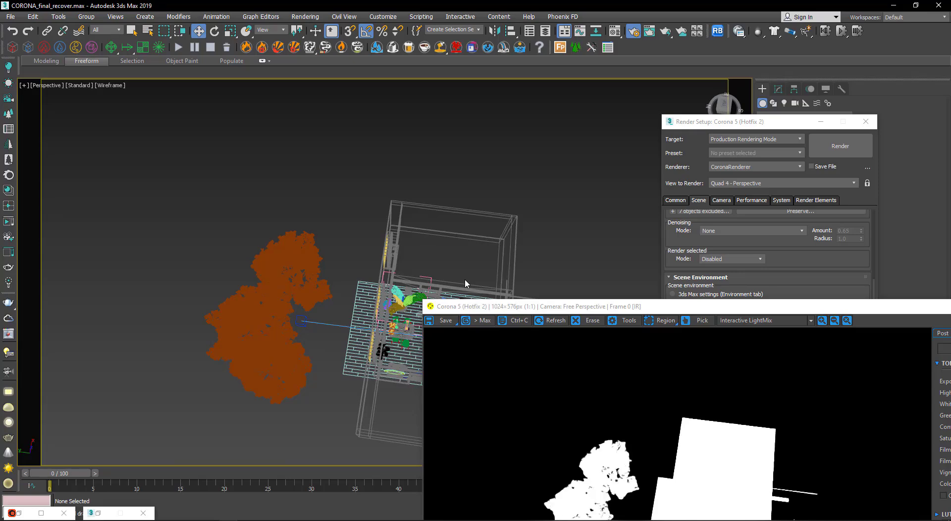
left_click(821, 121)
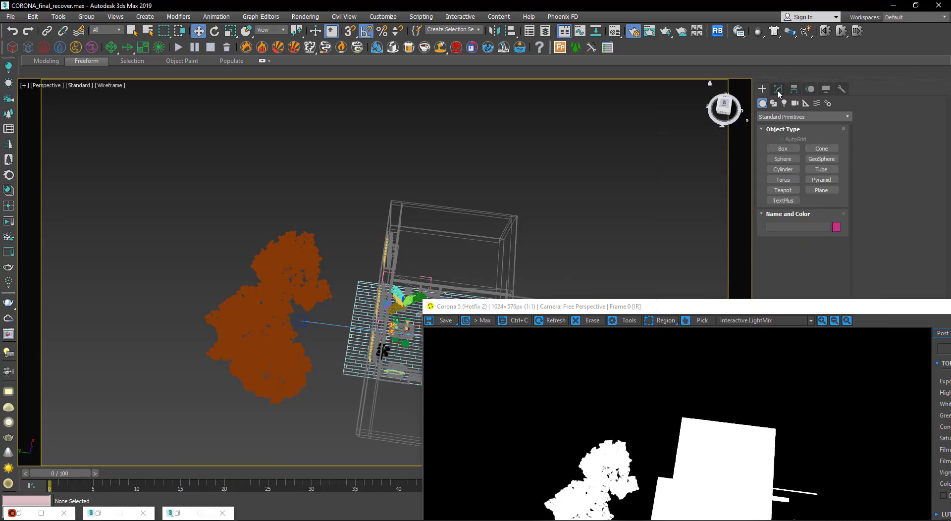
- Create a targeted CoronaSun outside, aimed at the room
left_click(785, 103)
left_click(792, 117)
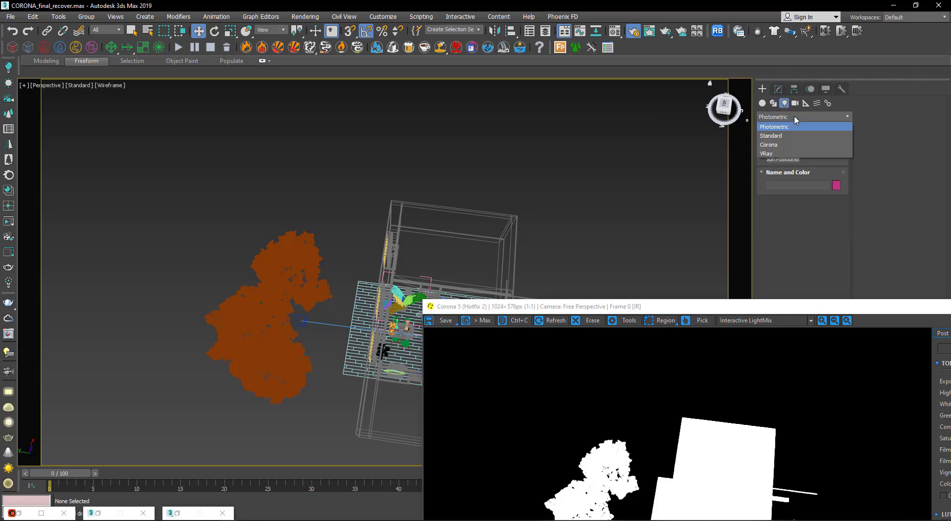
left_click(769, 144)
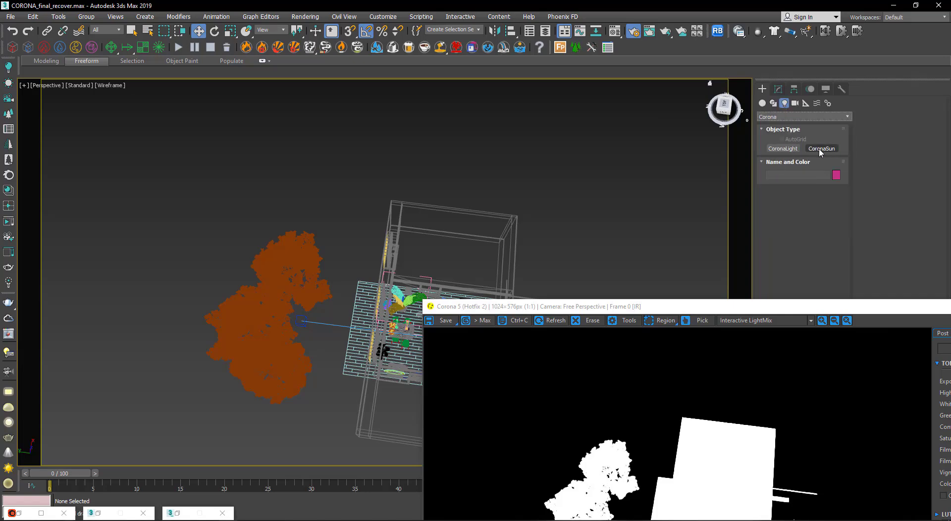
left_click(822, 148)
middle_click_drag(297, 283, 342, 270)
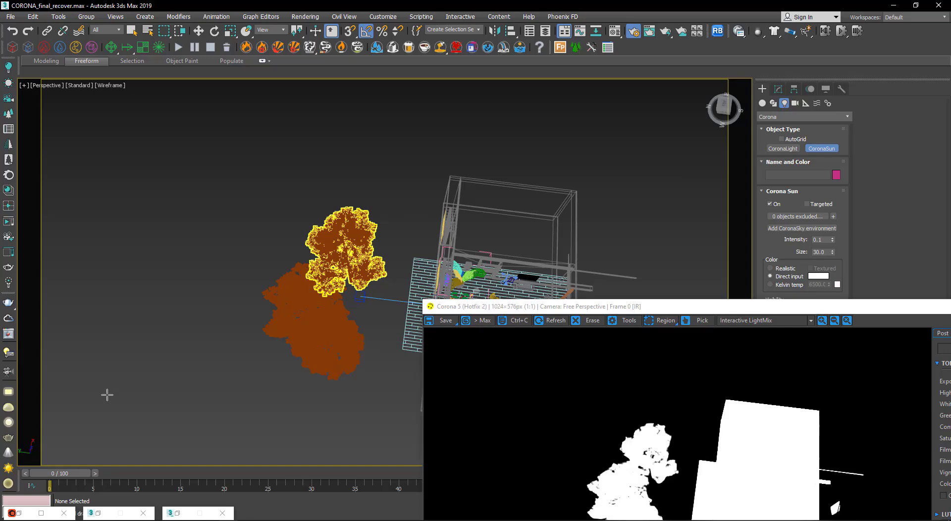
left_click_drag(90, 396, 435, 281)
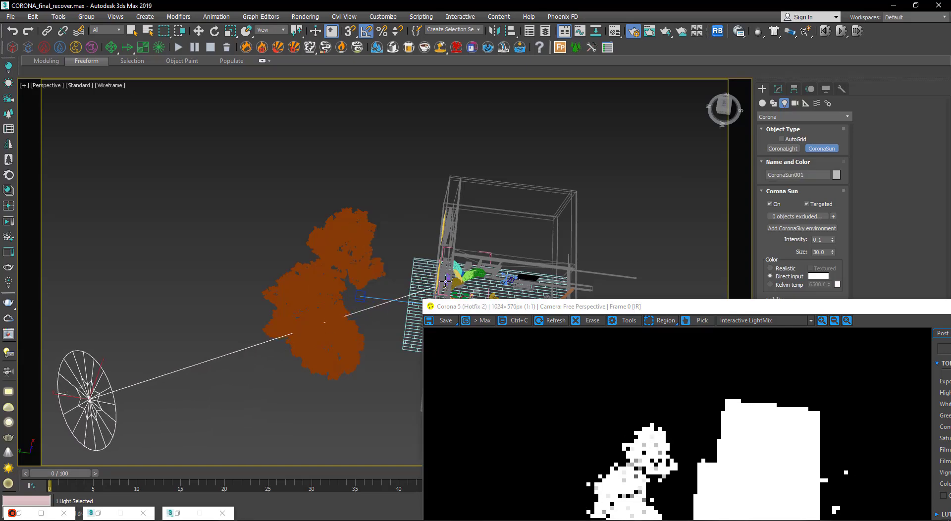
scroll(405, 210, "down", 5)
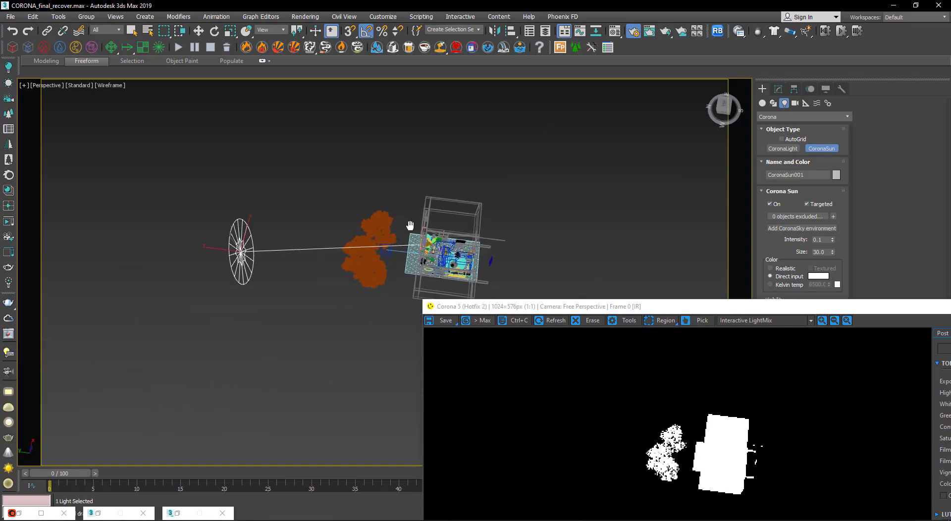
- Move the sun up and left above the building and show its parameters
key("w")
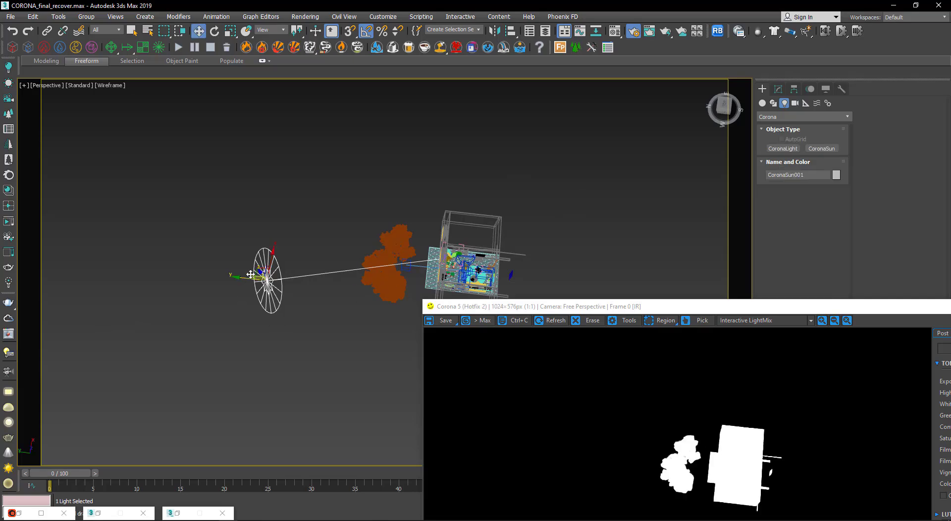
middle_click_drag(272, 319, 260, 284, "alt")
left_click_drag(259, 284, 235, 237)
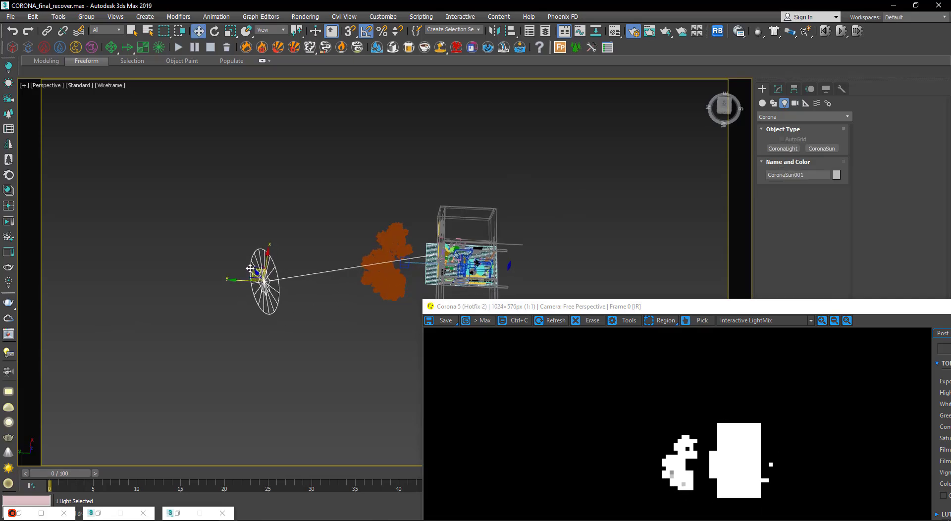
middle_click_drag(274, 281, 256, 270, "alt")
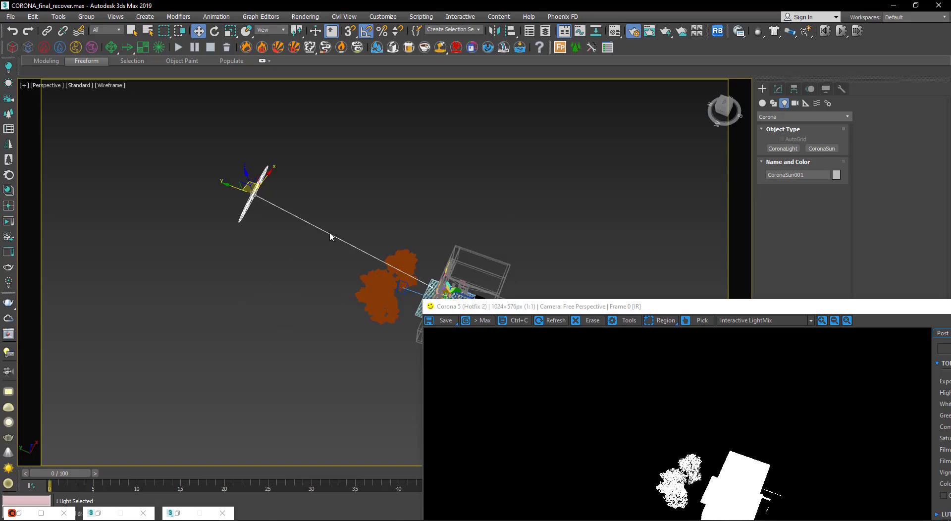
left_click(778, 89)
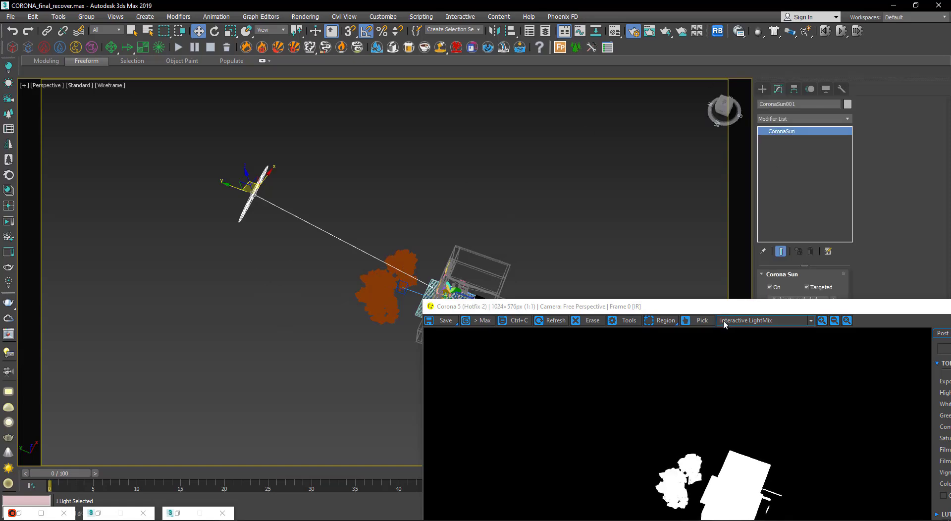
mouse_move(718, 317)
left_mouse_down()
mouse_move(562, 349)
mouse_move(339, 417)
mouse_move(358, 381)
left_mouse_up()
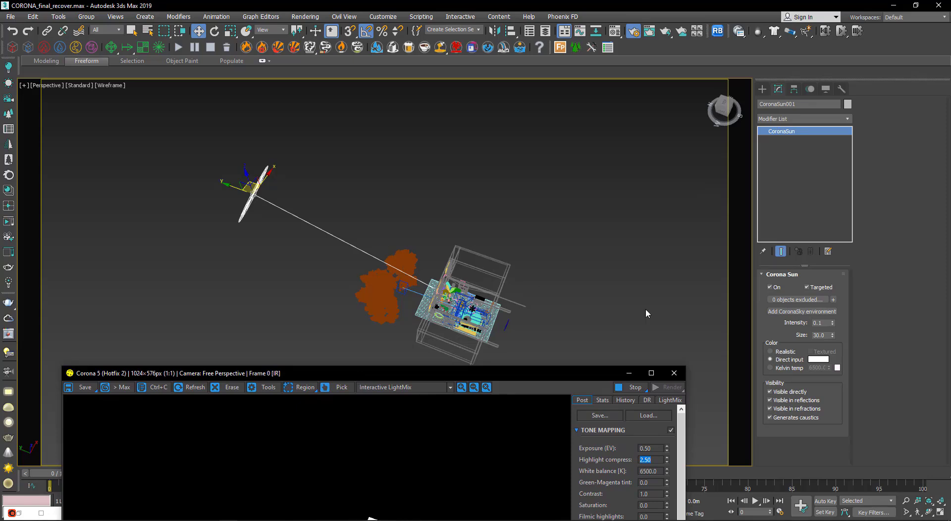
- Set the CoronaSun size to 1.0, keeping intensity at 0.1
double_click(819, 323)
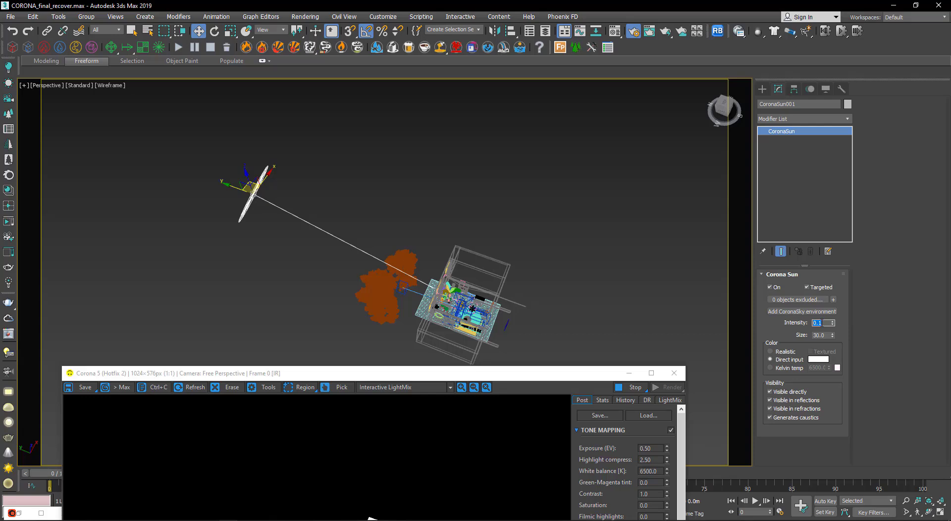
type("1.0")
double_click(816, 336)
key("Return")
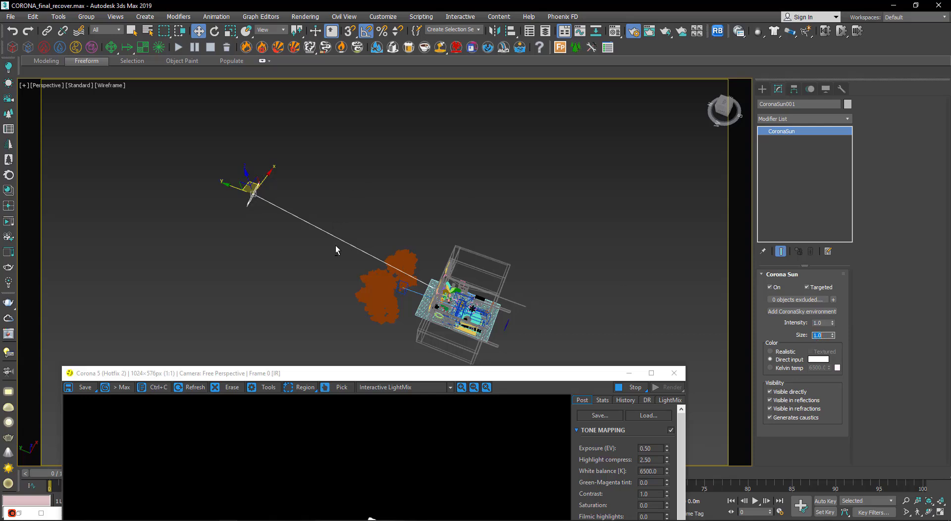
mouse_move(336, 249)
middle_mouse_down("alt")
mouse_move(323, 236)
mouse_move(341, 250)
mouse_move(396, 250)
middle_mouse_up("alt")
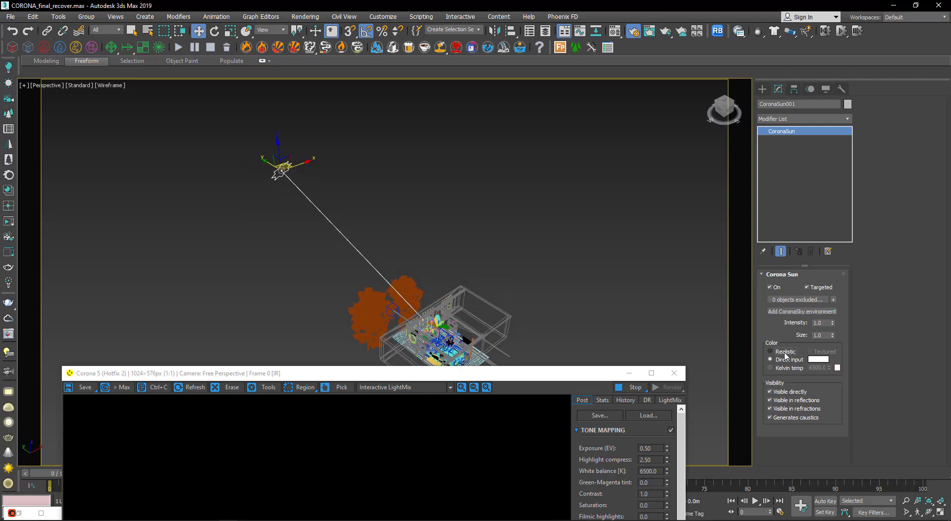
- Try the Realistic sun colour mode, then revert to Direct input
left_click(785, 352)
middle_click_drag(449, 310, 467, 284, "alt")
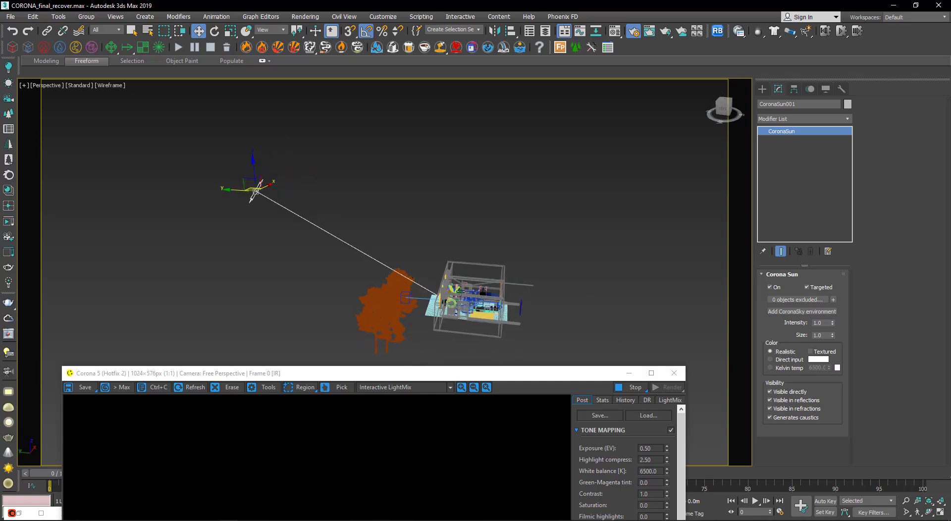
left_click(770, 360)
left_click_drag(376, 379, 381, 380)
type("0.1")
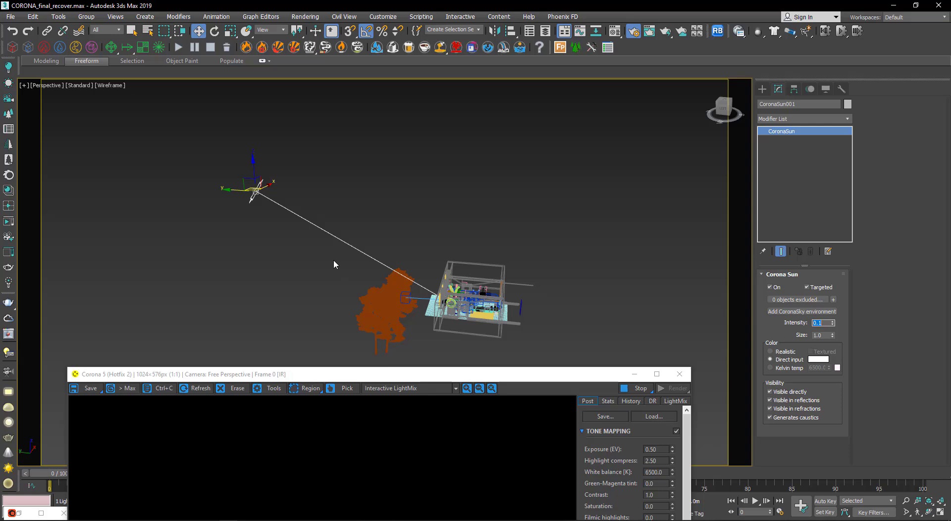
left_click(817, 335)
- View the living room through PhysCamera001 and toggle the Corona Sun off and on to compare
key("c")
double_click(444, 194)
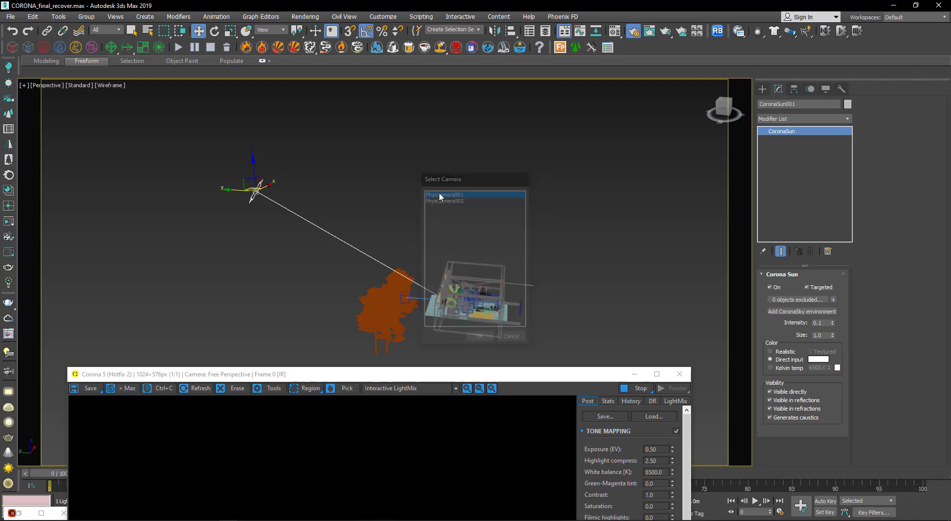
left_click_drag(402, 374, 402, 99)
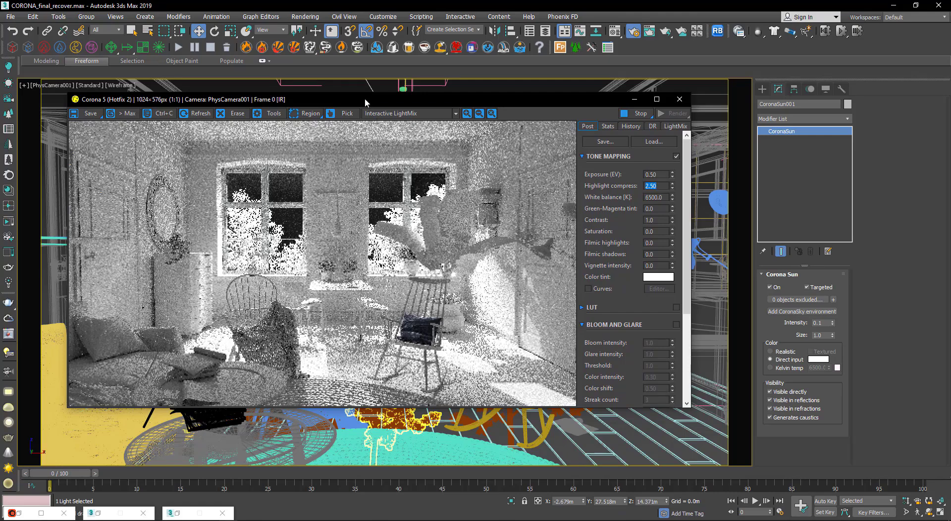
left_click_drag(365, 100, 368, 114)
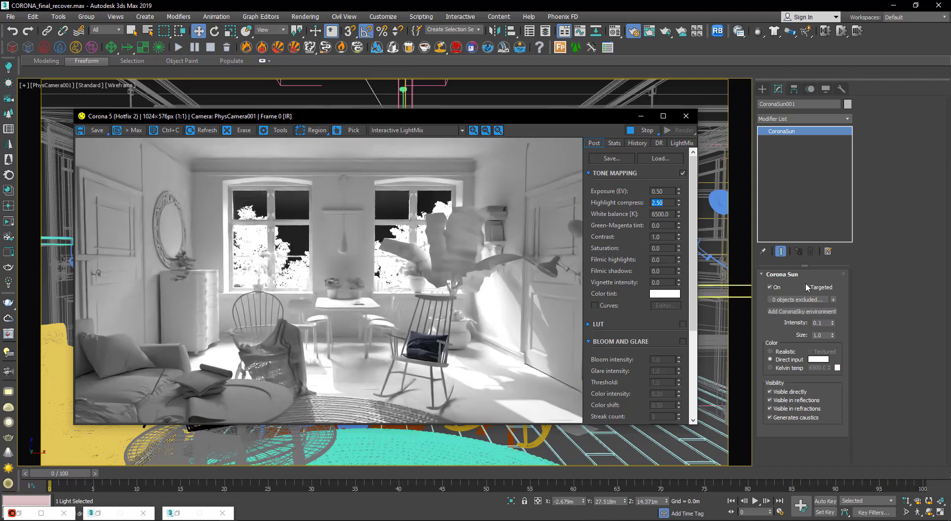
left_click(770, 287)
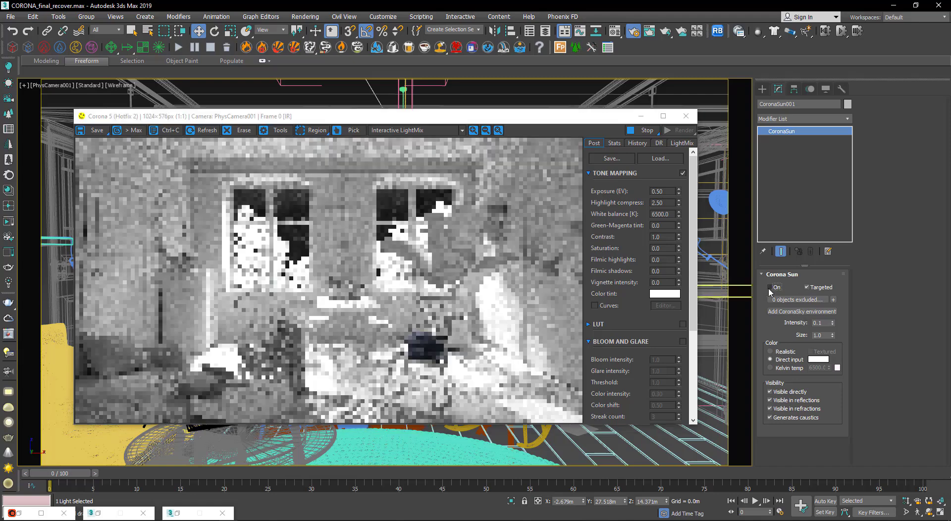
left_click(770, 288)
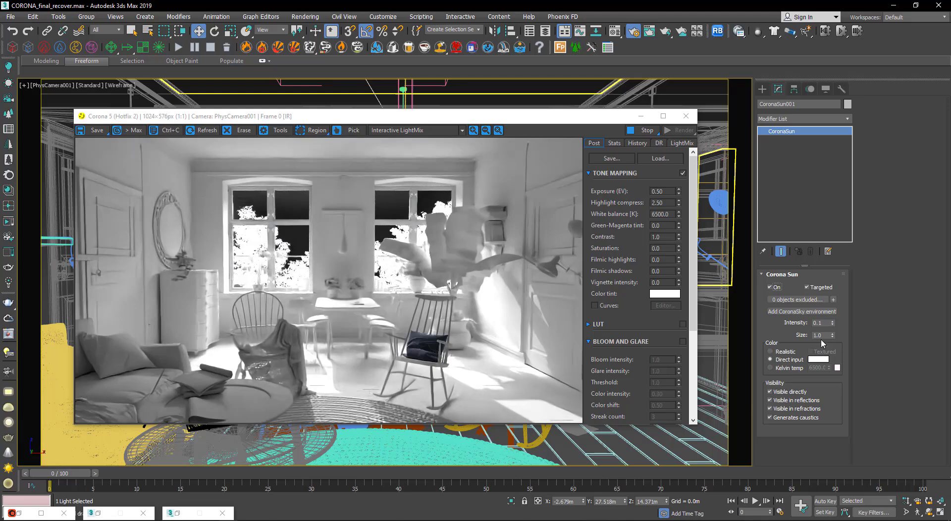
- Shift the sun's position along Y with the status-bar spinner
double_click(821, 336)
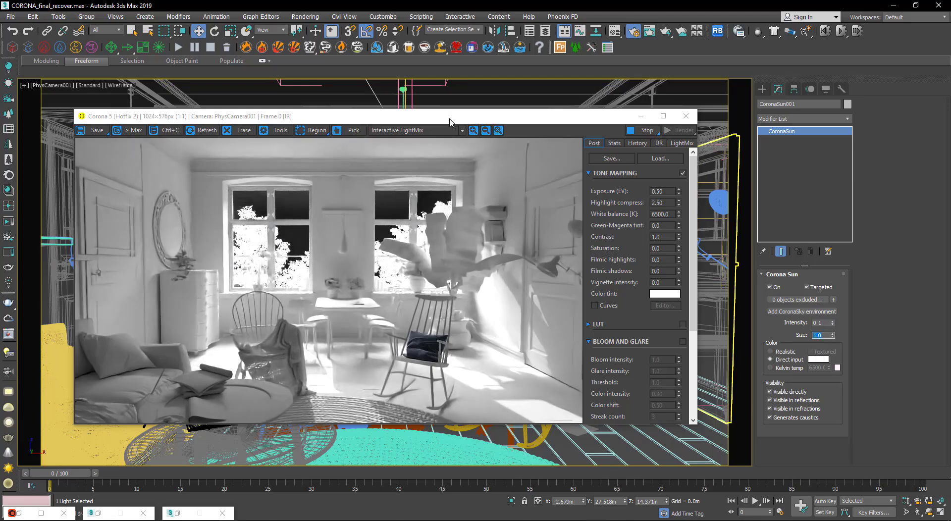
mouse_move(400, 116)
left_mouse_down()
mouse_move(344, 339)
mouse_move(195, 213)
left_mouse_up()
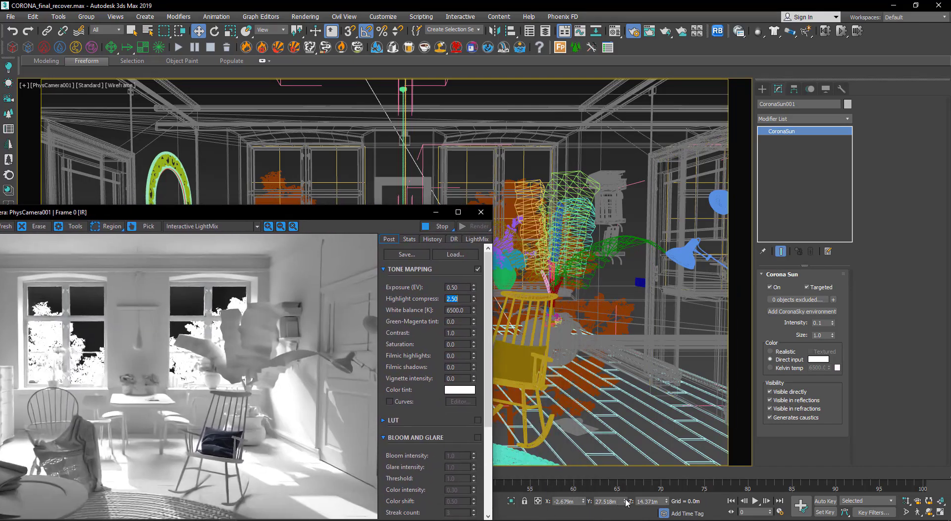
mouse_move(625, 502)
left_mouse_down()
mouse_move(630, 39)
mouse_move(636, 60)
mouse_move(627, 38)
left_mouse_up()
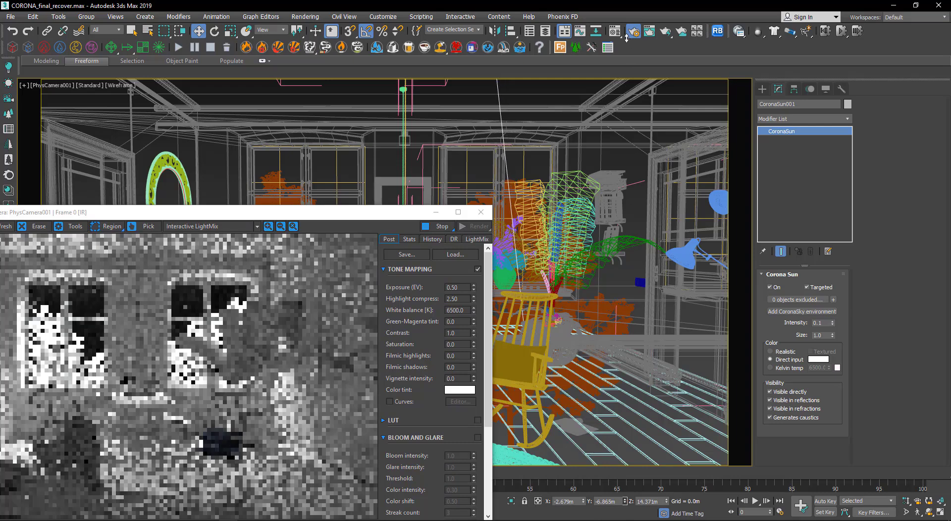
- Cancel the sun's move to restore Y 27.518m, then zoom out in the free Perspective view
left_click_drag(626, 38, 584, 97)
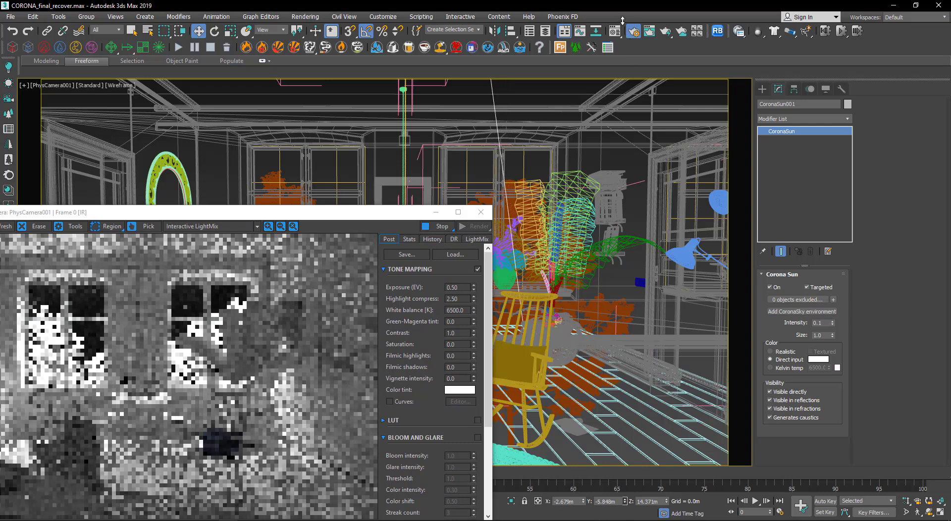
right_click(584, 97)
key("p")
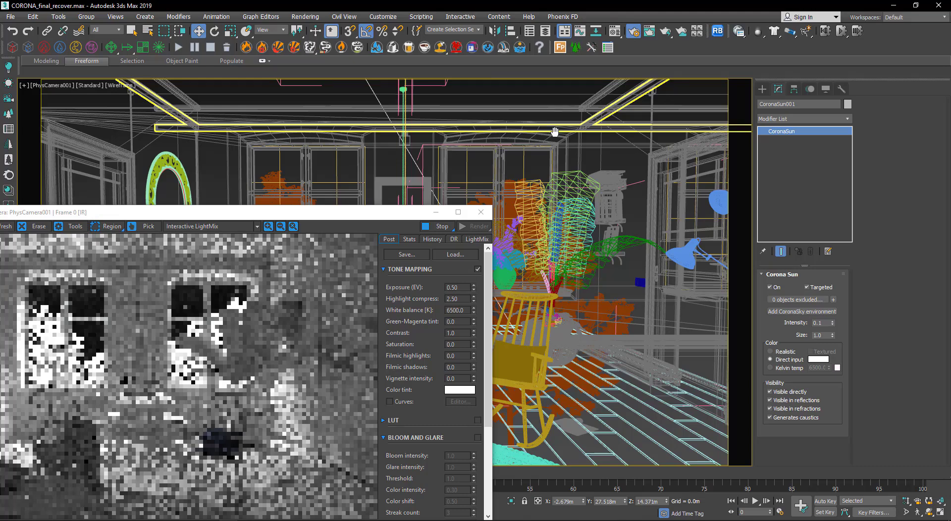
scroll(557, 104, "down", 3)
scroll(556, 107, "down", 3)
scroll(545, 148, "down", 3)
scroll(543, 159, "down", 3)
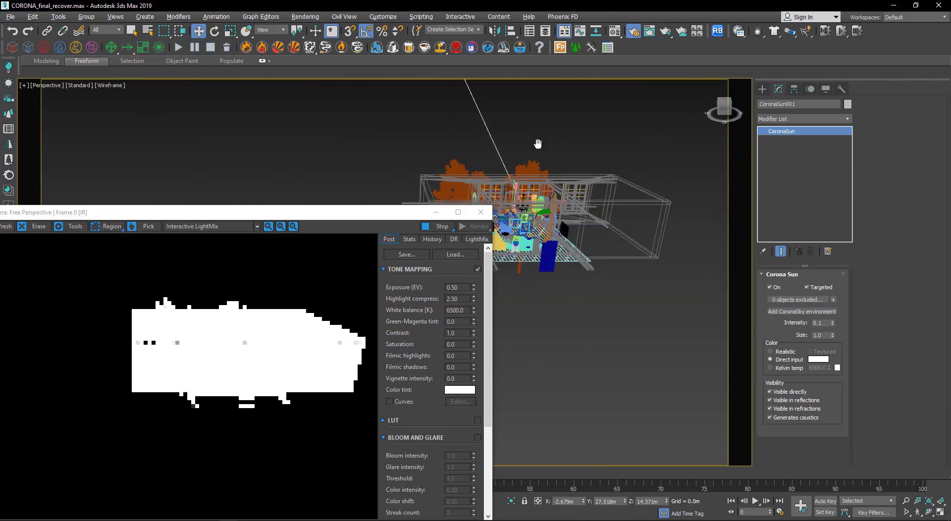
scroll(495, 183, "down", 2)
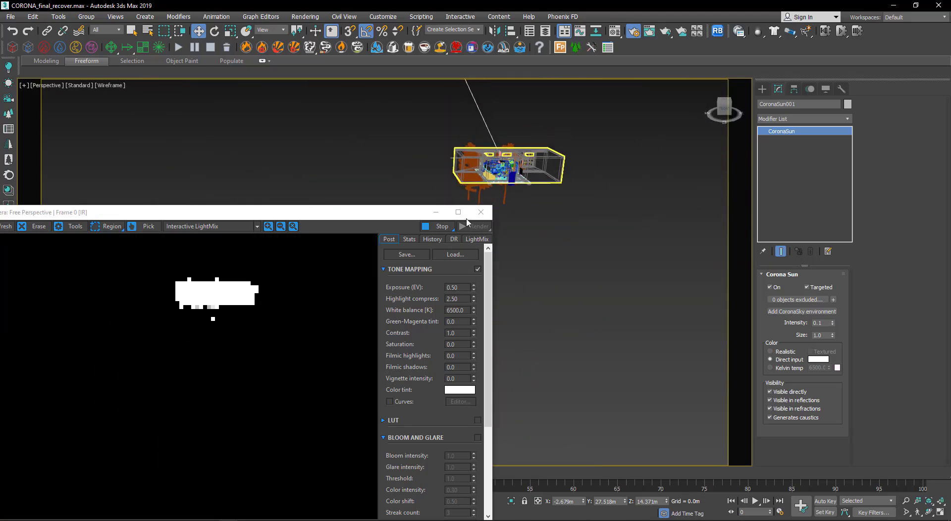
- Frame the Corona Sun and move it to a new spot beside the house
key("z")
left_click_drag(410, 202, 443, 157)
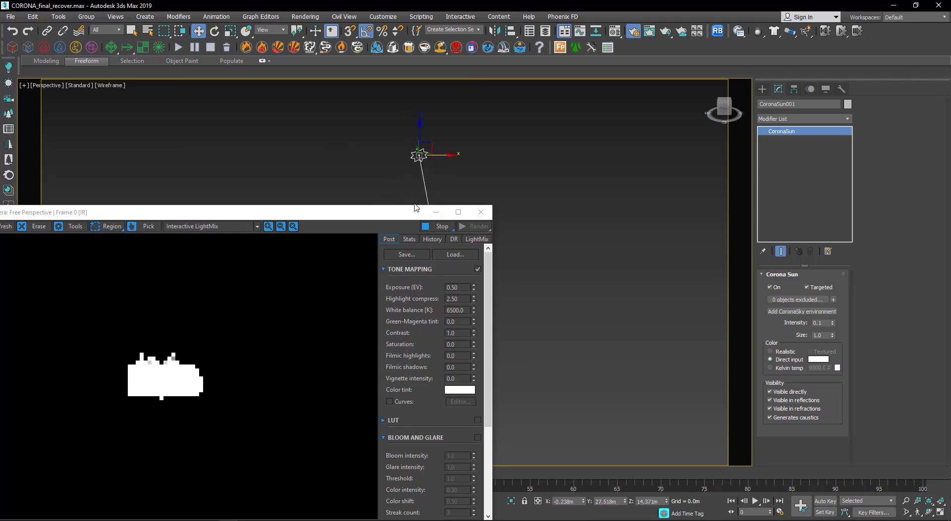
left_click_drag(414, 217, 494, 242)
mouse_move(407, 164)
middle_mouse_down("alt")
mouse_move(493, 183)
mouse_move(527, 179)
middle_mouse_up("alt")
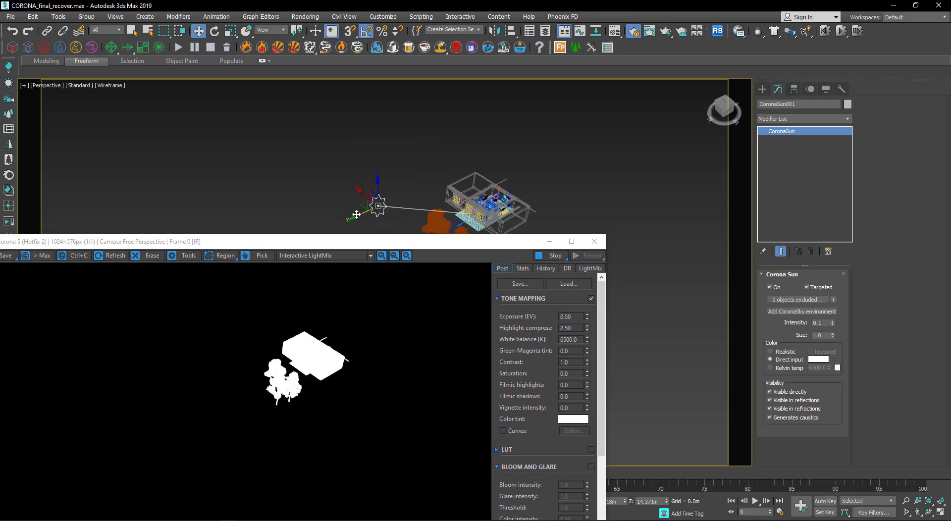
mouse_move(365, 224)
left_mouse_down()
mouse_move(409, 199)
mouse_move(402, 203)
left_mouse_up()
- Look through PhysCamera001 again, with the render window over the viewport
key("c")
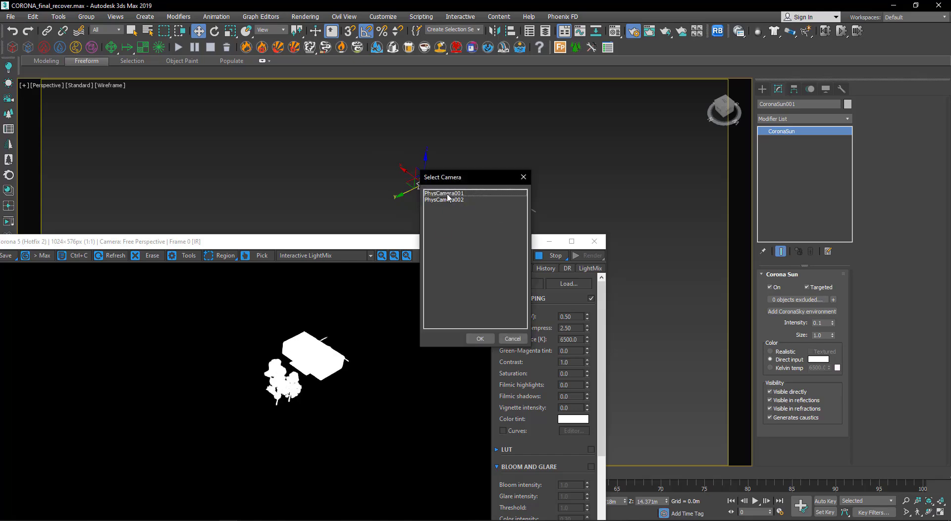
double_click(444, 193)
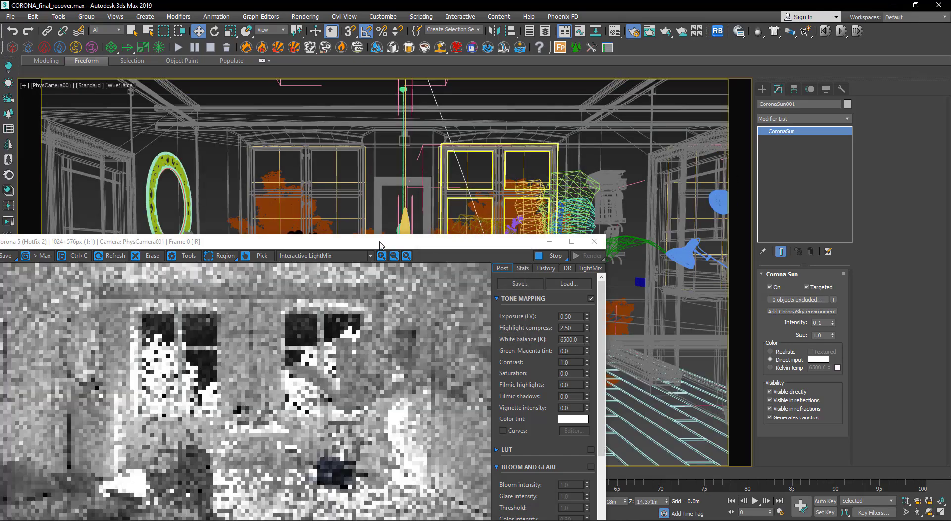
left_click_drag(386, 249, 466, 114)
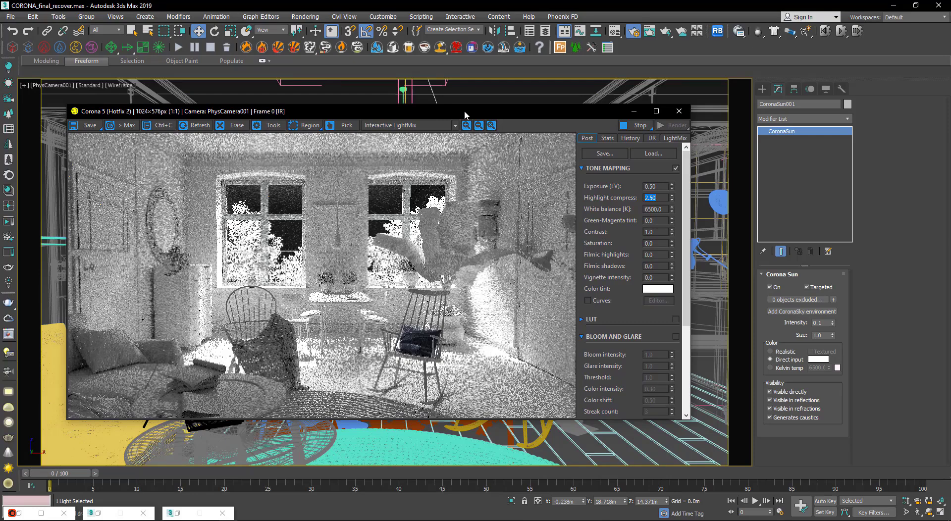
left_click_drag(465, 114, 449, 102)
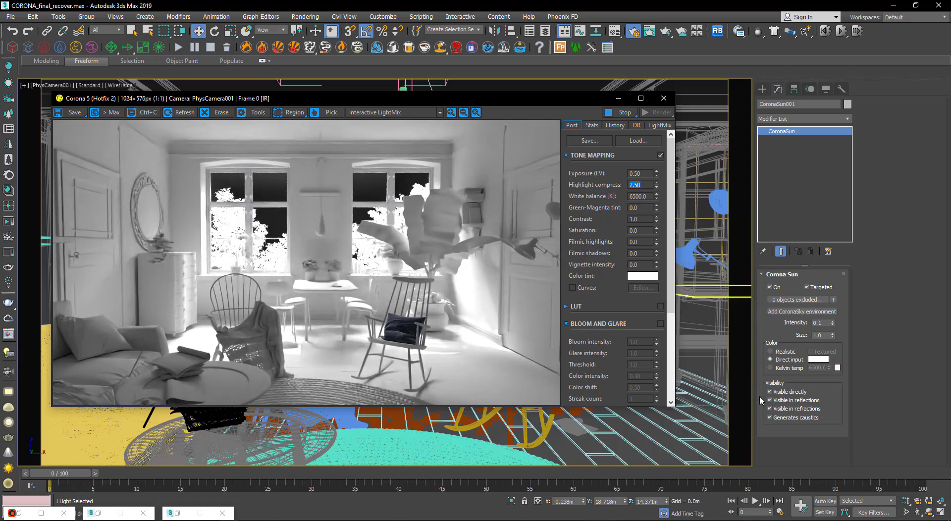
- Raise the Corona Sun size from 1.0 to 30.0
double_click(822, 335)
type("3")
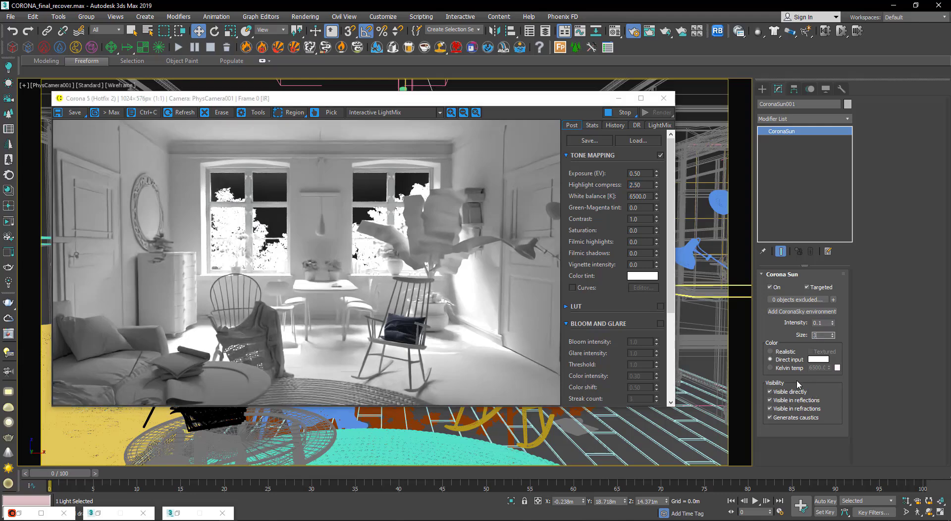
type("0.0")
key("Return")
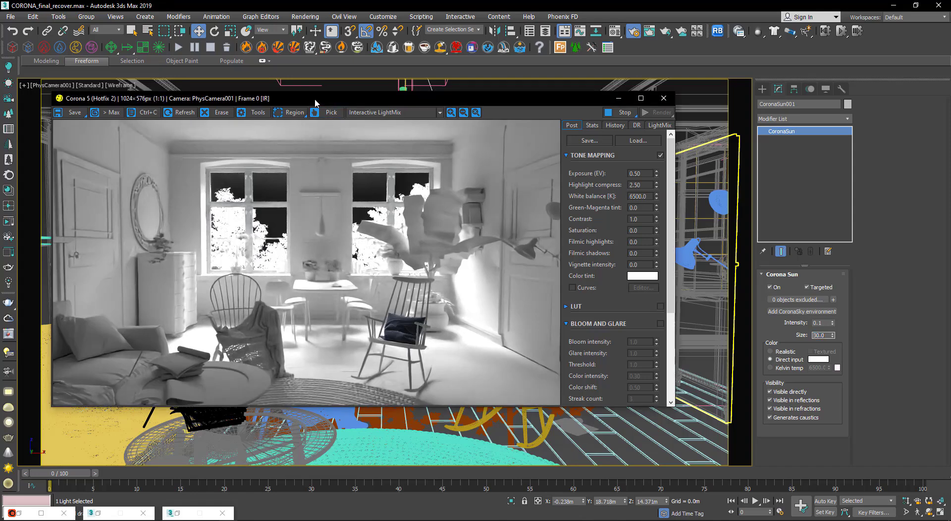
left_click_drag(315, 103, 405, 110)
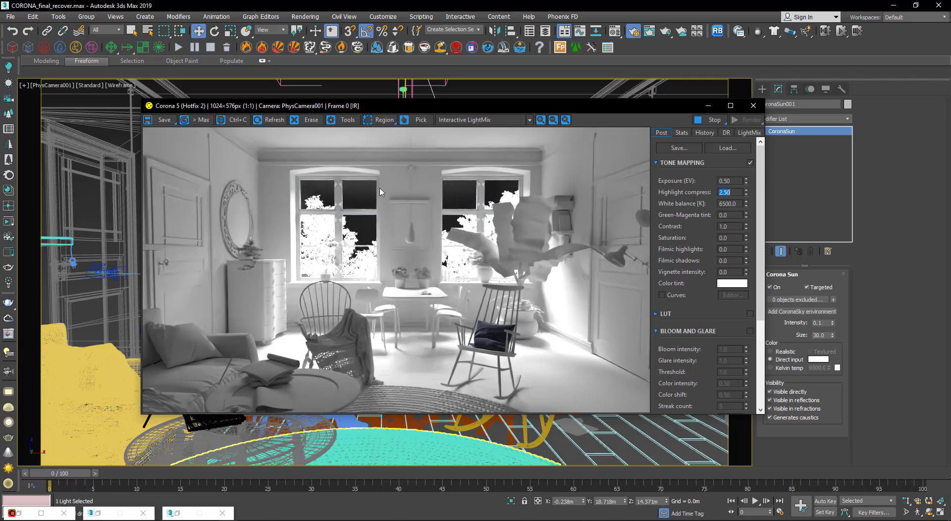
mouse_move(382, 106)
left_mouse_down()
mouse_move(524, 252)
mouse_move(640, 290)
left_mouse_up()
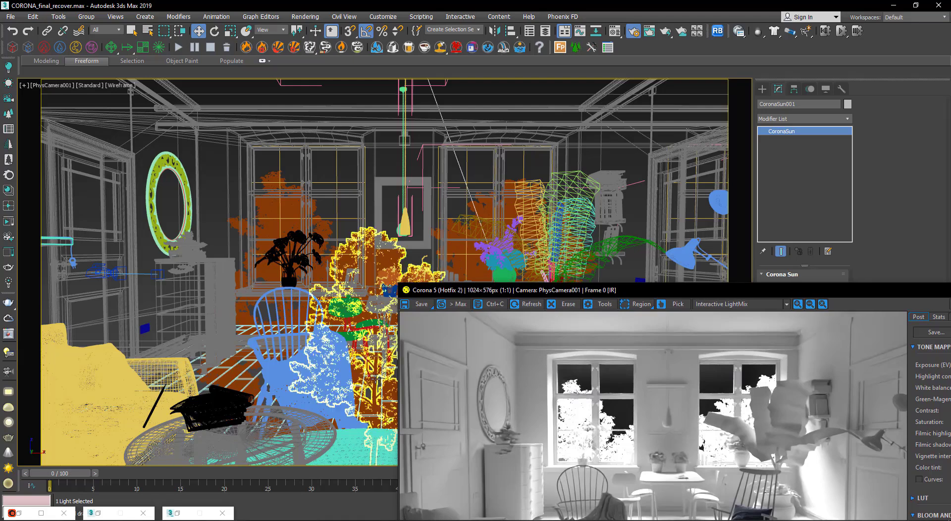
left_click_drag(558, 294, 499, 125)
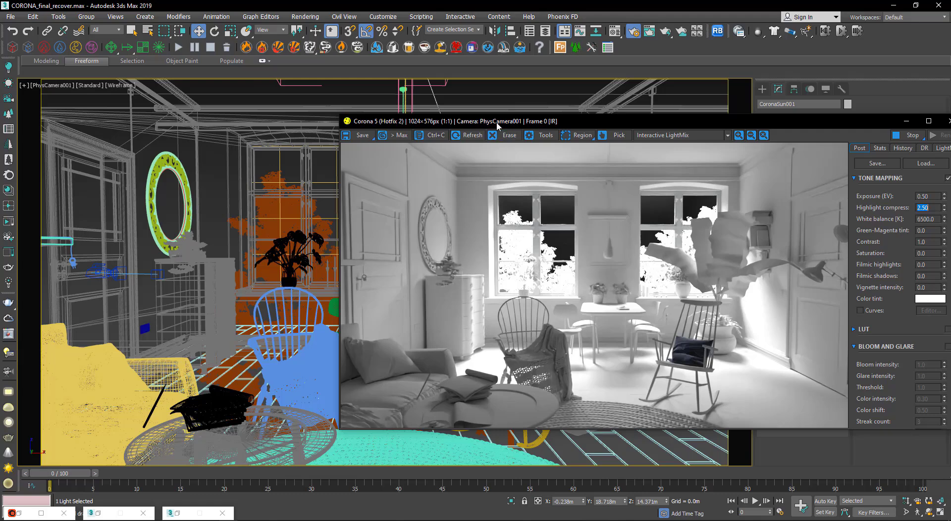
- Select a chair, then orbit and pan the free Perspective view toward the table, rug, lamp and birdcage
left_click_drag(498, 125, 591, 161)
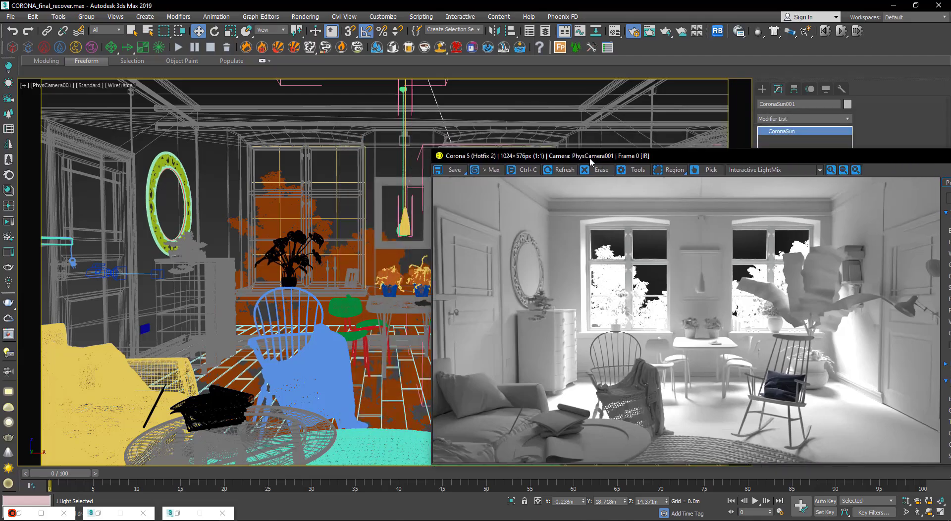
left_click(317, 367)
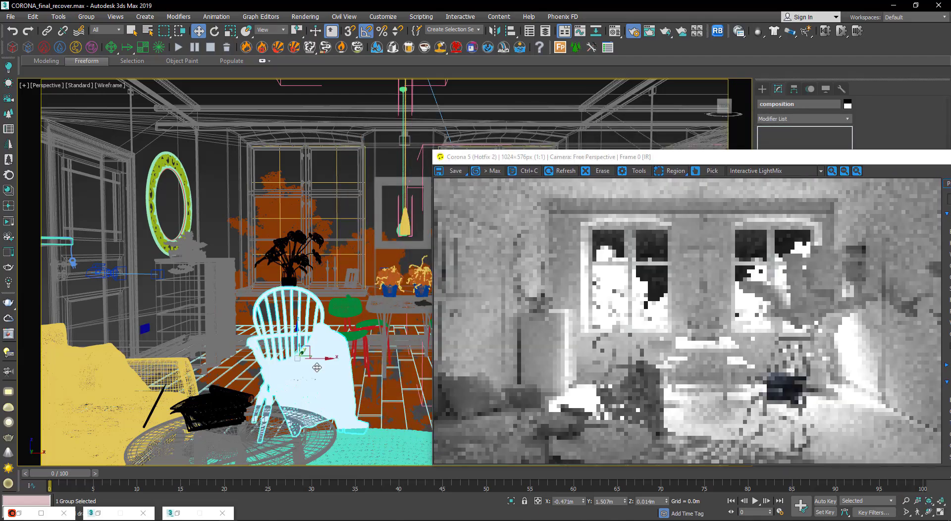
key("p")
mouse_move(312, 364)
middle_mouse_down("alt")
mouse_move(280, 364)
mouse_move(347, 322)
middle_mouse_up("alt")
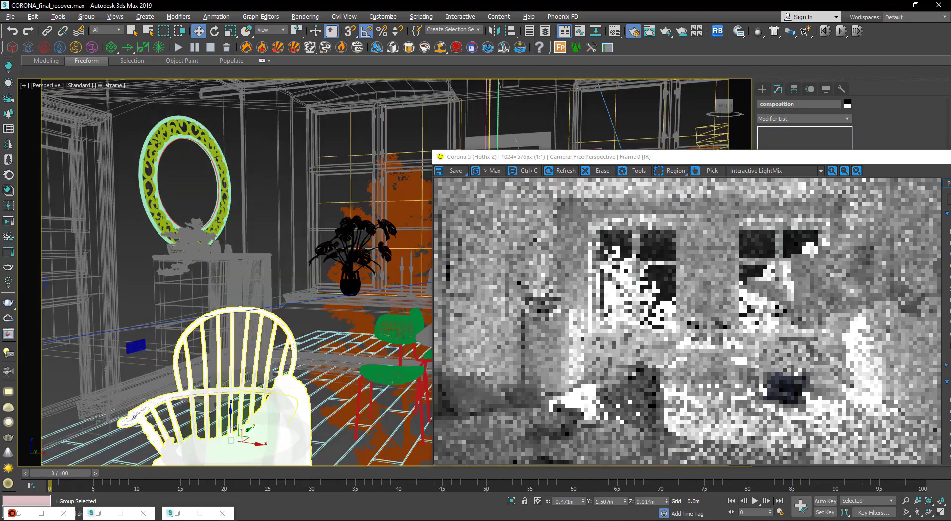
scroll(347, 322, "up", 5)
mouse_move(388, 283)
middle_mouse_down()
mouse_move(311, 327)
mouse_move(346, 336)
middle_mouse_up()
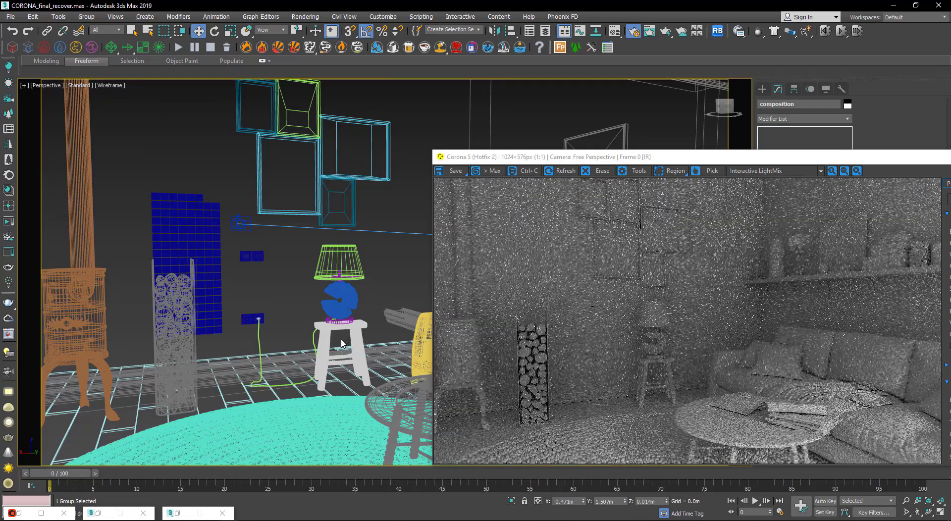
scroll(342, 343, "up", 2)
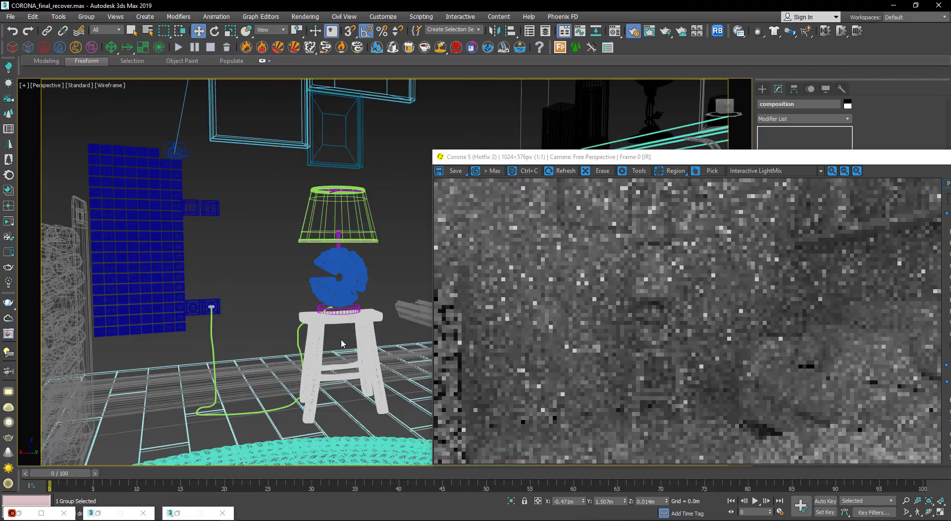
scroll(341, 344, "up", 3)
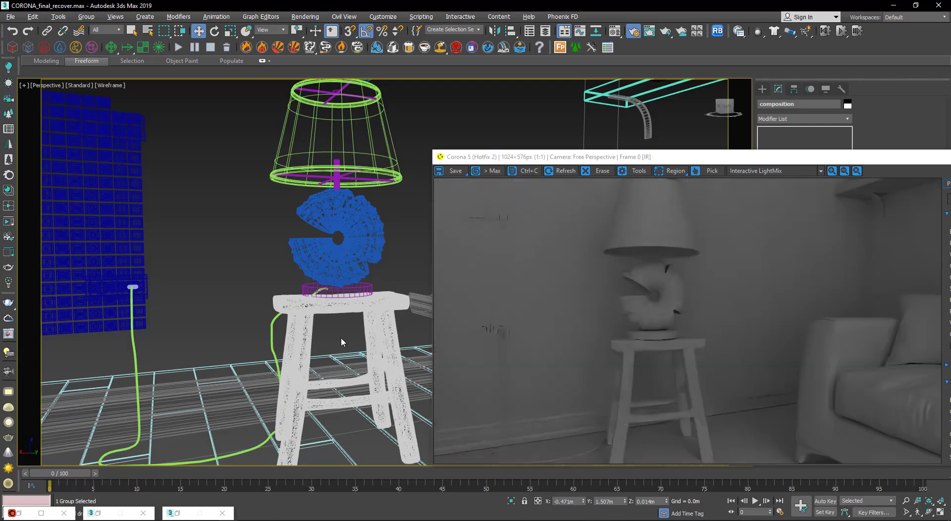
middle_click_drag(340, 340, 307, 340, "alt")
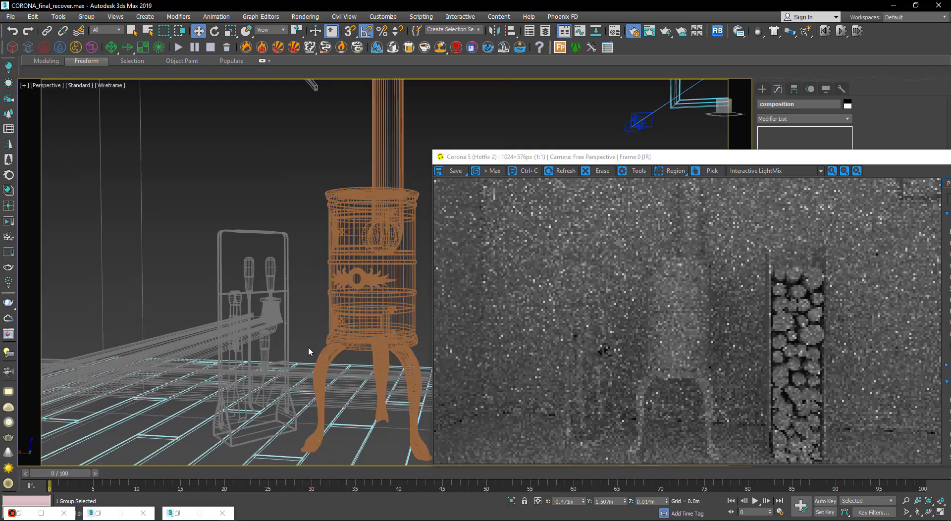
- Move the render window to reveal its tone-mapping panel and pan the view through the room
left_click_drag(702, 156, 611, 100)
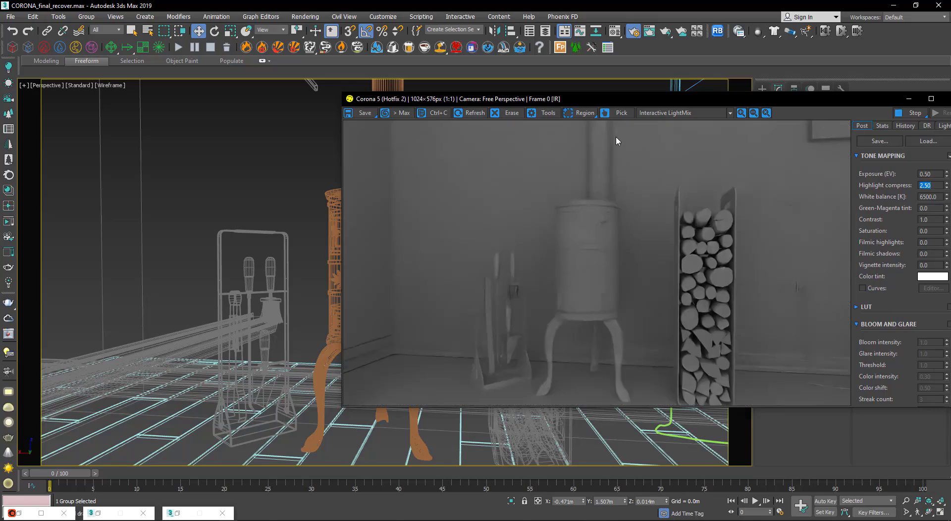
scroll(248, 297, "up", 4)
scroll(199, 273, "up", 3)
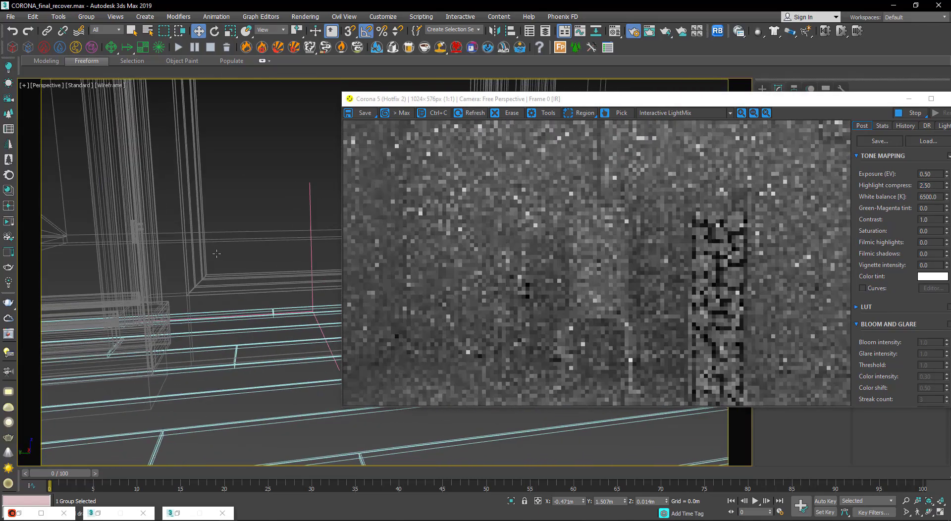
scroll(154, 253, "up", 3)
middle_click_drag(154, 253, 128, 286)
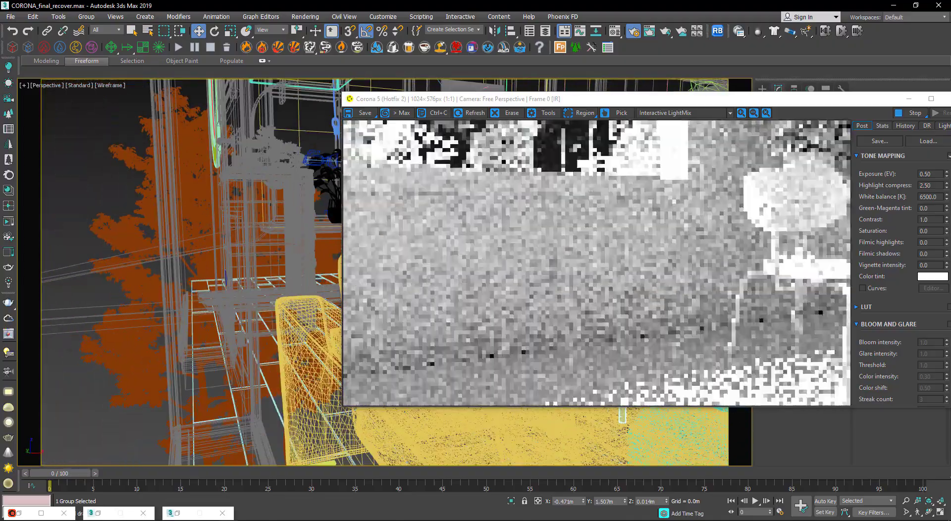
scroll(208, 297, "down", 3)
scroll(293, 309, "down", 3)
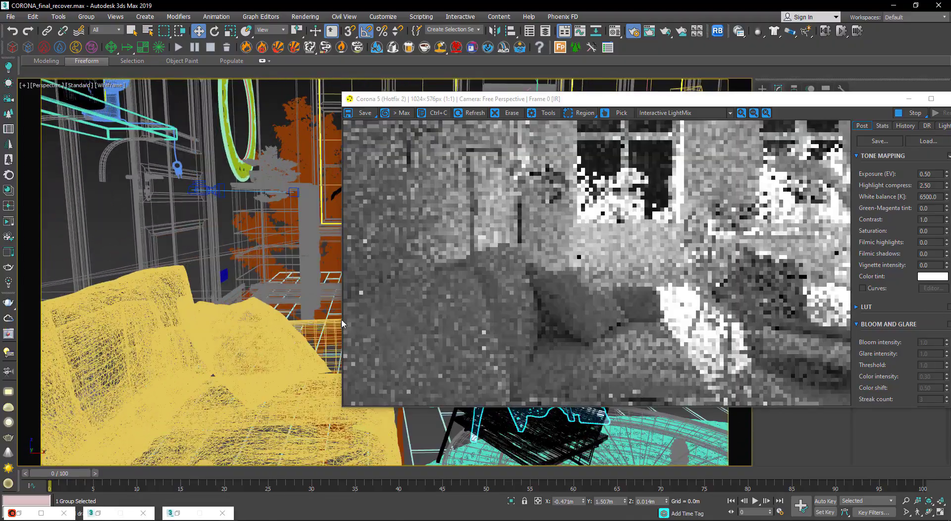
scroll(293, 309, "up", 3)
scroll(293, 309, "up", 3)
- Render from PhysCamera001 again and reopen the Material Editor on the CoronaSky map
key("c")
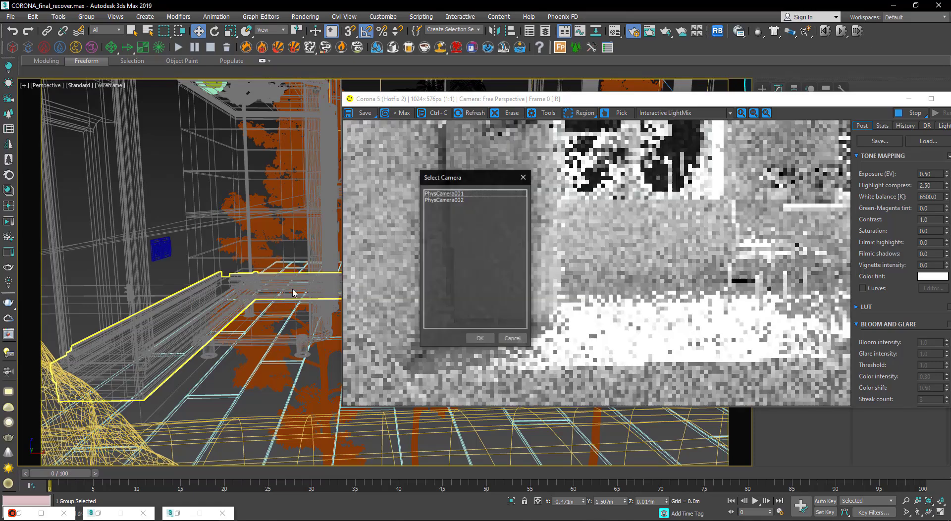
double_click(441, 195)
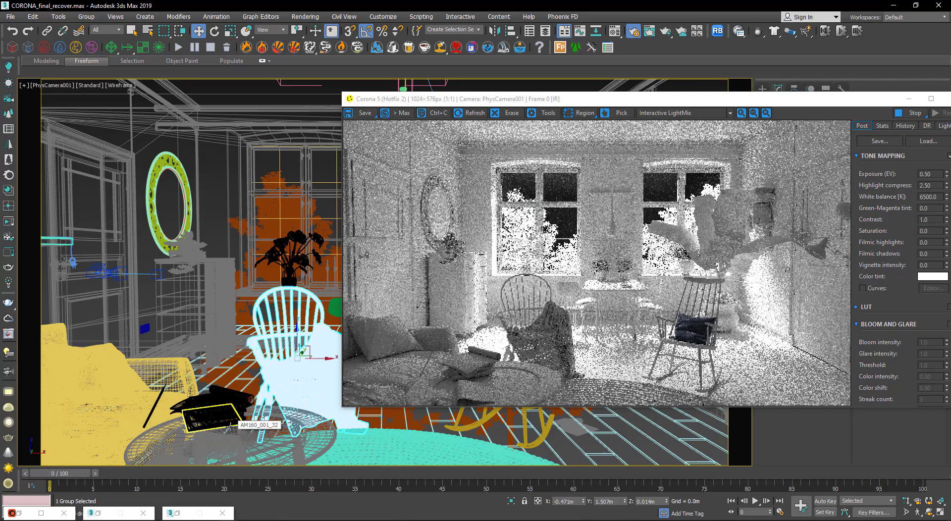
key("m")
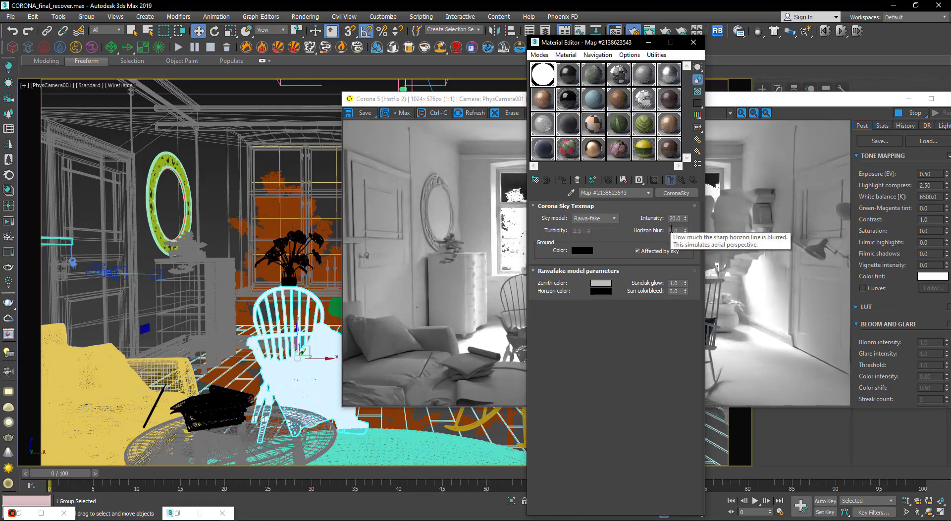
- Set the CoronaSky intensity to 1.0 and the sundisk glow to 0
double_click(677, 218)
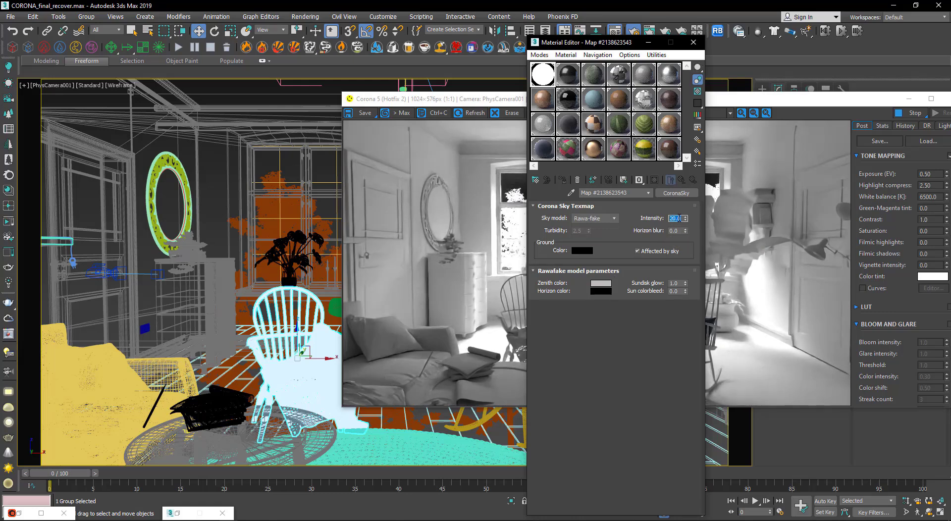
type("1")
key("Return")
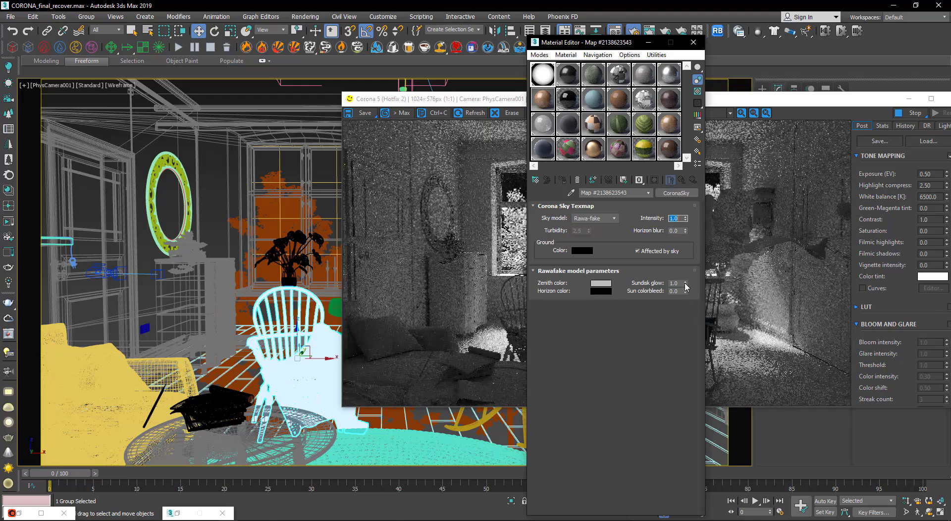
left_click_drag(685, 285, 693, 326)
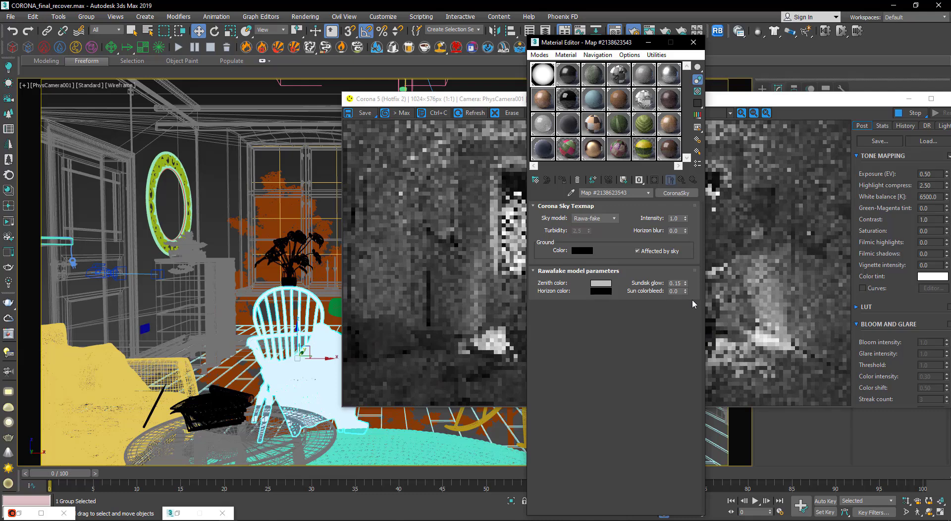
mouse_move(685, 284)
left_mouse_down()
mouse_move(686, 296)
mouse_move(685, 277)
left_mouse_up()
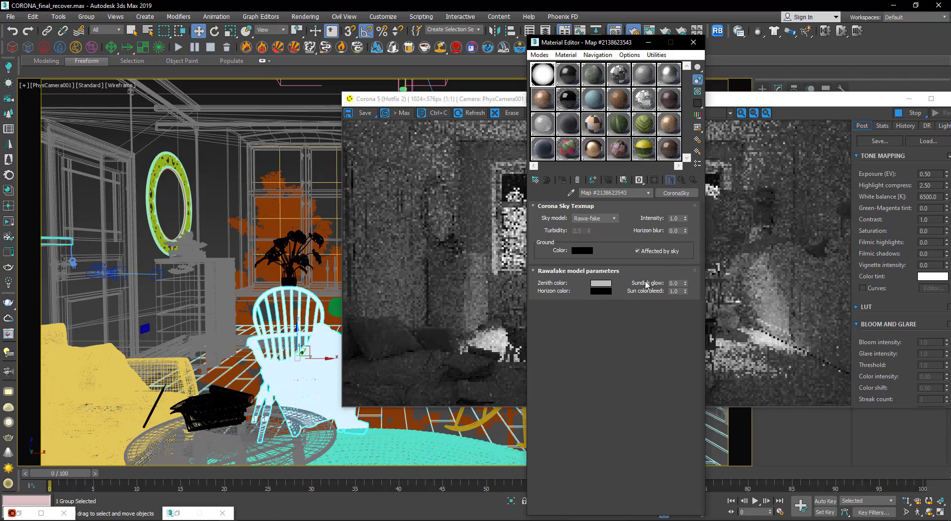
- Make the sky's horizon colour light grey and its zenith colour fully black
left_click(603, 292)
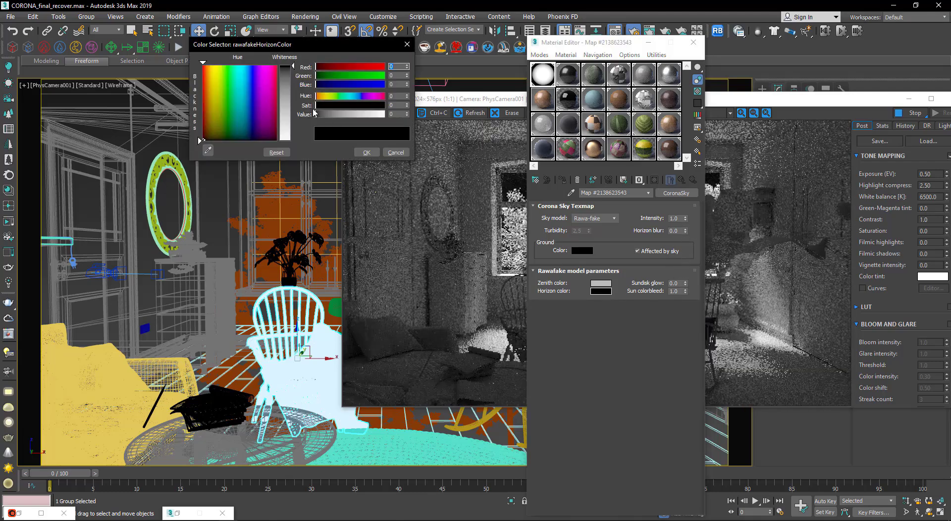
left_click_drag(316, 115, 370, 118)
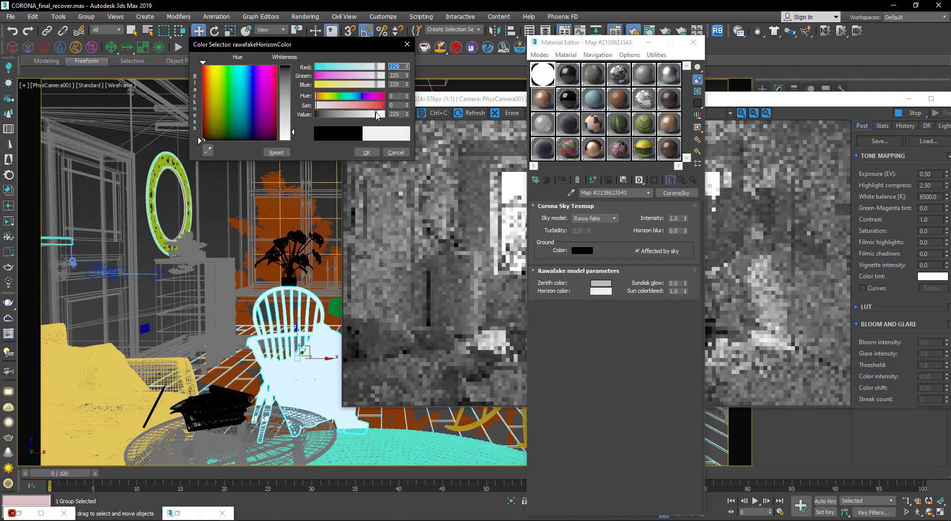
left_click(368, 153)
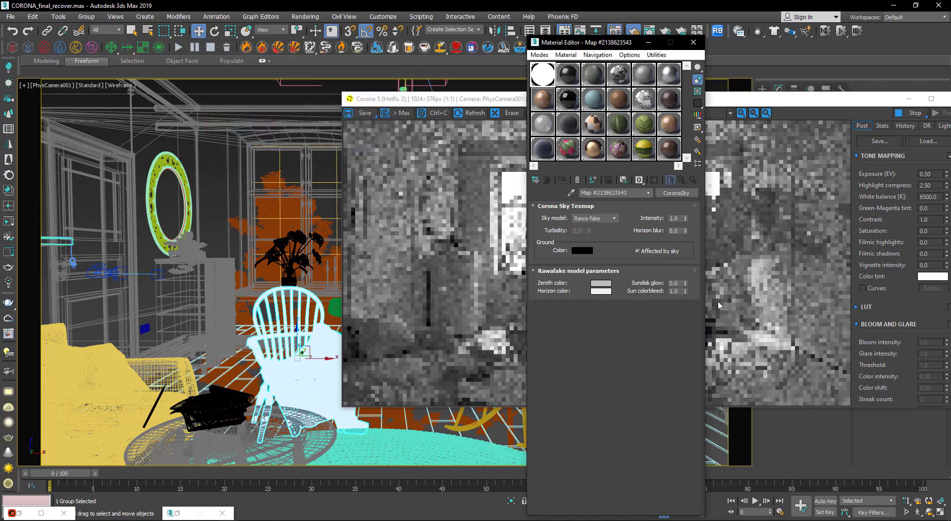
left_click(597, 283)
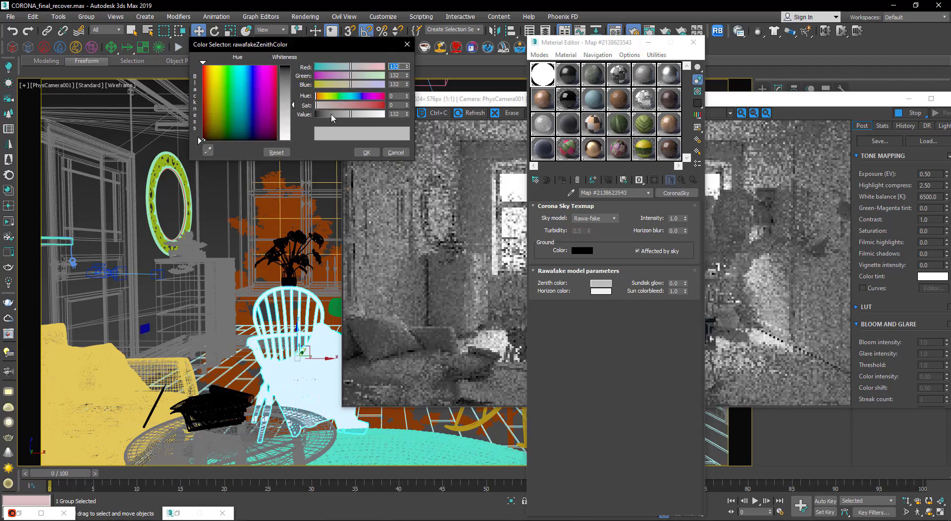
left_click_drag(333, 115, 320, 119)
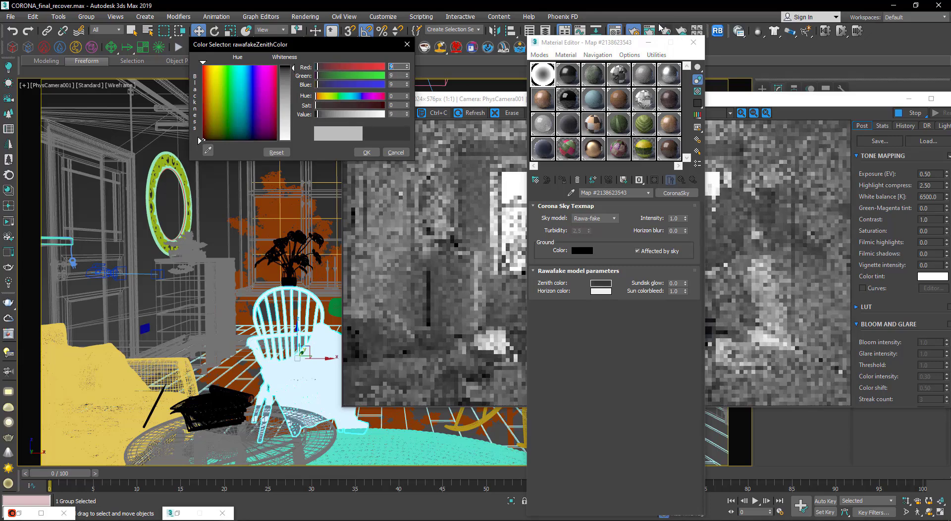
left_click_drag(607, 45, 872, 85)
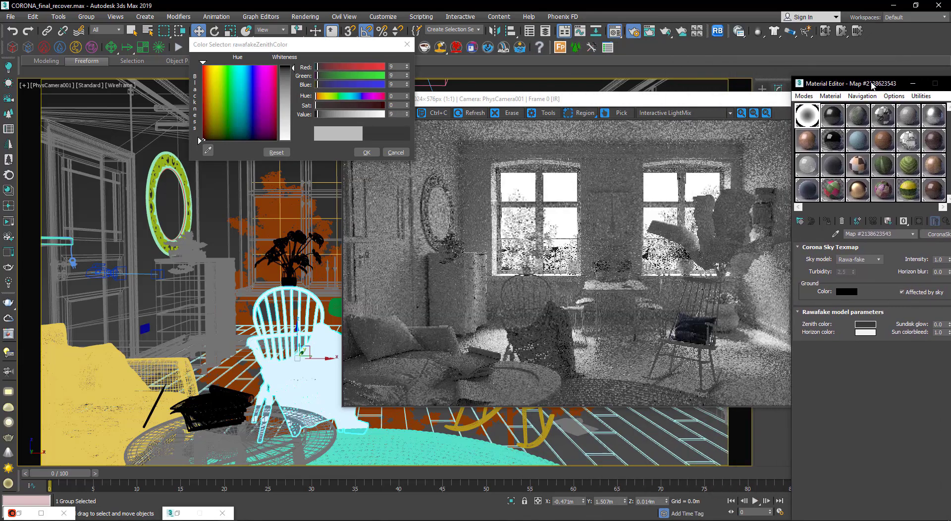
left_click_drag(320, 115, 315, 115)
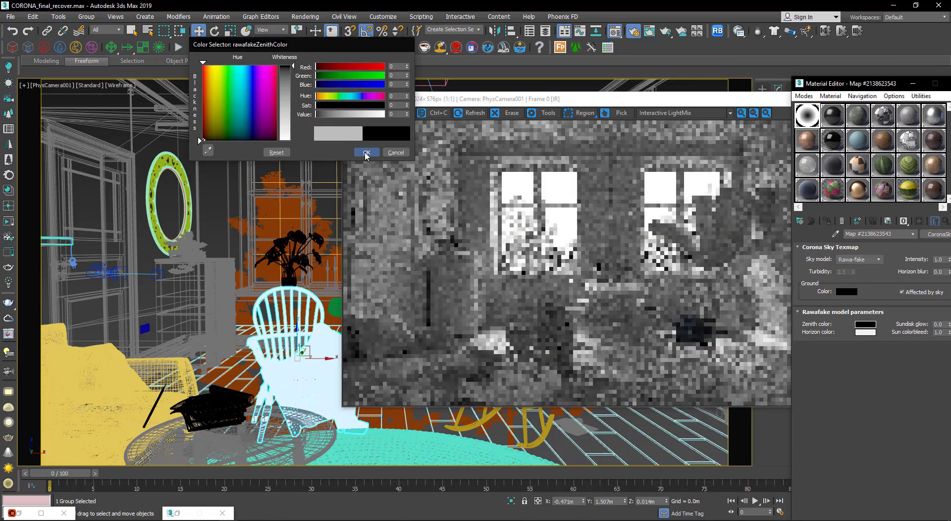
left_click(367, 153)
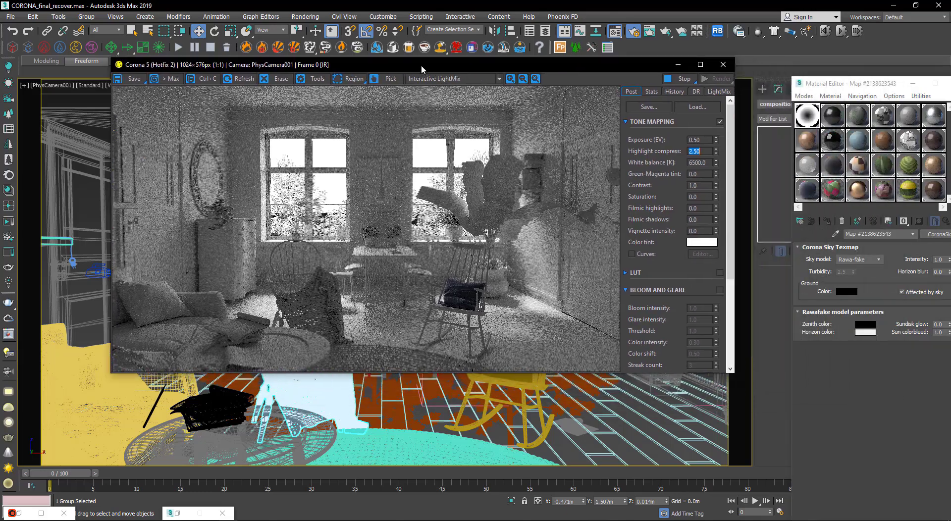
- Place the render beside the sky settings and compare sundisk glow 1.0 against 0
left_click_drag(667, 103, 392, 80)
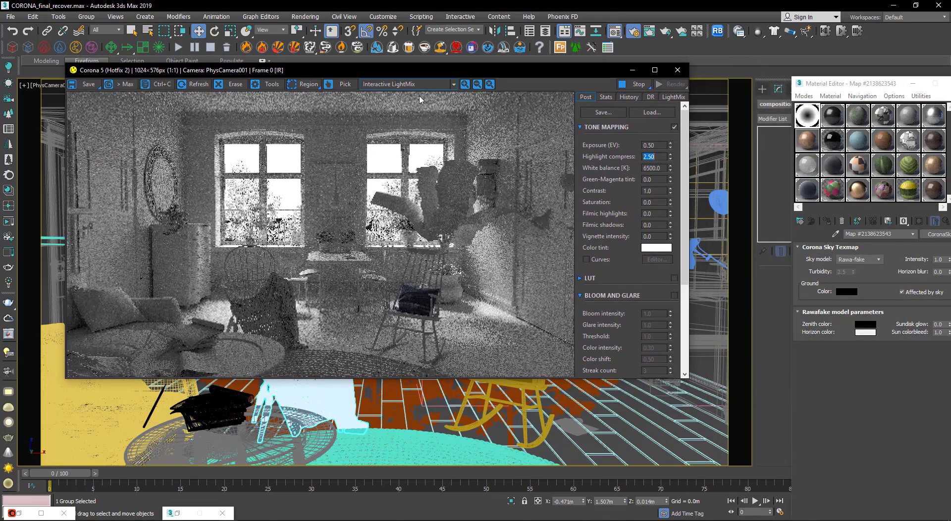
left_click_drag(829, 85, 690, 76)
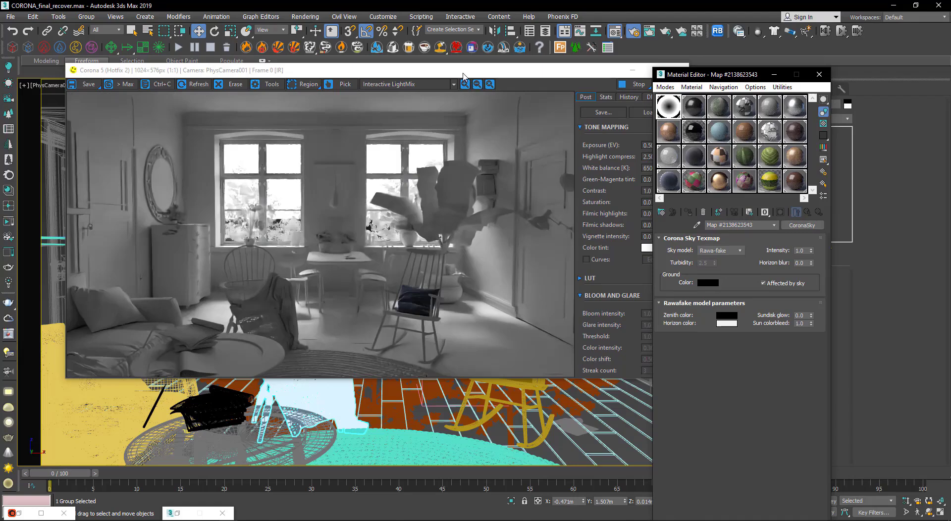
left_click_drag(463, 77, 429, 80)
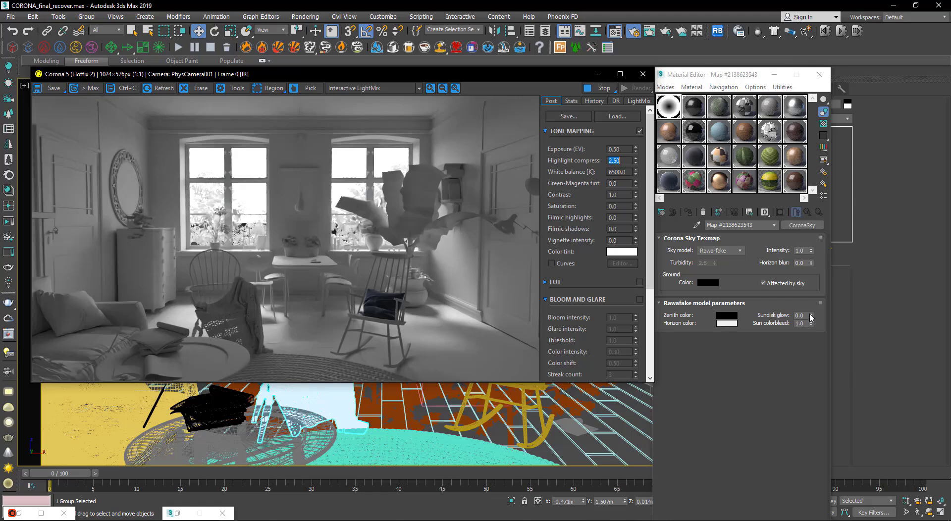
left_click_drag(811, 318, 811, 247)
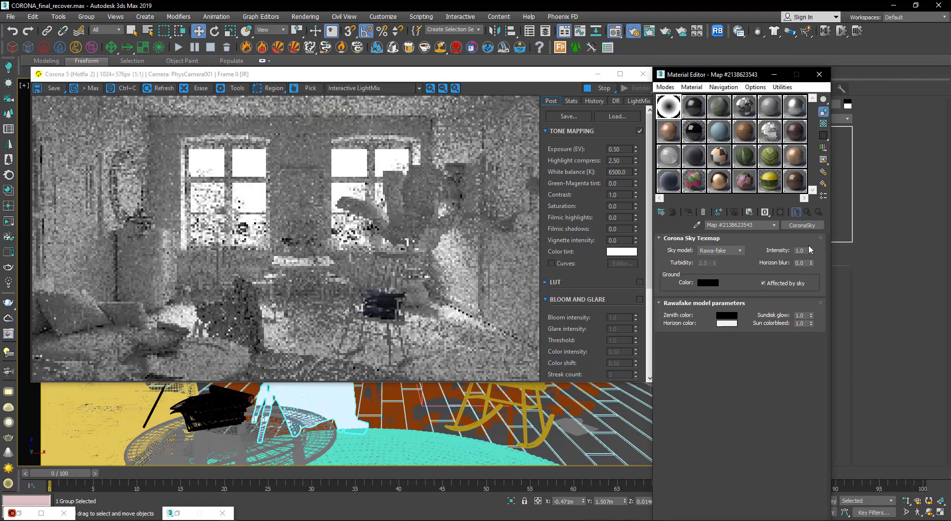
left_click_drag(812, 318, 812, 387)
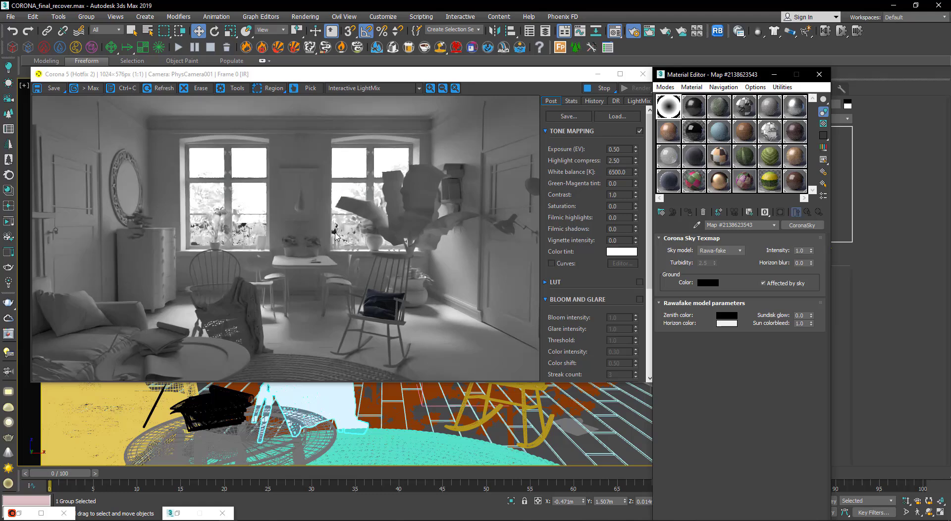
- Zoom into the render's window area, then stop the interactive render
left_click(240, 229)
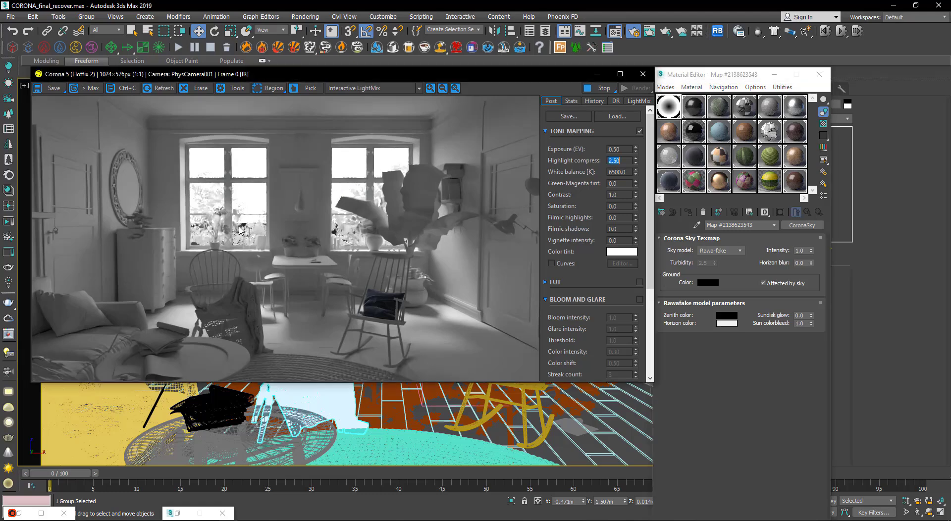
scroll(241, 227, "up", 2)
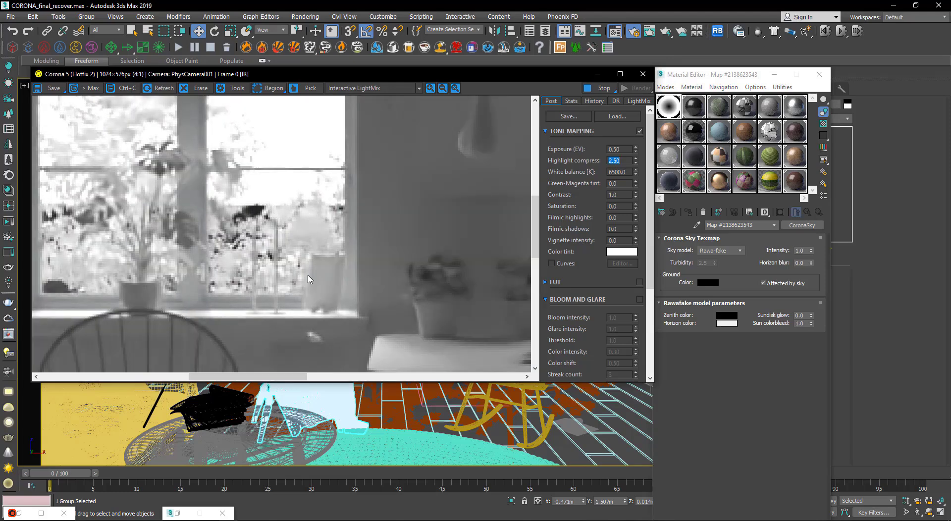
scroll(308, 277, "down", 1)
scroll(307, 277, "down", 1)
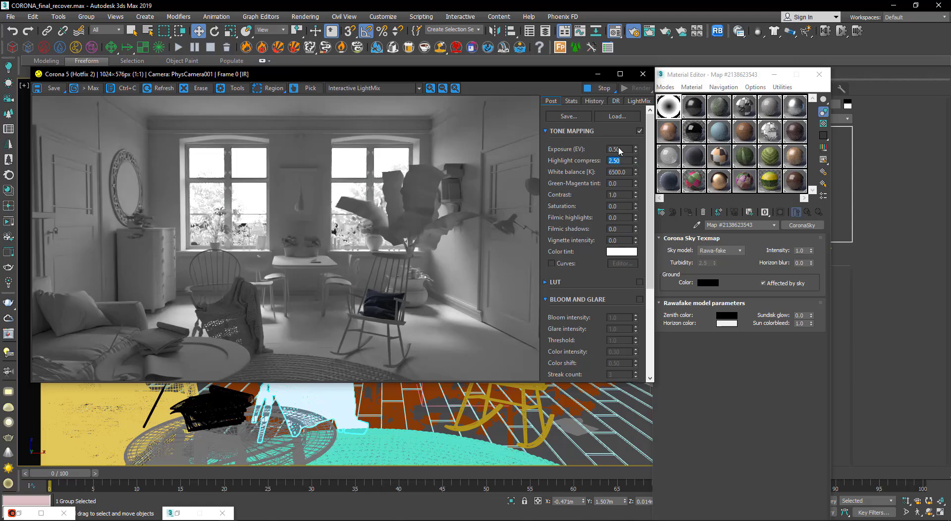
left_click(599, 88)
- Check the Interactive LightMix setup and restart the interactive render from PhysCamera001
left_click_drag(512, 79, 596, 116)
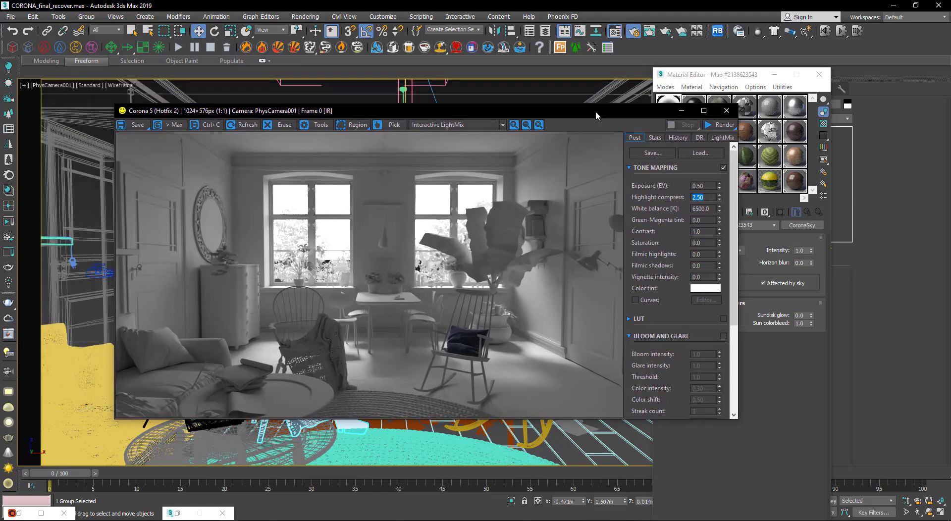
left_click(14, 288)
left_click(176, 387)
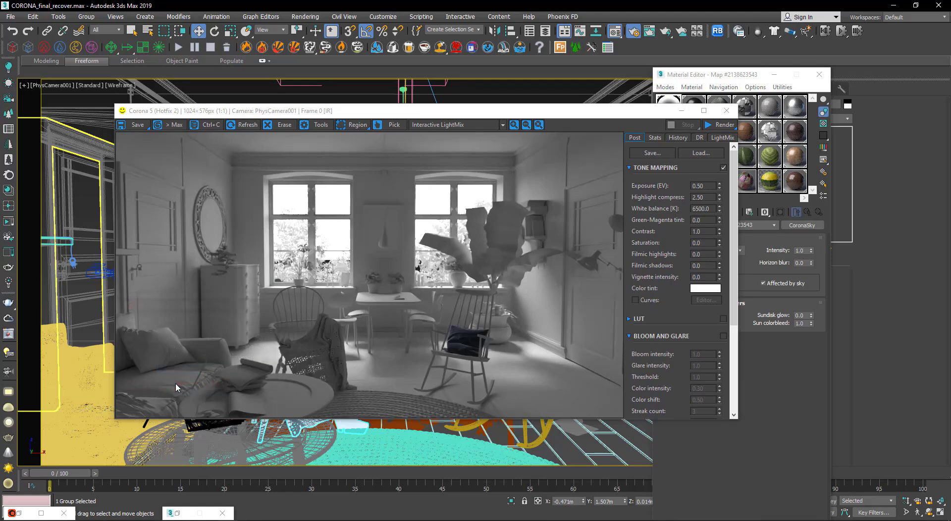
left_click_drag(496, 111, 434, 111)
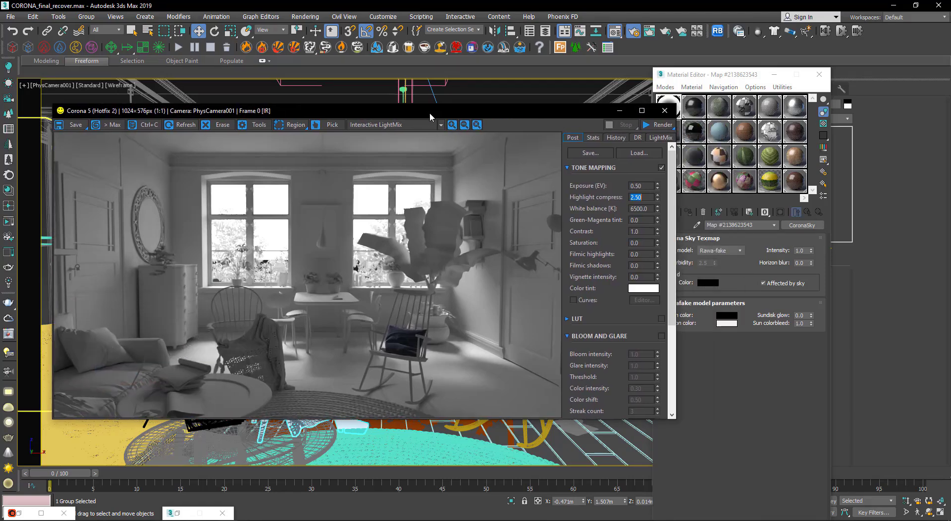
left_click(665, 140)
key("Return")
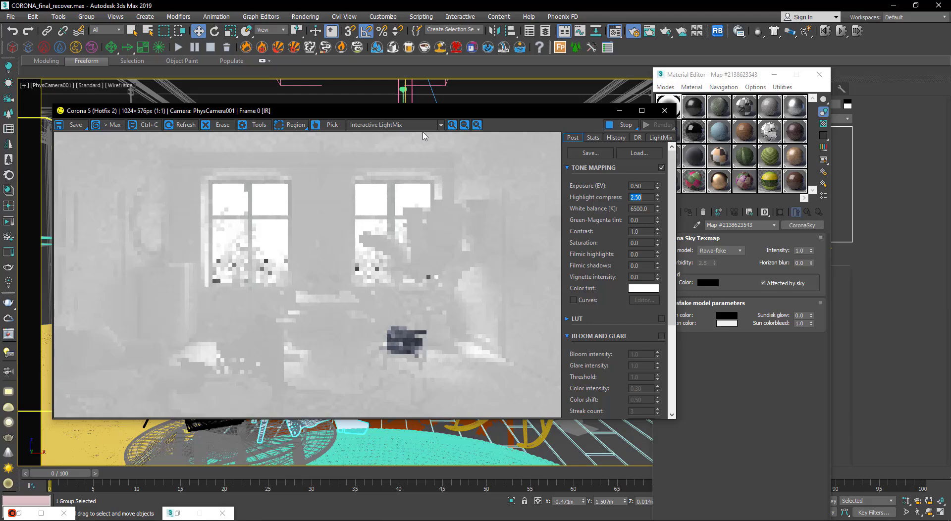
- In LightMix, switch off Rest, VRayLight270, CoronaLight035 and Capsule001, and start raising the environment
left_click(663, 138)
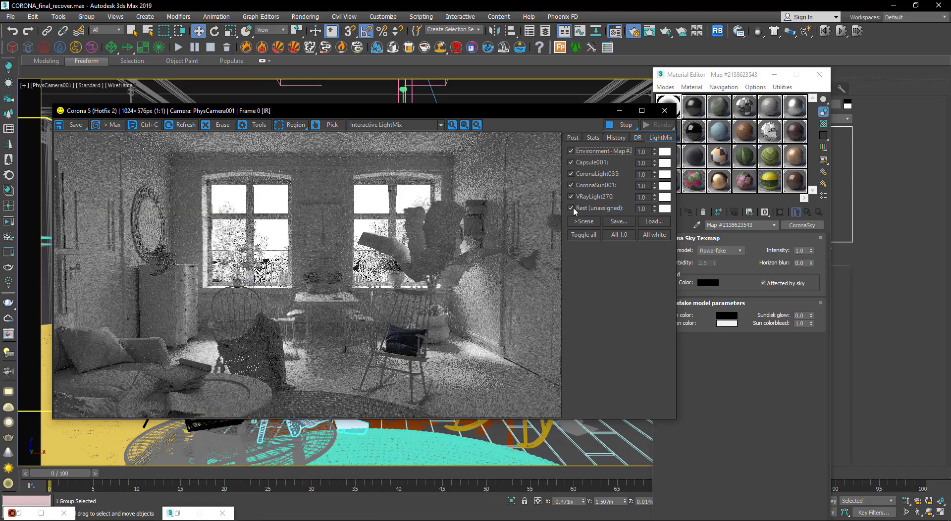
left_click(571, 208)
left_click(571, 197)
left_click(572, 185)
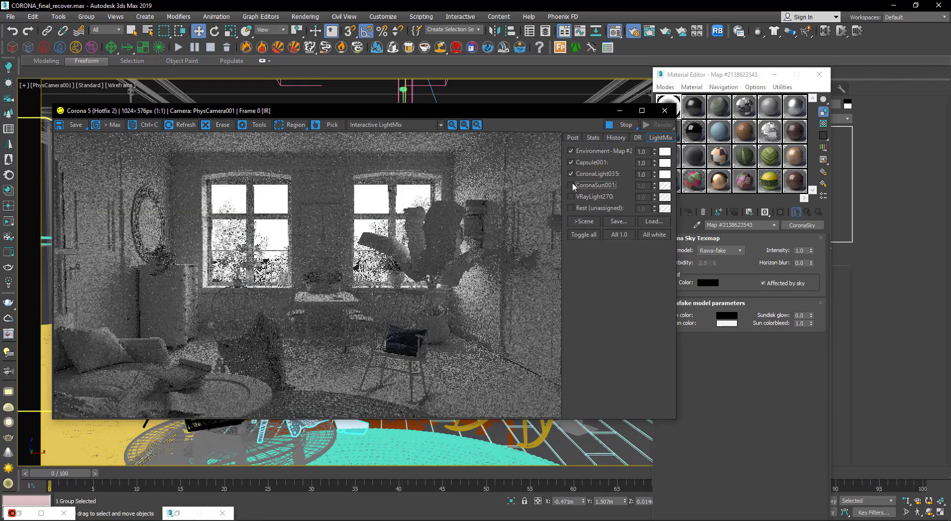
left_click(572, 185)
left_click(571, 174)
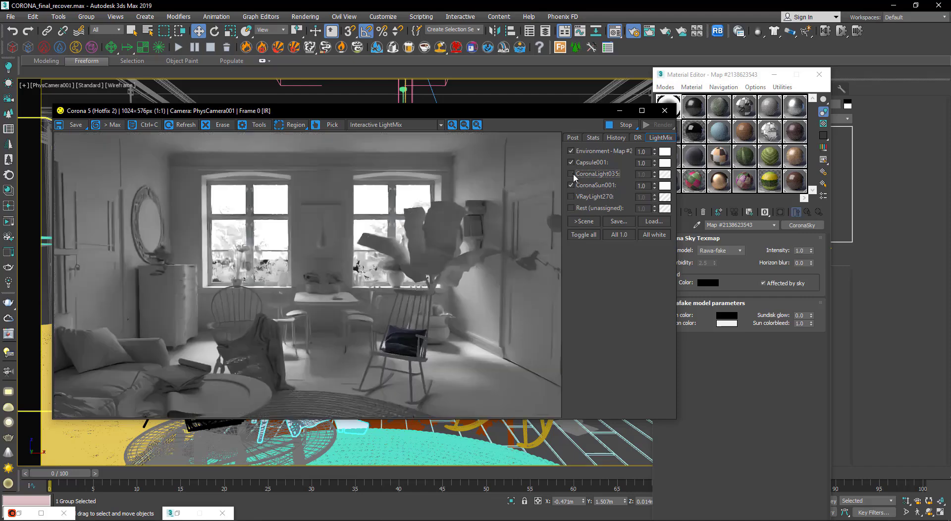
left_click(571, 163)
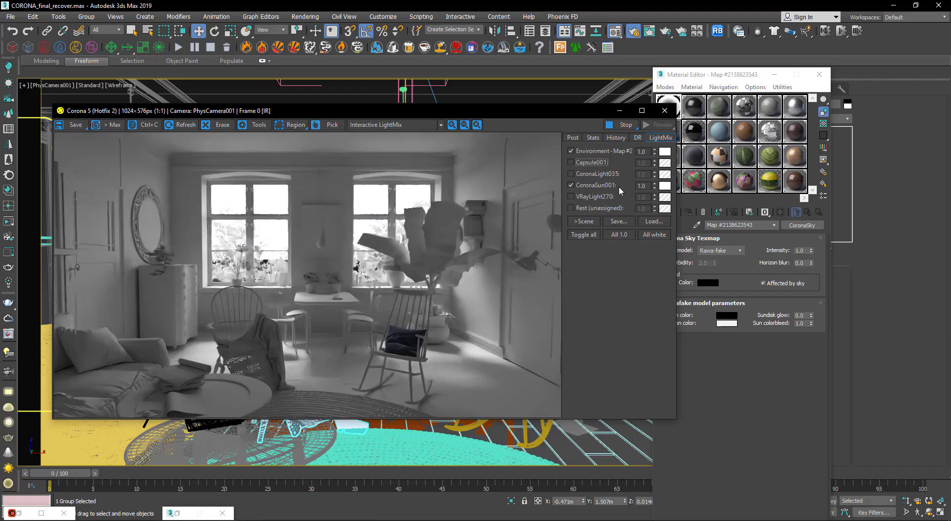
left_click_drag(549, 117, 501, 116)
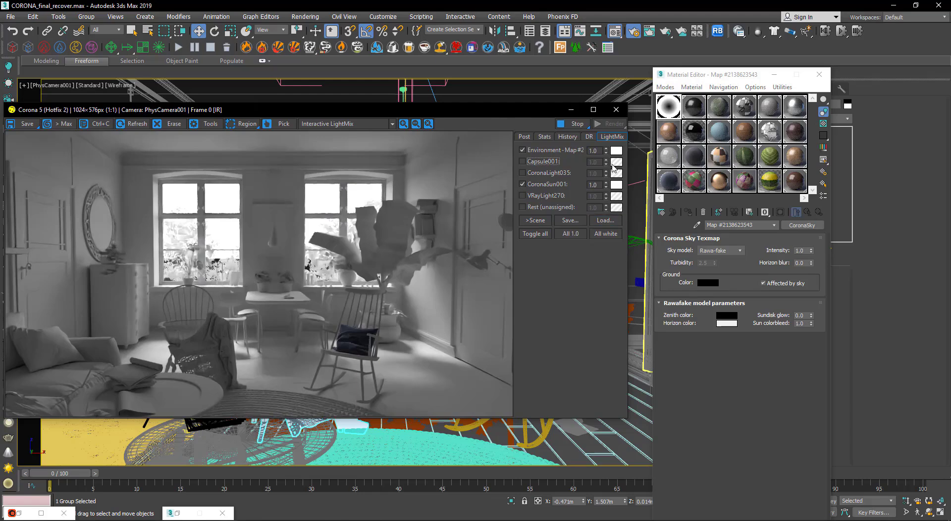
mouse_move(605, 150)
left_mouse_down()
mouse_move(600, 37)
mouse_move(597, 152)
left_mouse_up()
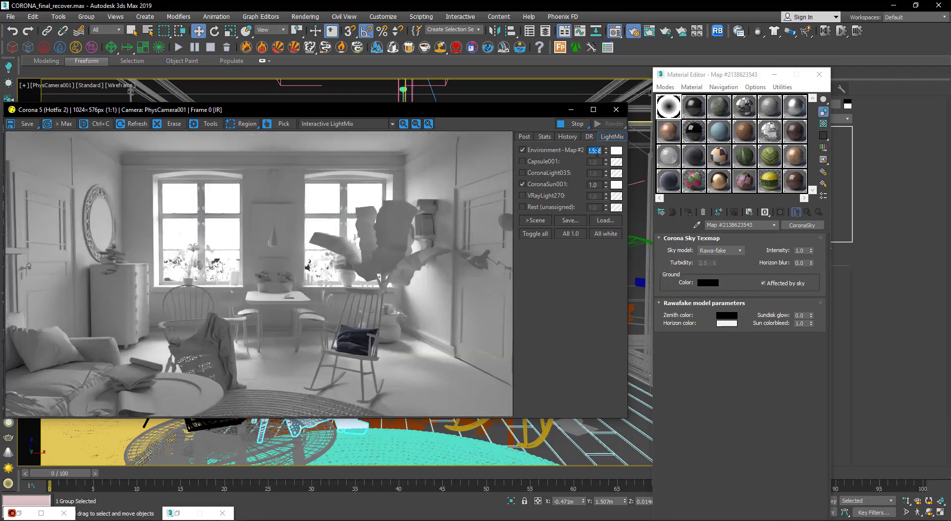
- Set the LightMix environment to 3.0 and step CoronaSun001 through 2.0 and 3.0 to 5.0
type("3")
key("Return")
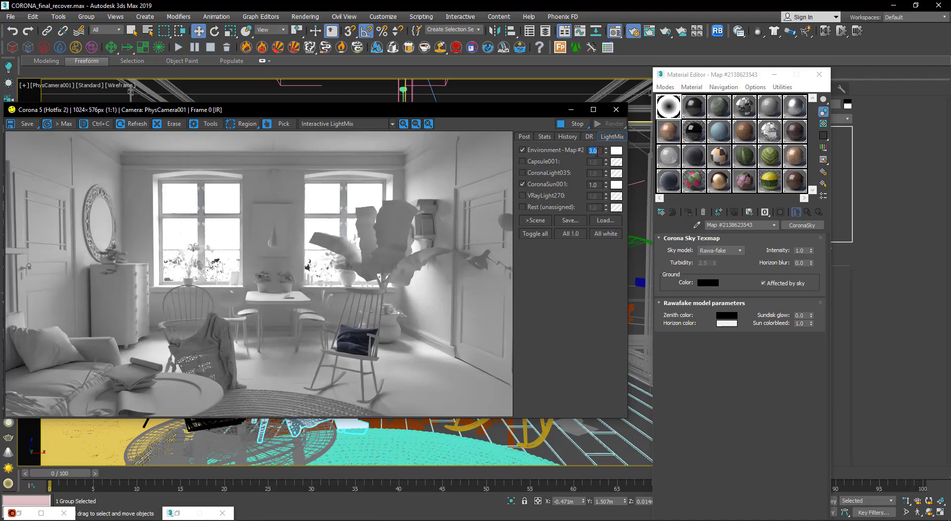
double_click(593, 186)
type("2")
key("Return")
type("3")
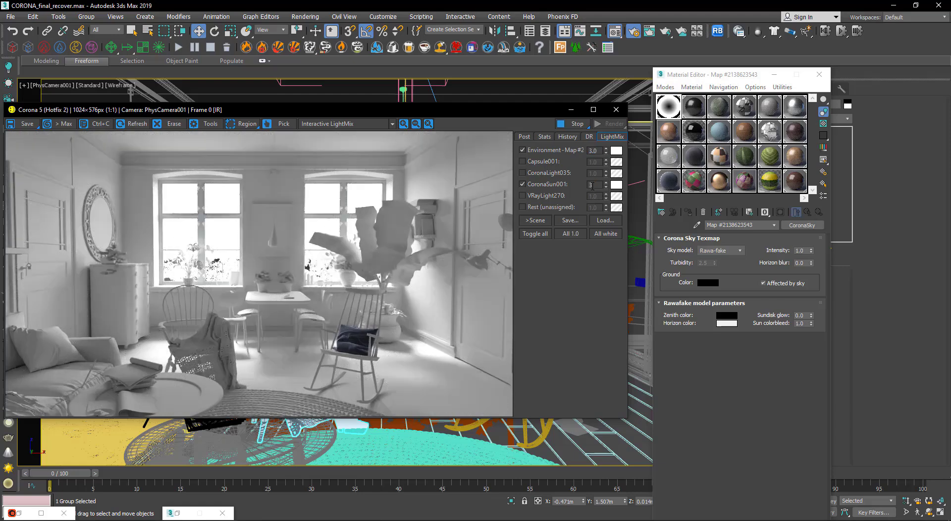
key("Return")
type("5")
key("Return")
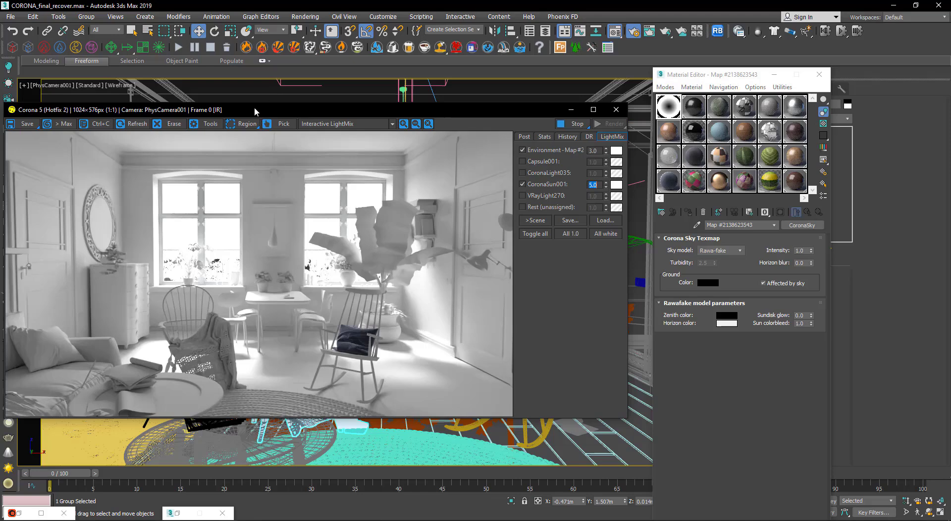
- Switch to a free Perspective view and orbit toward the birdcage stand
left_click_drag(255, 110, 311, 114)
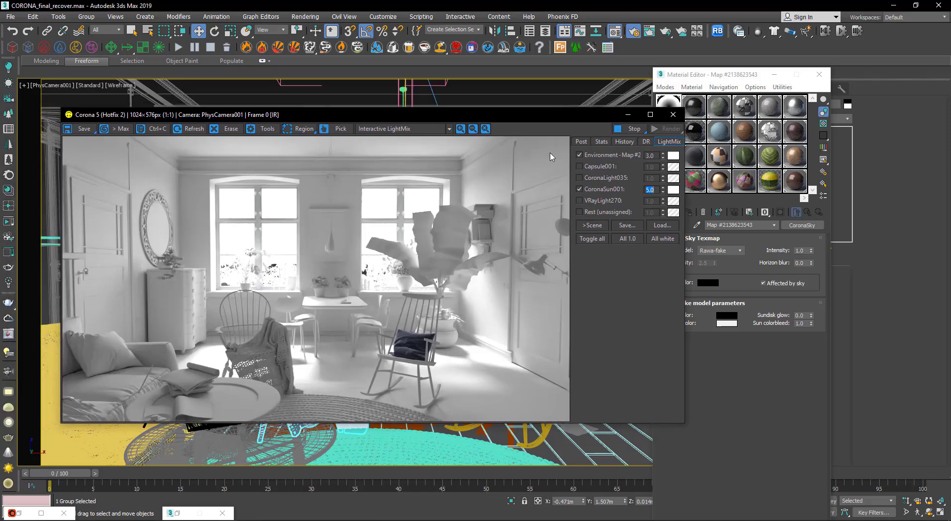
left_click_drag(392, 125, 604, 225)
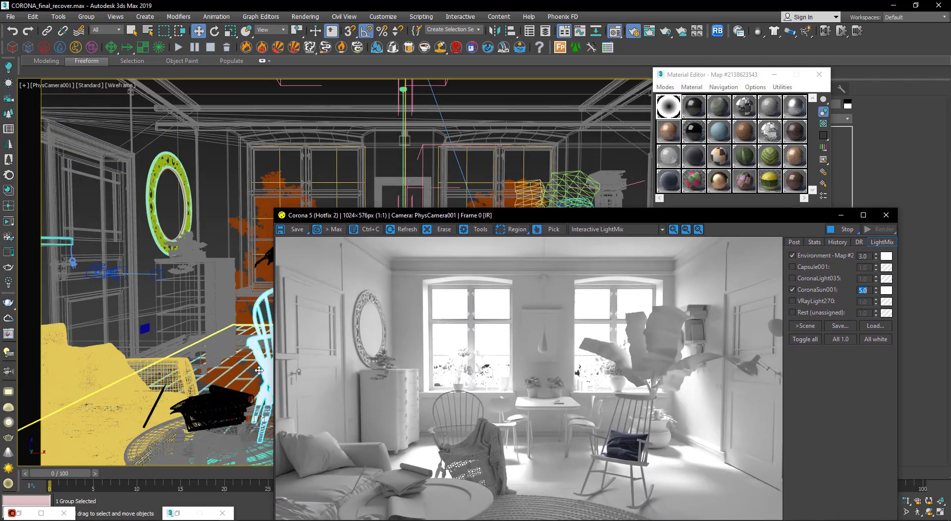
key("p")
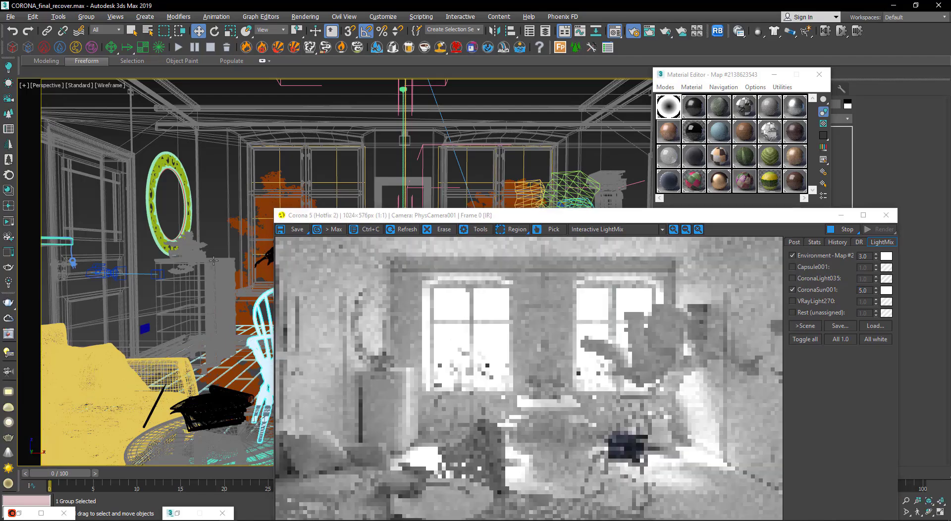
middle_click_drag(213, 261, 148, 278, "alt")
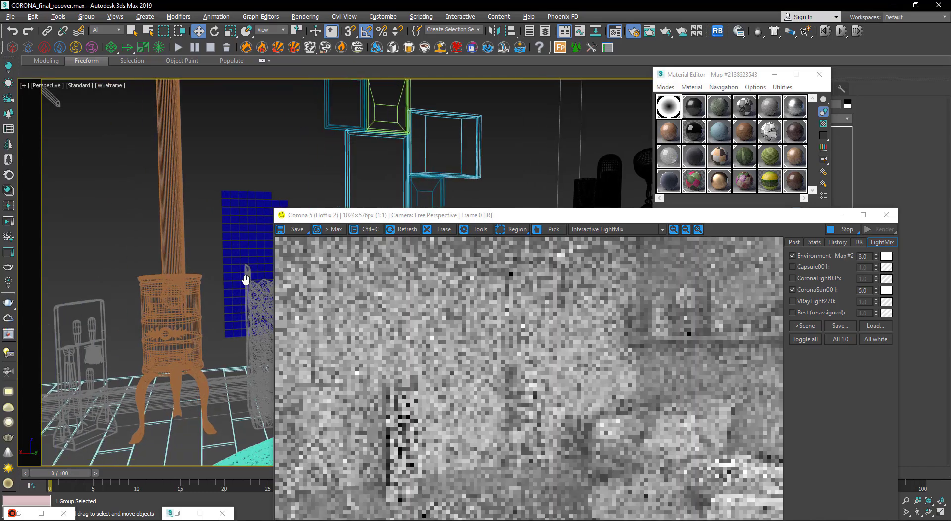
mouse_move(149, 278)
middle_mouse_down()
mouse_move(242, 280)
mouse_move(235, 276)
middle_mouse_up()
left_click_drag(545, 222, 613, 260)
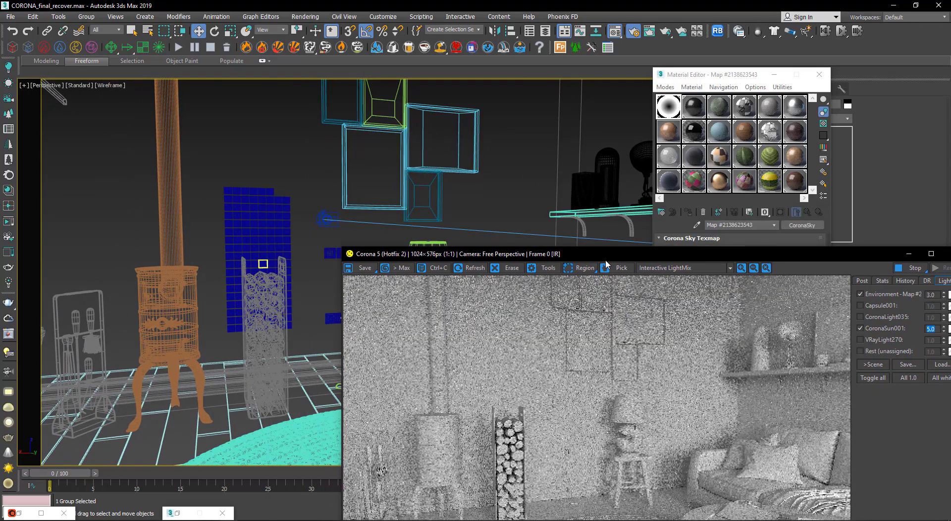
left_click_drag(579, 253, 691, 226)
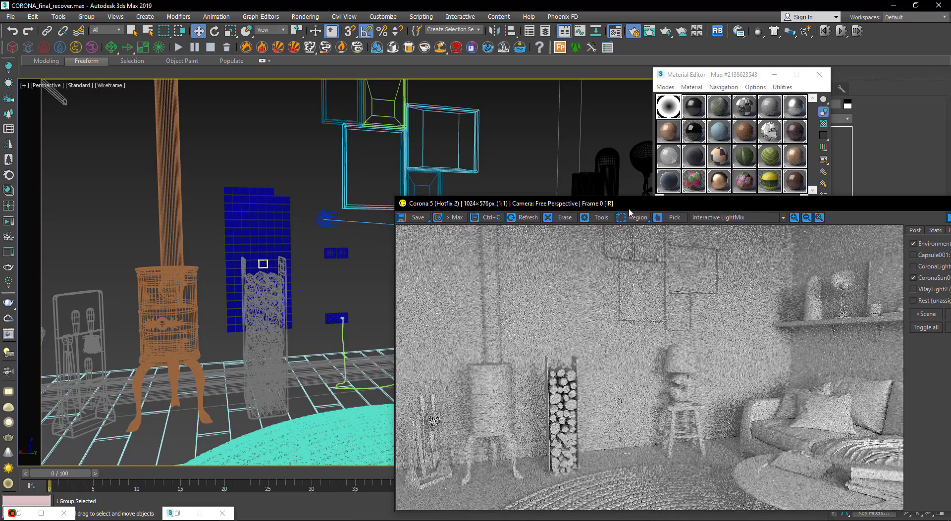
- Zoom in on the lamp and stool, with the render window beside the viewport
scroll(427, 292, "up", 4)
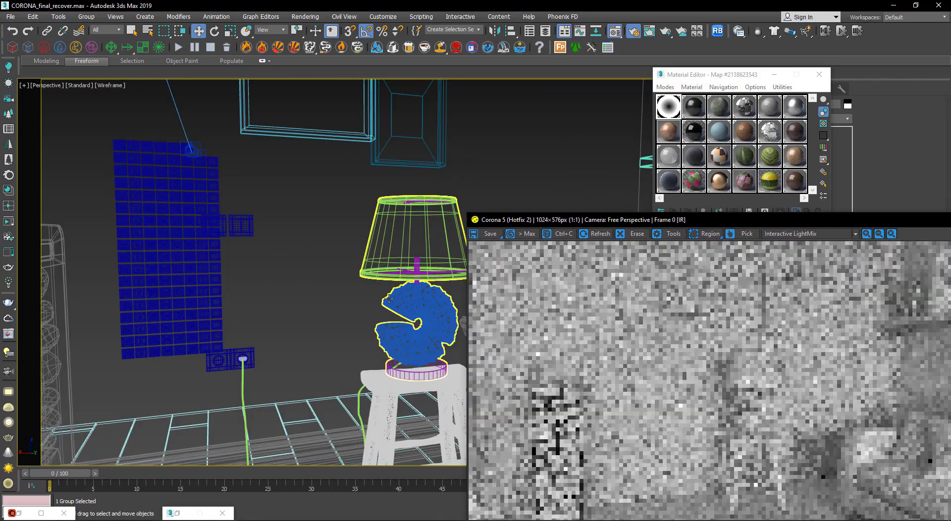
middle_click_drag(396, 277, 387, 260)
scroll(386, 260, "up", 2)
scroll(388, 258, "up", 1)
scroll(389, 256, "up", 1)
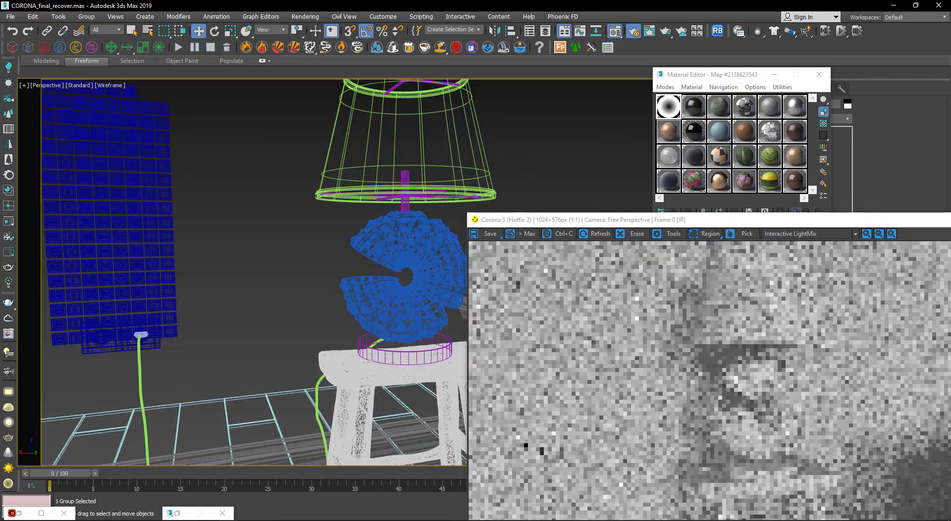
scroll(390, 254, "up", 1)
scroll(389, 254, "down", 2)
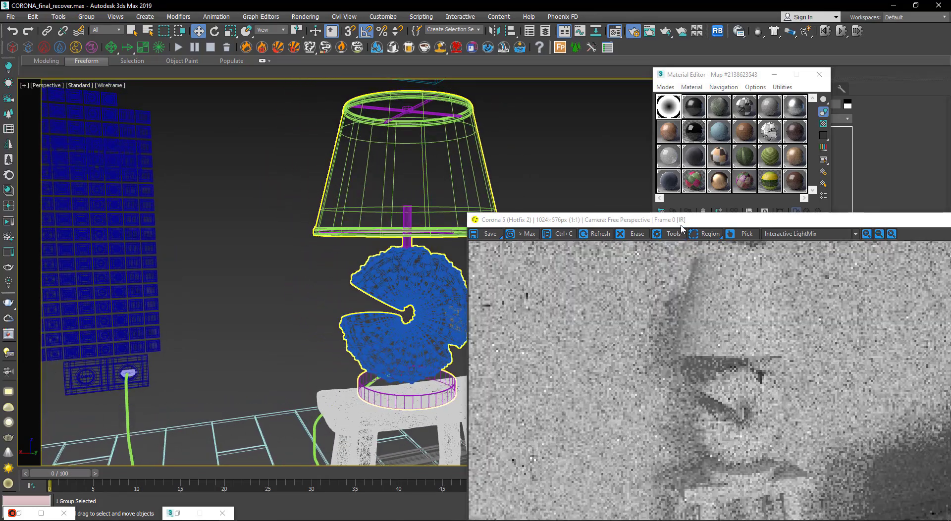
left_click_drag(675, 219, 602, 168)
mouse_move(713, 165)
left_mouse_down()
mouse_move(283, 204)
mouse_move(267, 168)
left_mouse_up()
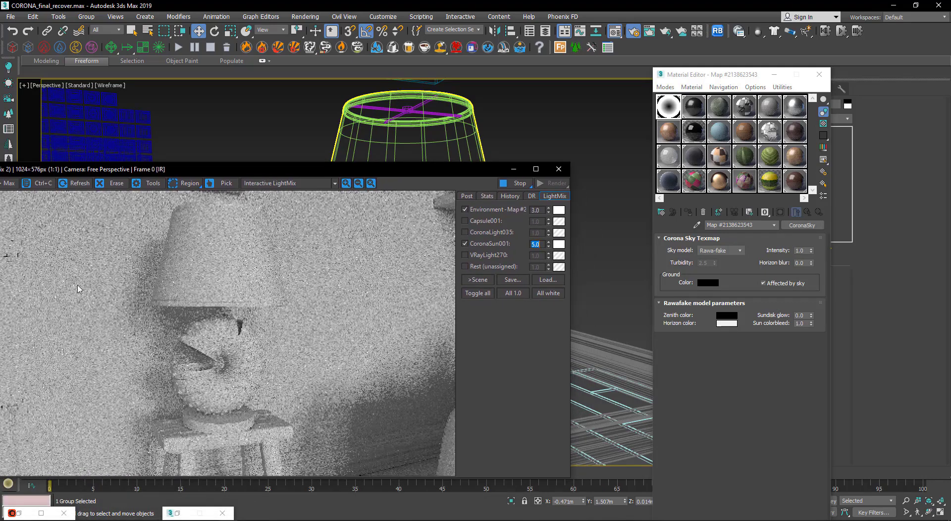
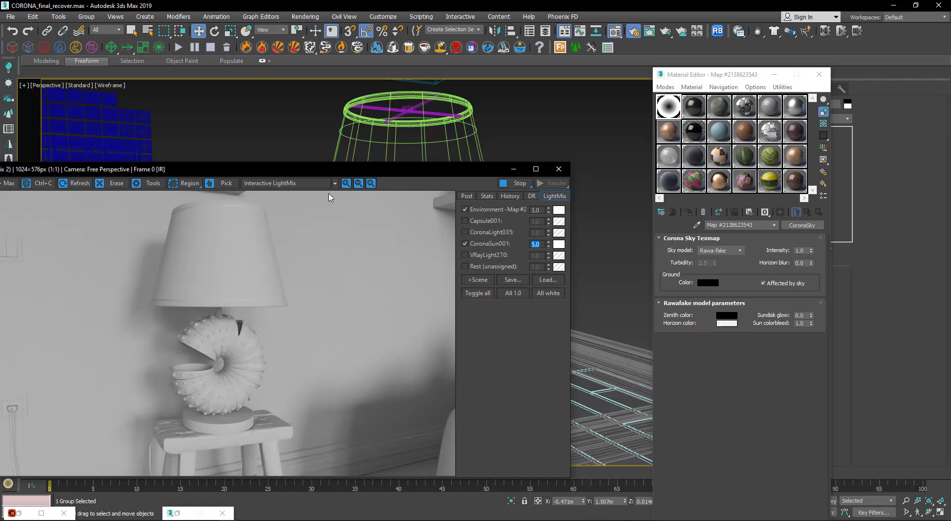
- Set the Rawafake sky's zenith colour to white
left_click_drag(324, 176, 426, 299)
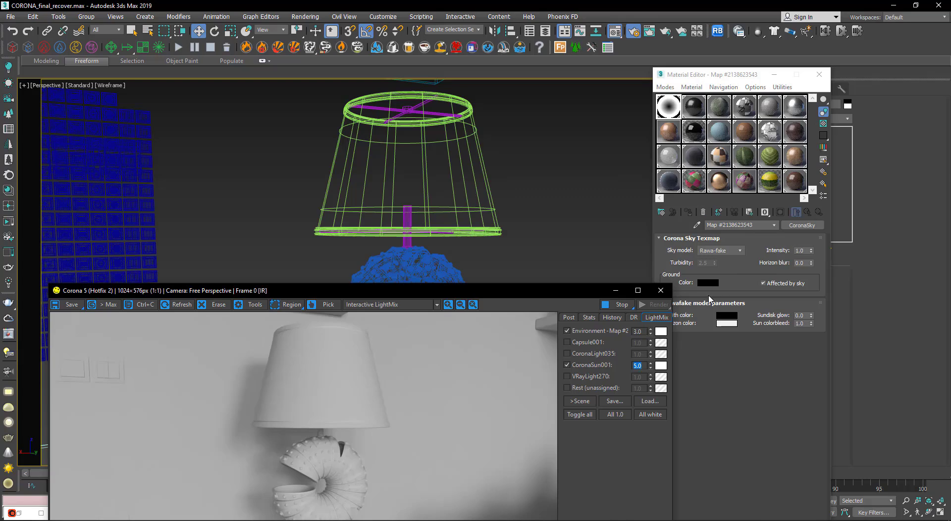
left_click(721, 317)
left_click_drag(357, 115, 382, 115)
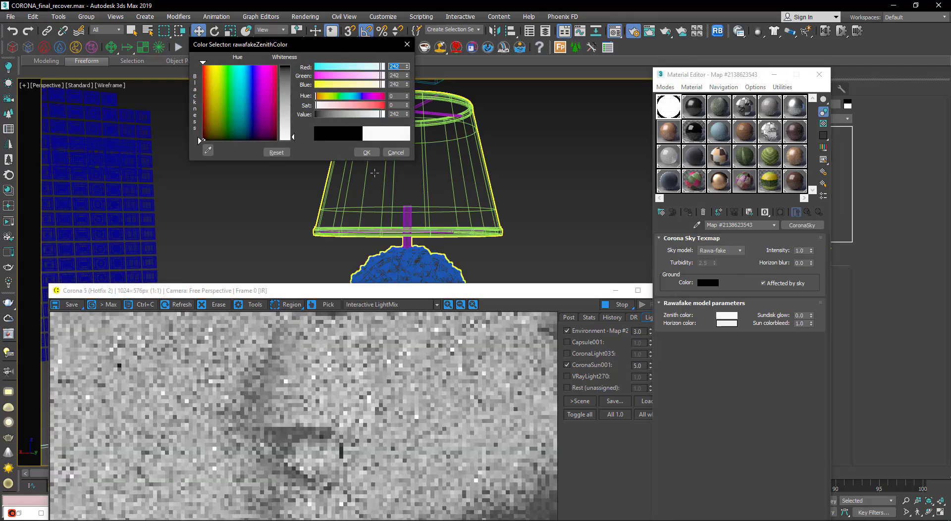
left_click(367, 152)
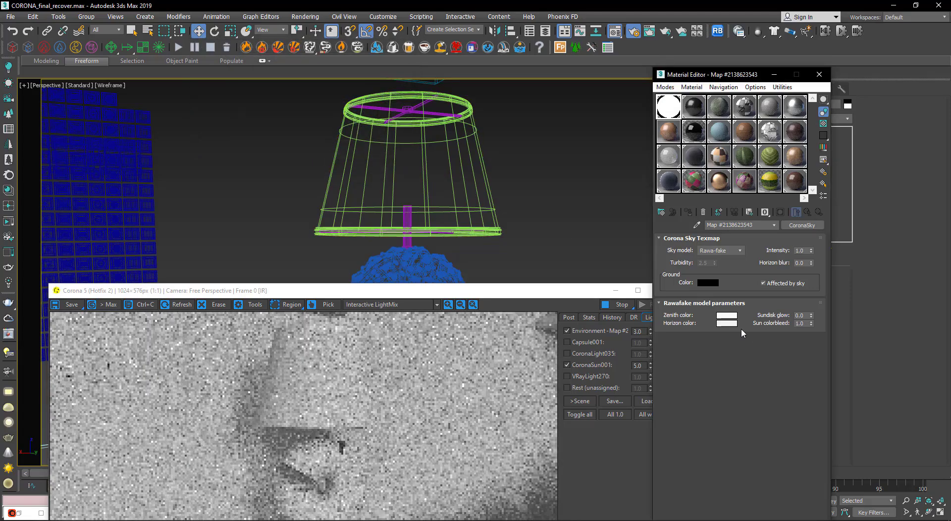
- Darken the Rawafake horizon colour to black as a test
left_click(727, 323)
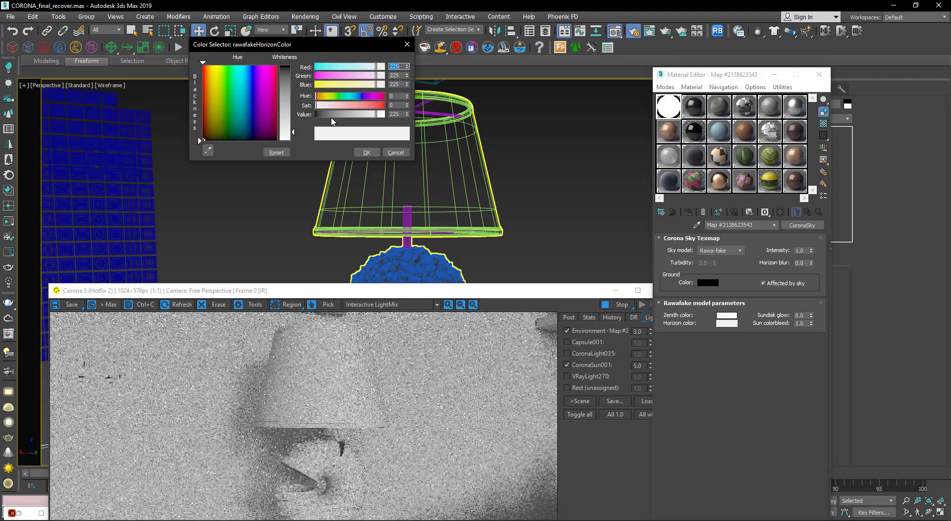
left_click_drag(322, 116, 308, 117)
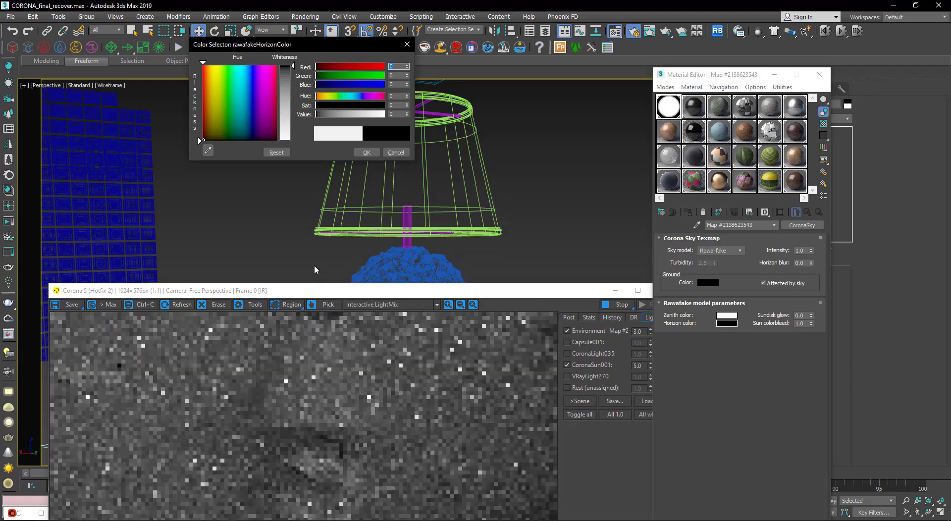
left_click_drag(314, 291, 296, 191)
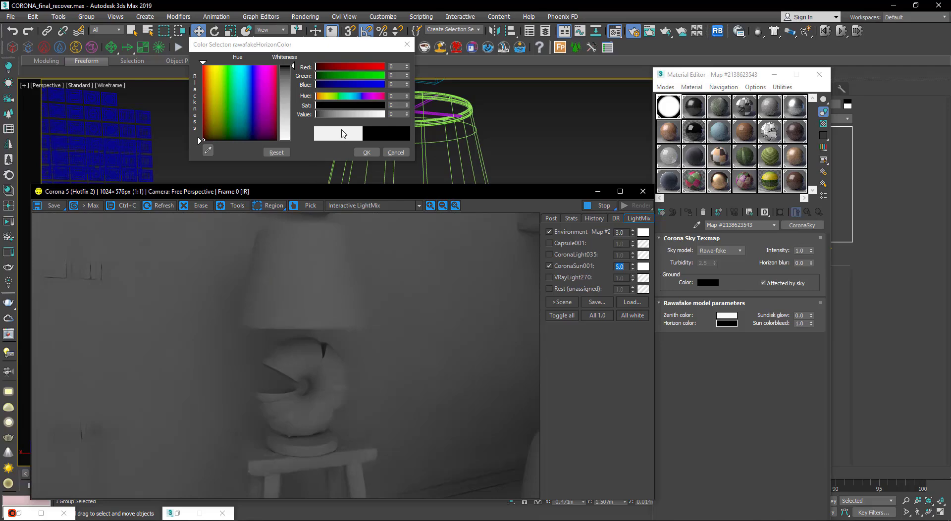
- Restore the horizon to white and test a dark zenith value of 25
left_click(366, 153)
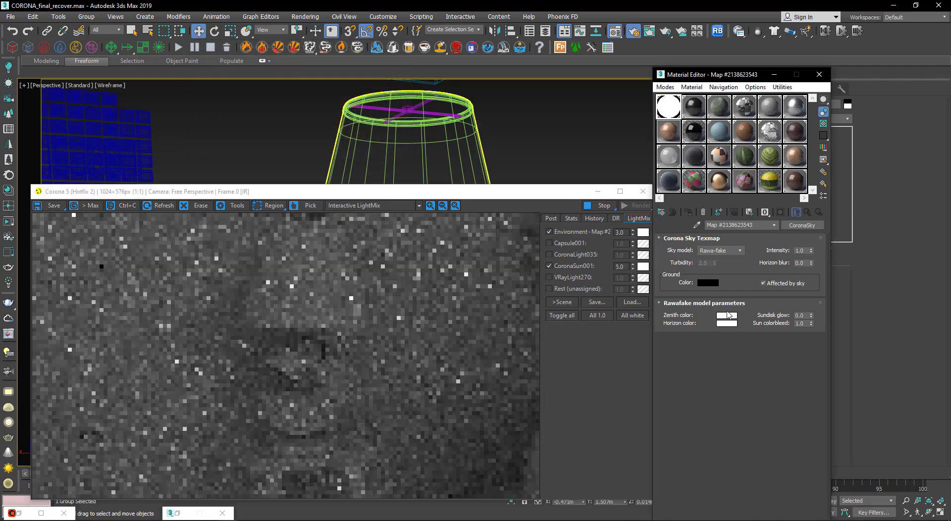
left_click(729, 315)
left_click(320, 115)
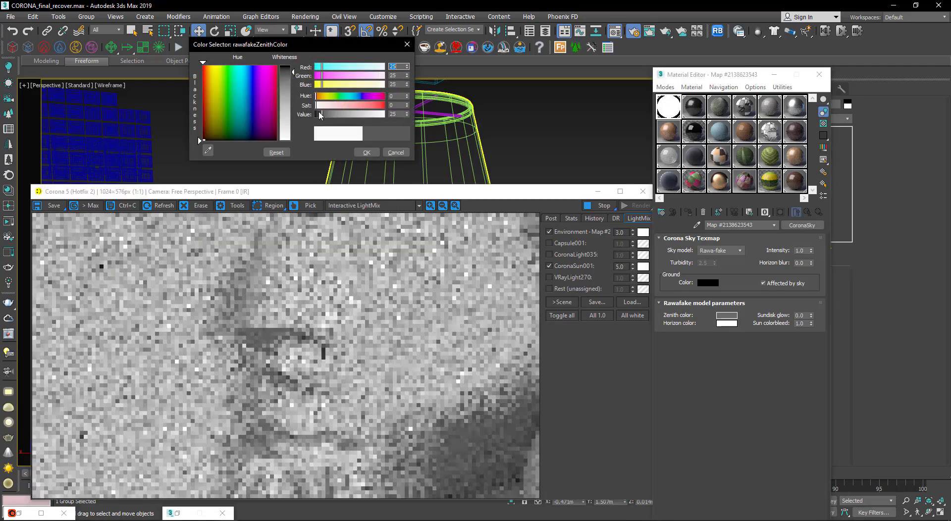
left_click(367, 152)
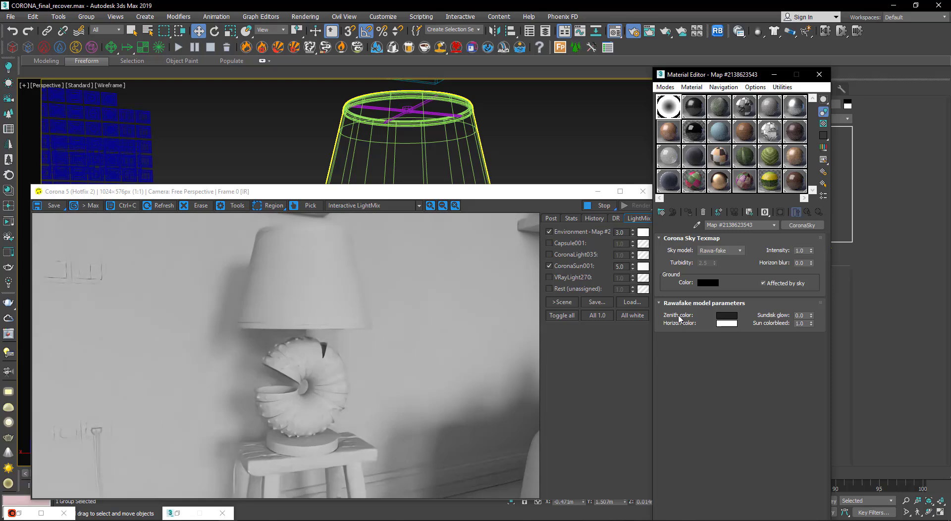
- Lighten the zenith to grey 236 and dismiss the material preview dialog
left_click(727, 316)
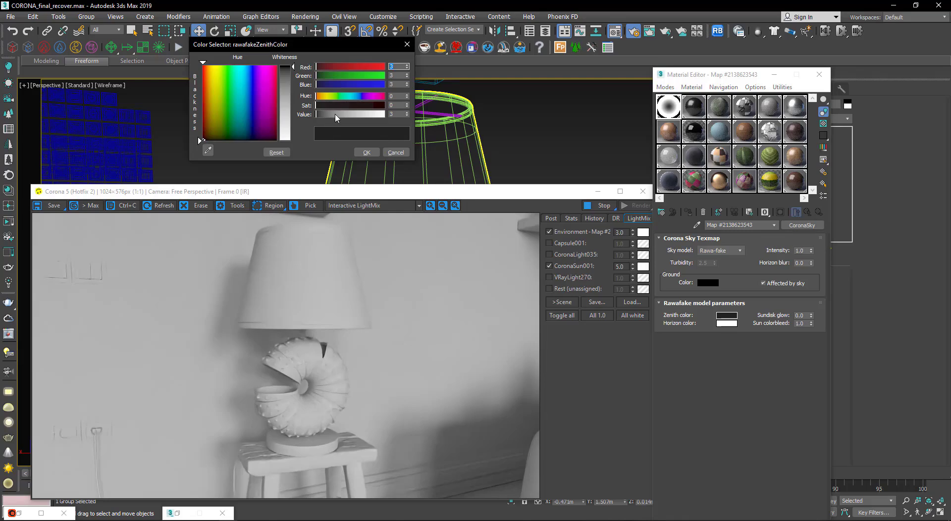
left_click_drag(336, 117, 381, 117)
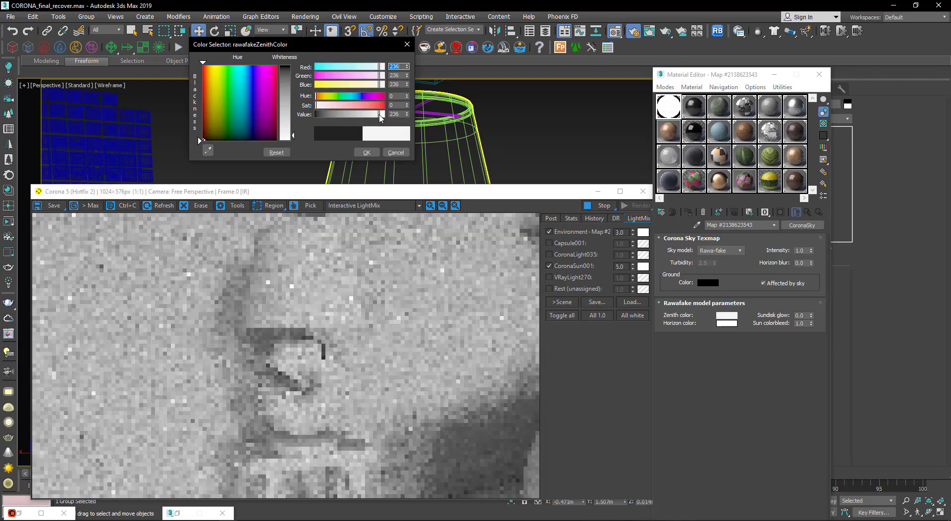
left_click(367, 153)
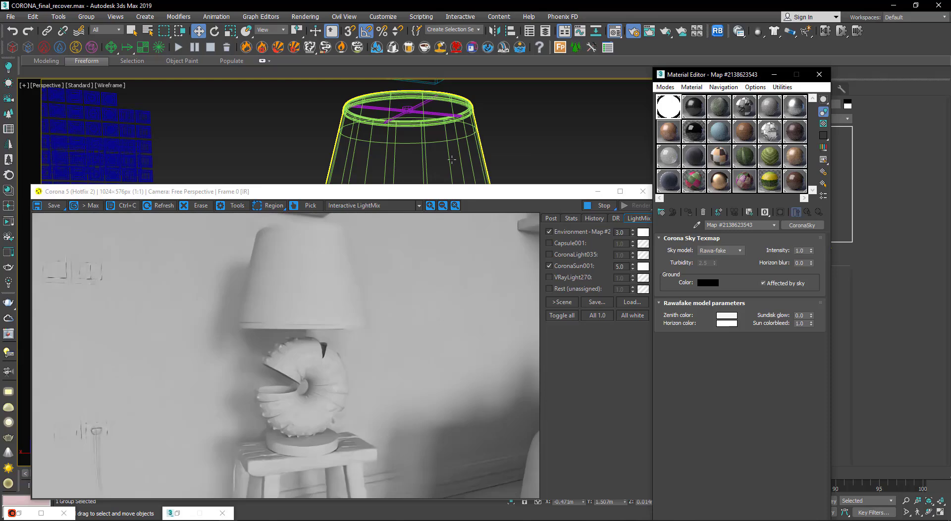
left_click(824, 159)
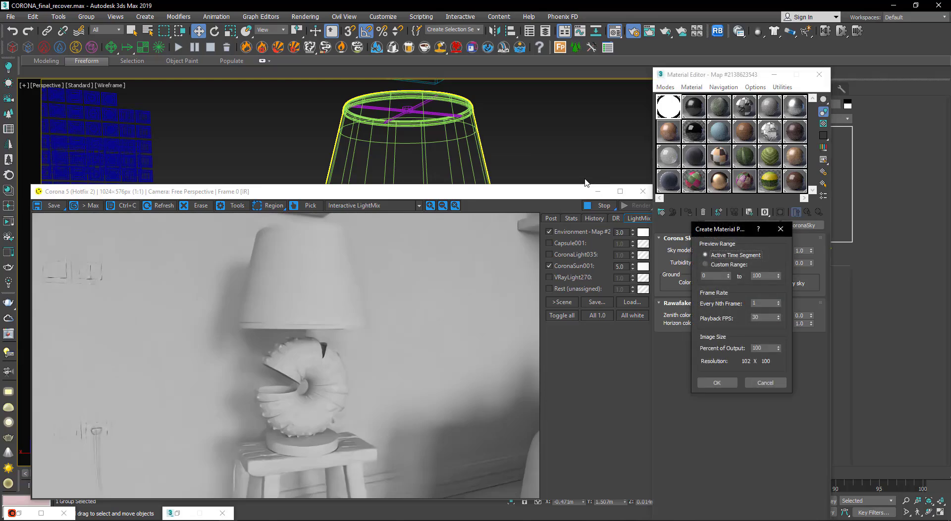
left_click(763, 384)
left_click(461, 163)
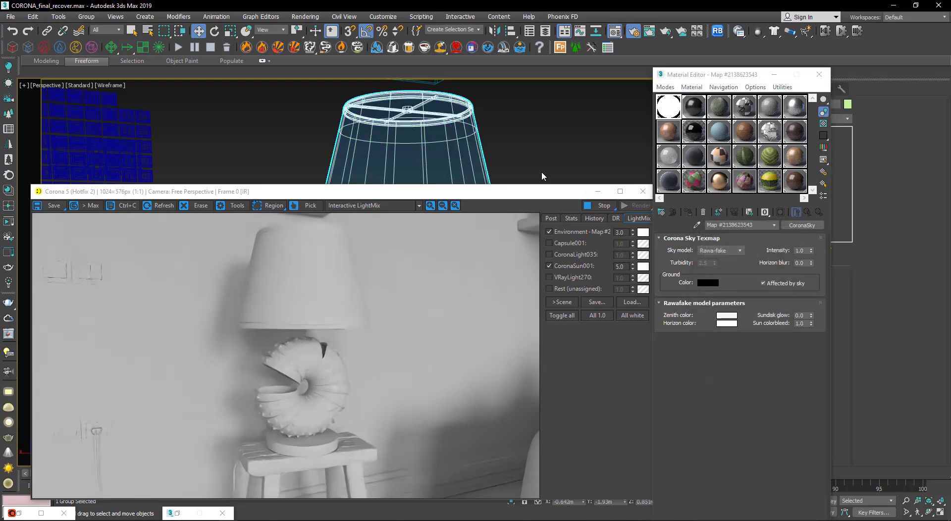
mouse_move(575, 167)
middle_mouse_down()
mouse_move(395, 161)
mouse_move(458, 170)
mouse_move(372, 172)
mouse_move(402, 128)
middle_mouse_up()
- View through PhysCamera001 and darken the sky zenith to black
key("c")
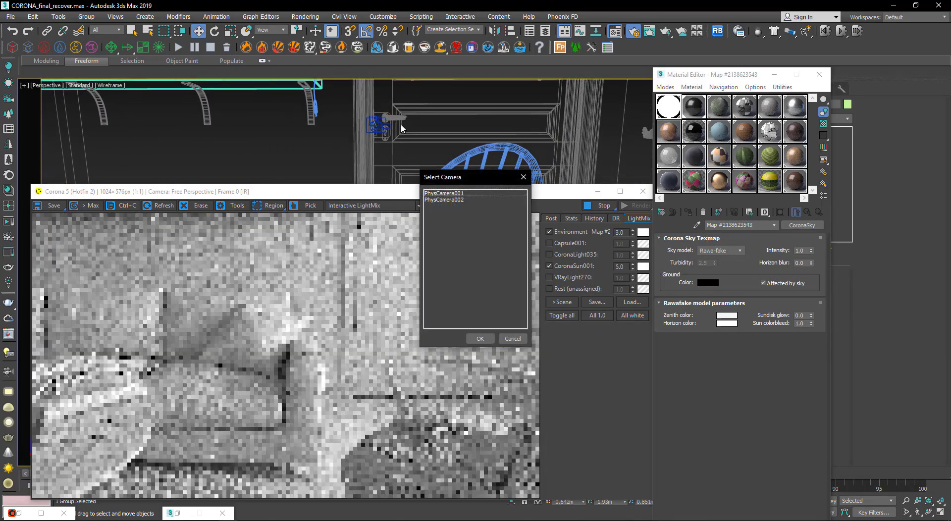
double_click(438, 195)
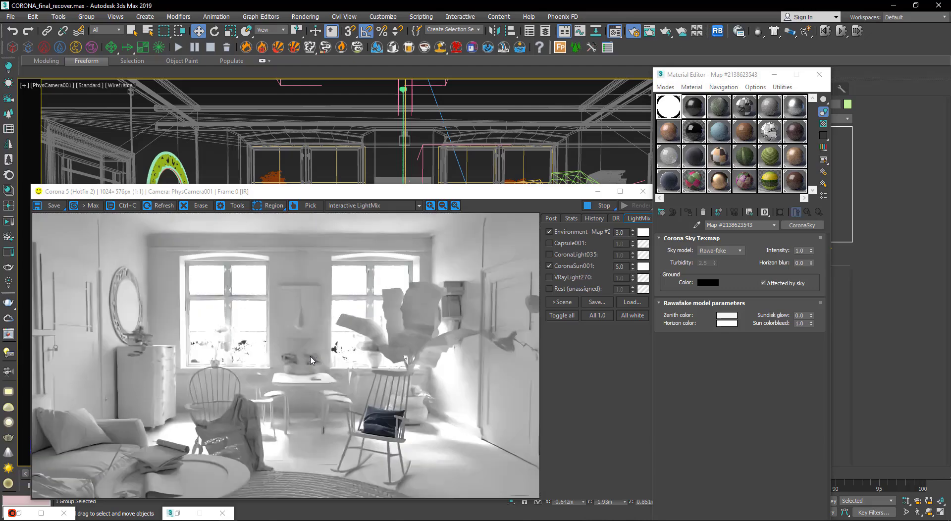
left_click(727, 315)
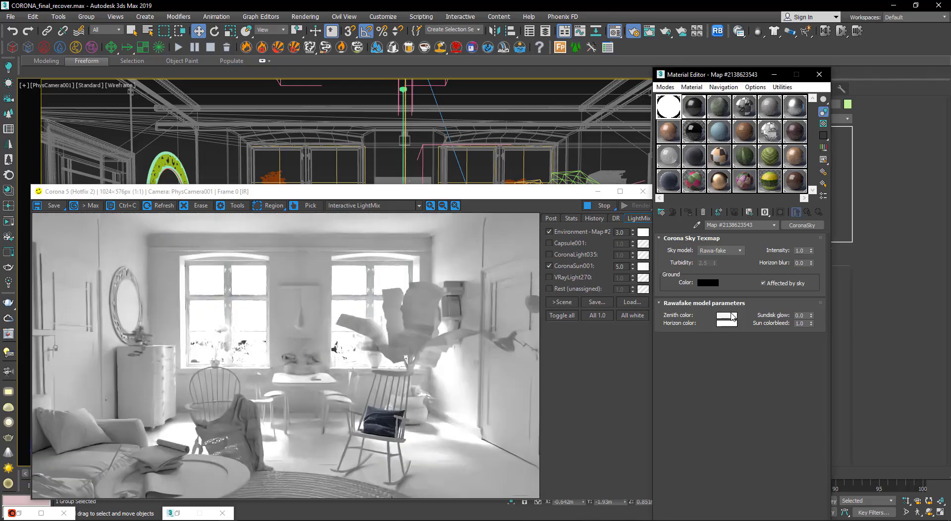
left_click_drag(327, 117, 315, 117)
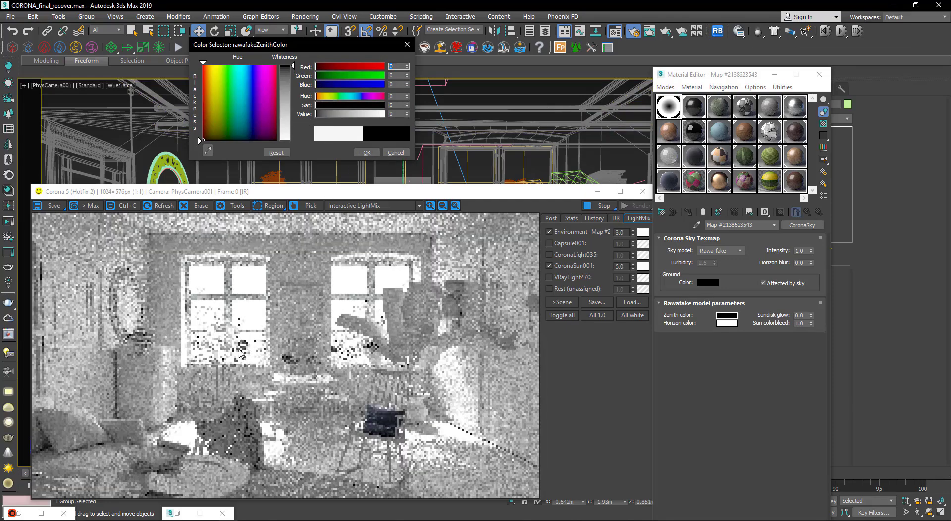
- Draw a Corona render region over the left window
left_click(270, 205)
mouse_move(189, 304)
left_mouse_down()
mouse_move(272, 370)
mouse_move(411, 376)
left_mouse_up()
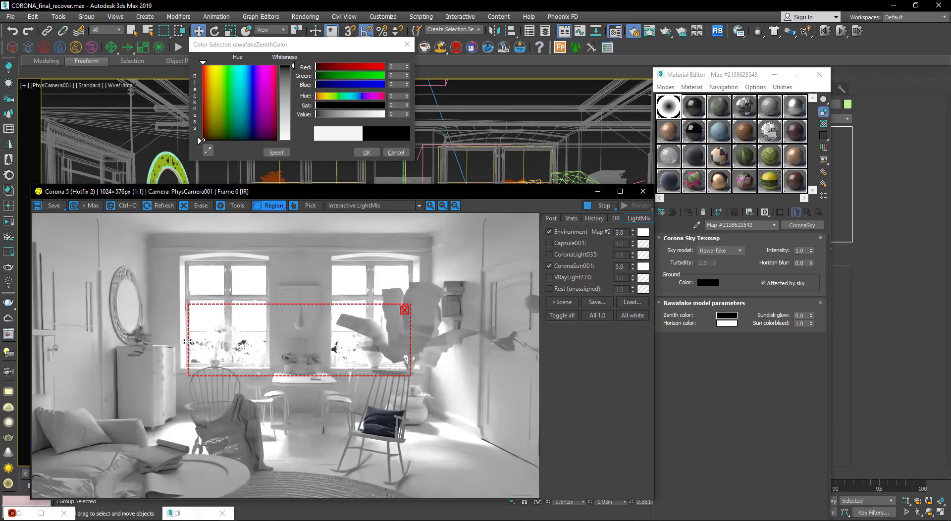
left_click_drag(188, 342, 162, 341)
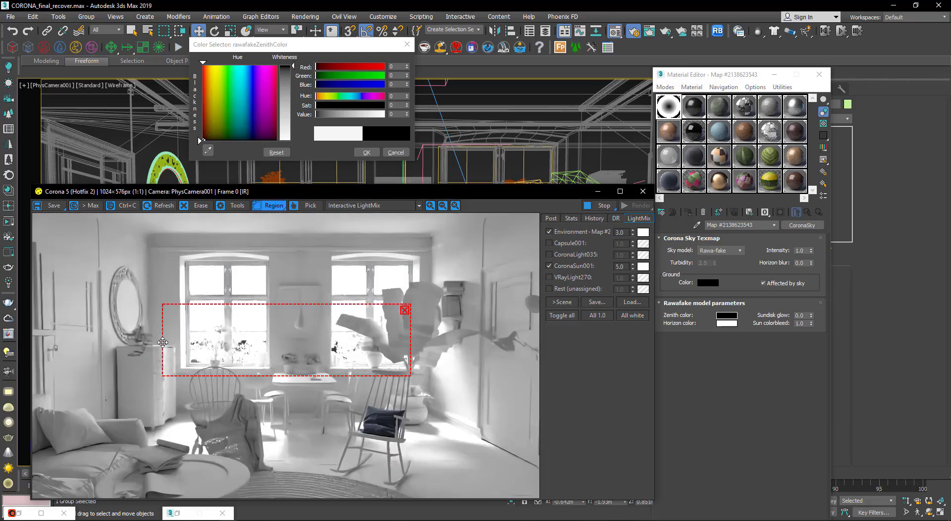
- Test zenith colours grey 231 and saturated red, then settle on black
left_click(727, 319)
left_click_drag(341, 117, 380, 115)
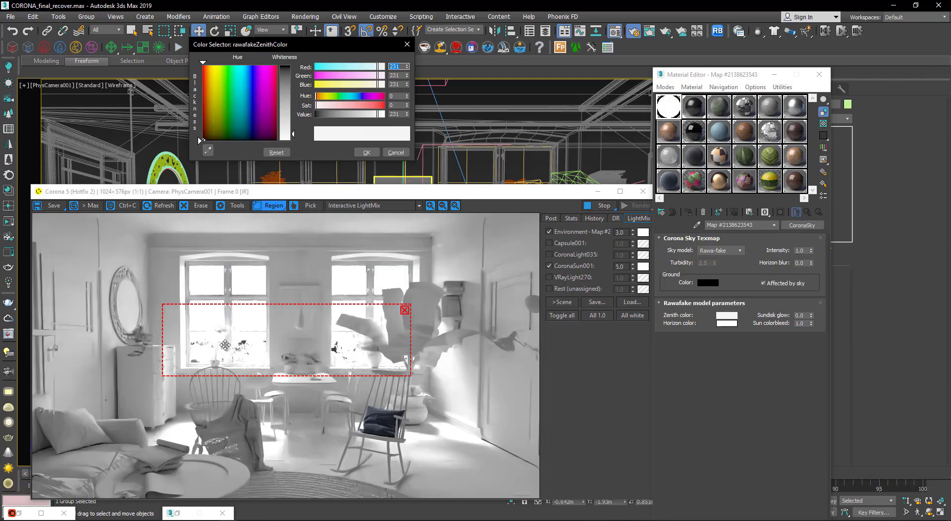
left_click_drag(350, 109, 385, 106)
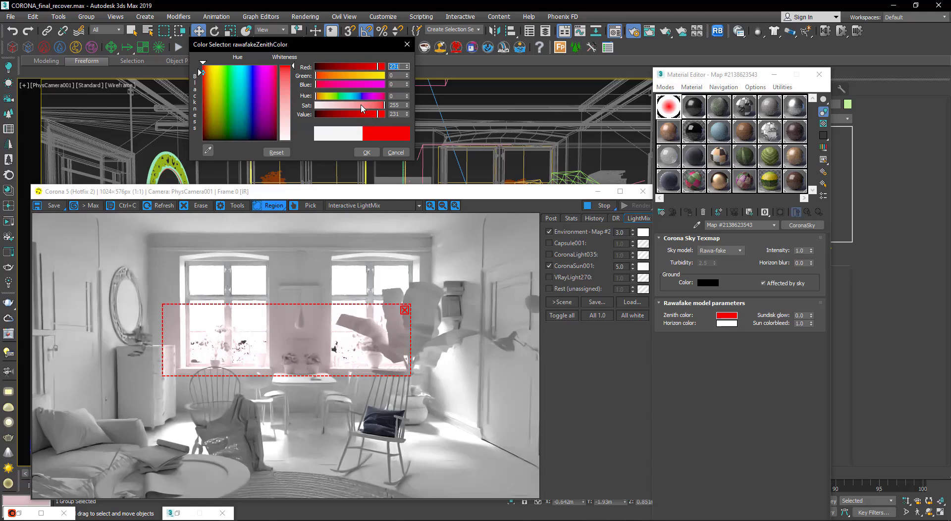
left_click_drag(335, 113, 310, 116)
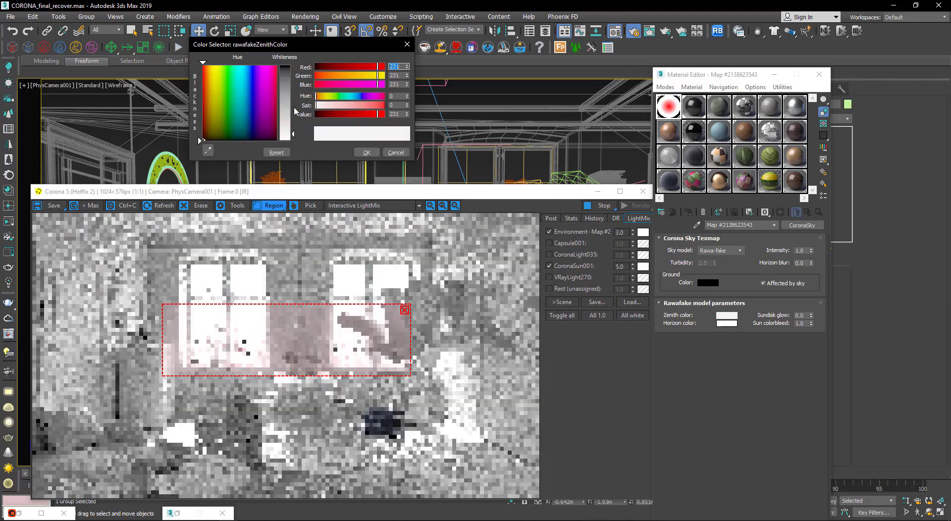
left_click(366, 152)
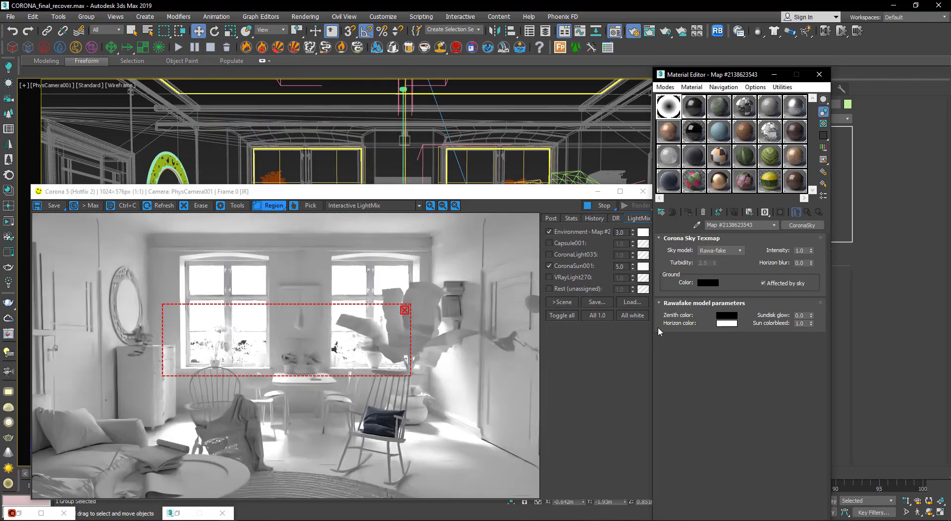
- Test a red horizon, reset it to white, and clear the render region
left_click(727, 323)
left_click_drag(361, 105, 386, 110)
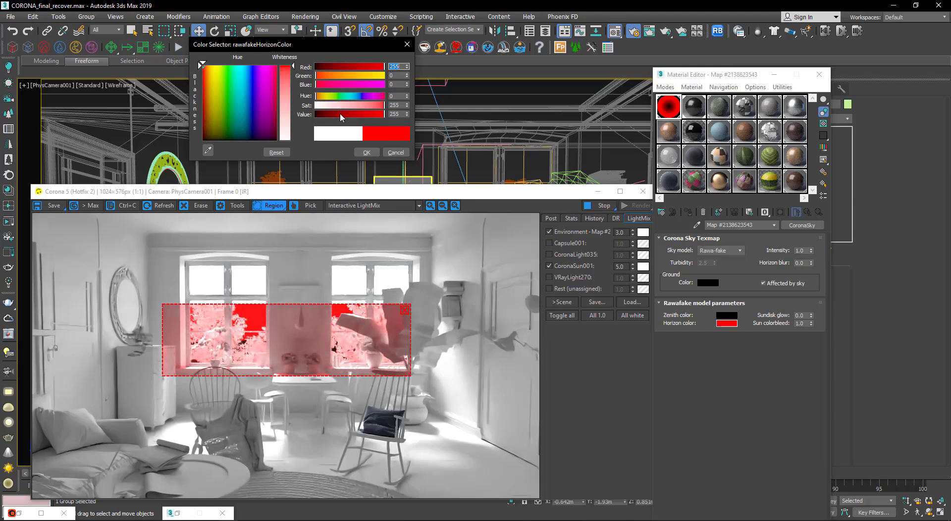
left_click_drag(341, 109, 316, 109)
left_click(367, 153)
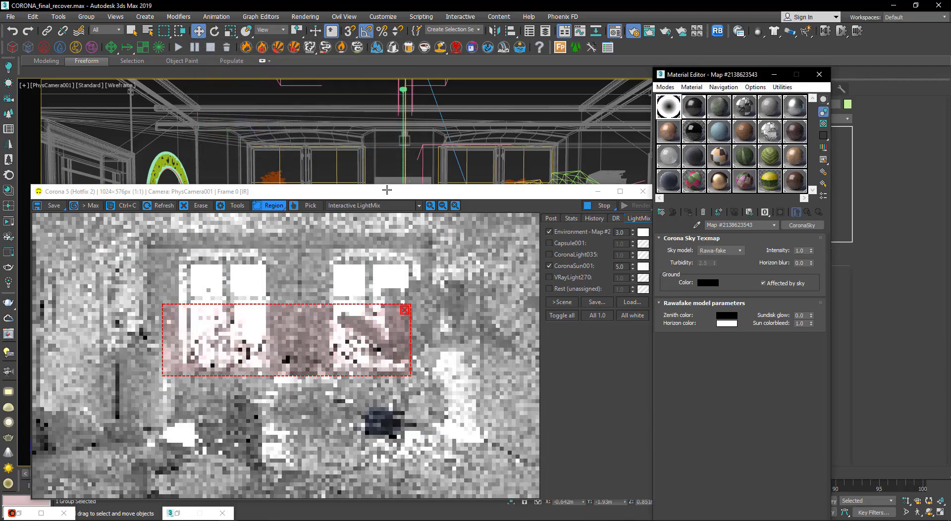
left_click(404, 311)
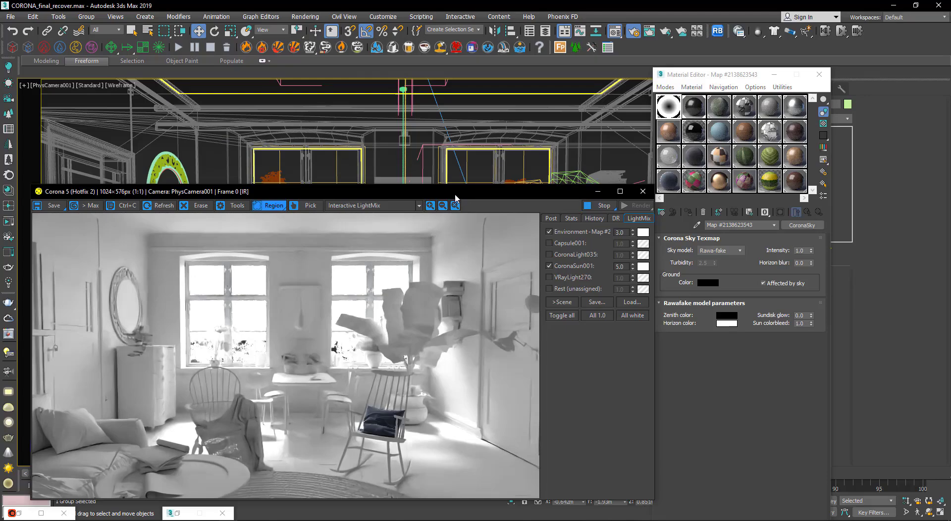
left_click_drag(455, 198, 485, 256)
- Switch to a perspective view zoomed out over the building
key("p")
scroll(406, 183, "down", 10)
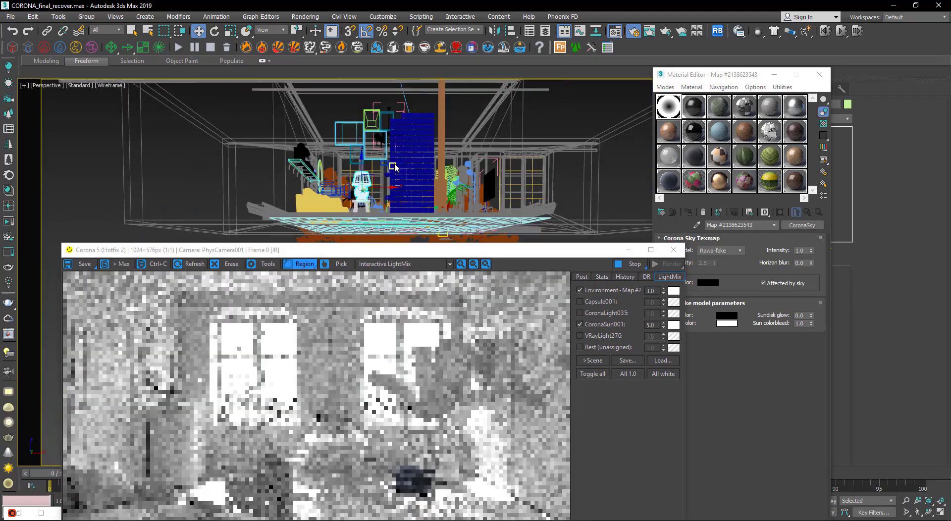
scroll(395, 168, "down", 2)
middle_click_drag(396, 168, 397, 147, "alt")
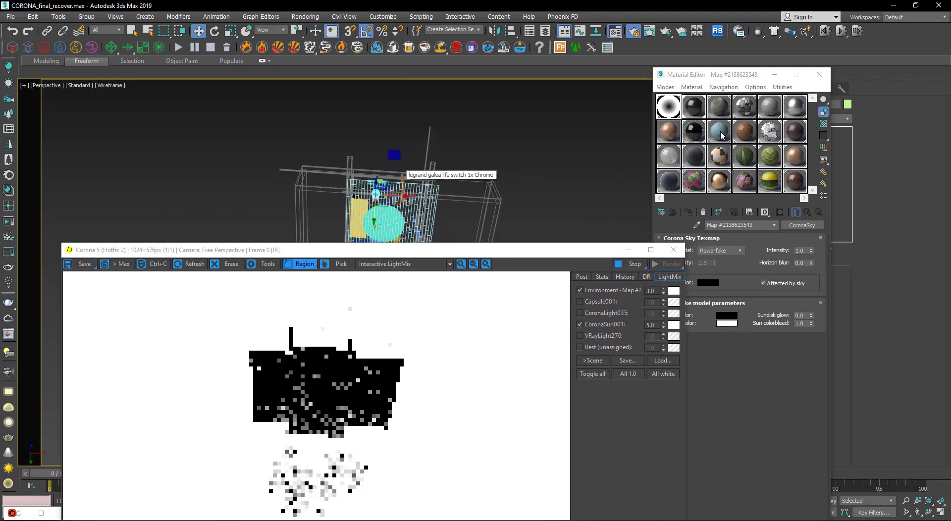
- Set the Rawafake zenith colour to pure red
left_click_drag(732, 79, 790, 84)
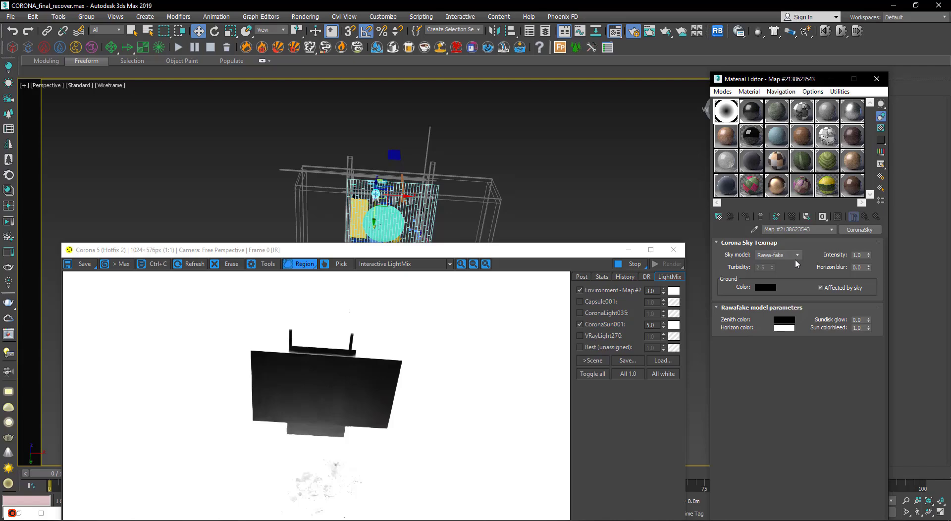
left_click(784, 321)
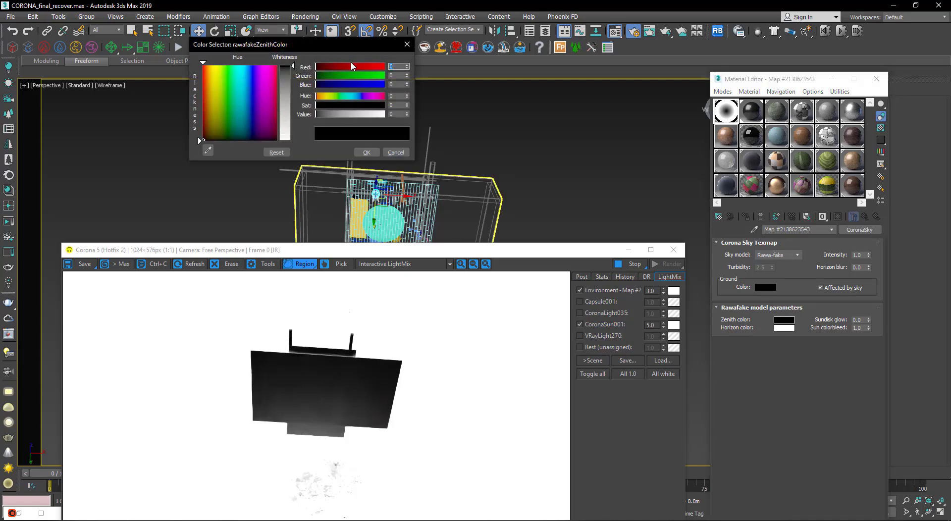
left_click_drag(351, 66, 387, 66)
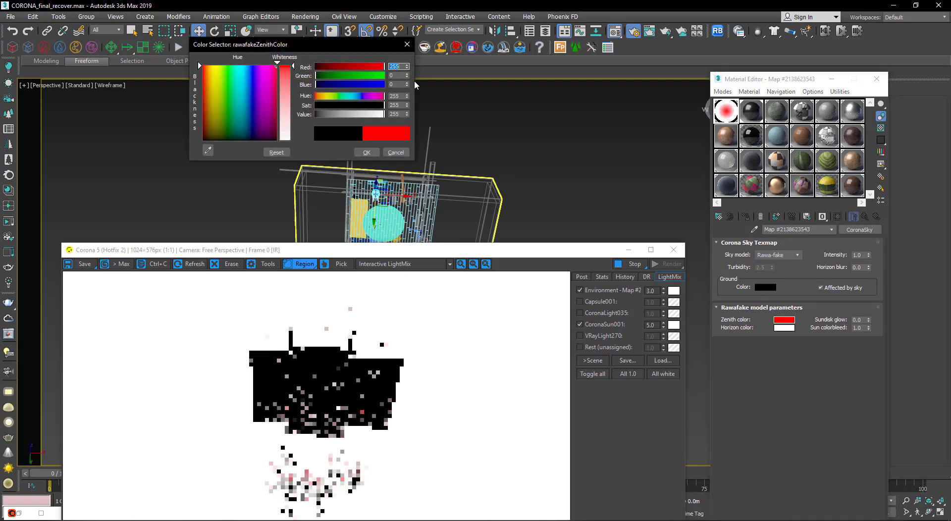
left_click(366, 152)
mouse_move(357, 217)
middle_mouse_down()
mouse_move(429, 165)
mouse_move(557, 238)
middle_mouse_up()
- Darken the horizon colour to black and orbit to bring the sun into view
left_click(785, 328)
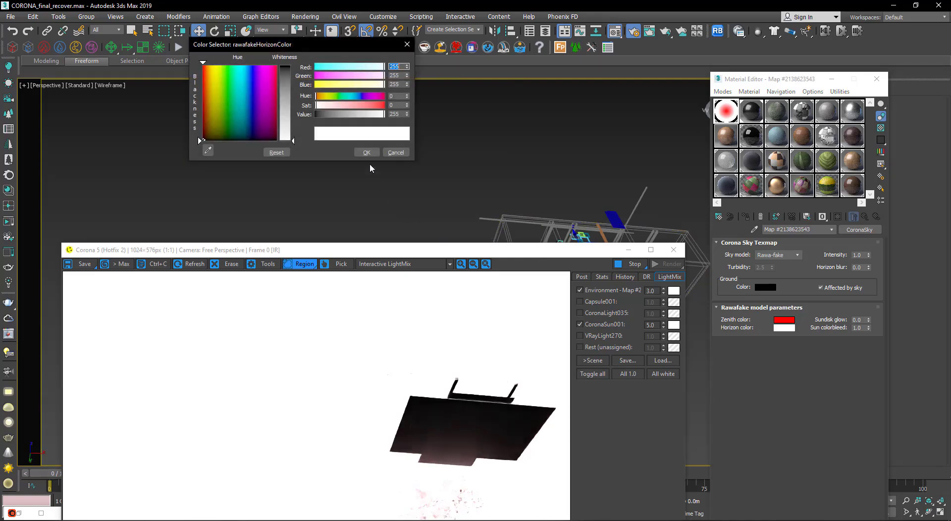
left_click_drag(335, 115, 299, 119)
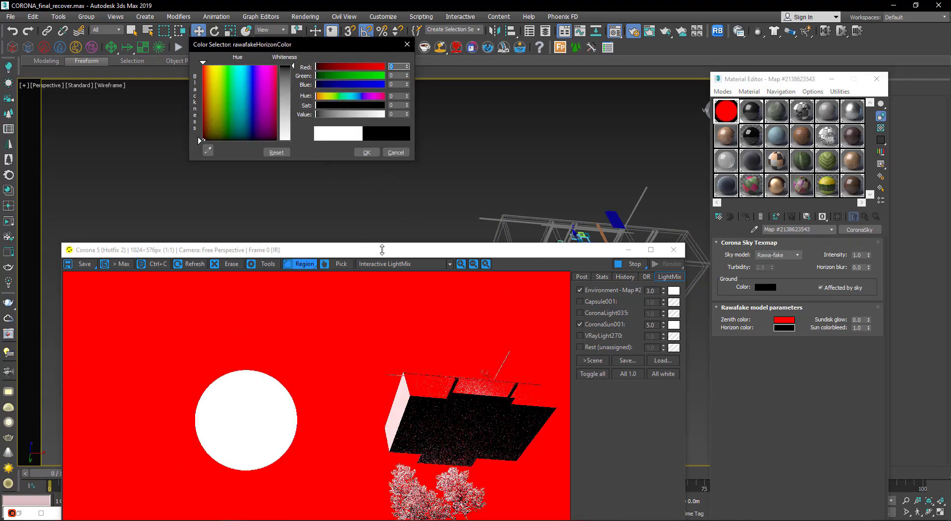
mouse_move(429, 194)
middle_mouse_down("alt")
mouse_move(420, 241)
mouse_move(419, 177)
middle_mouse_up("alt")
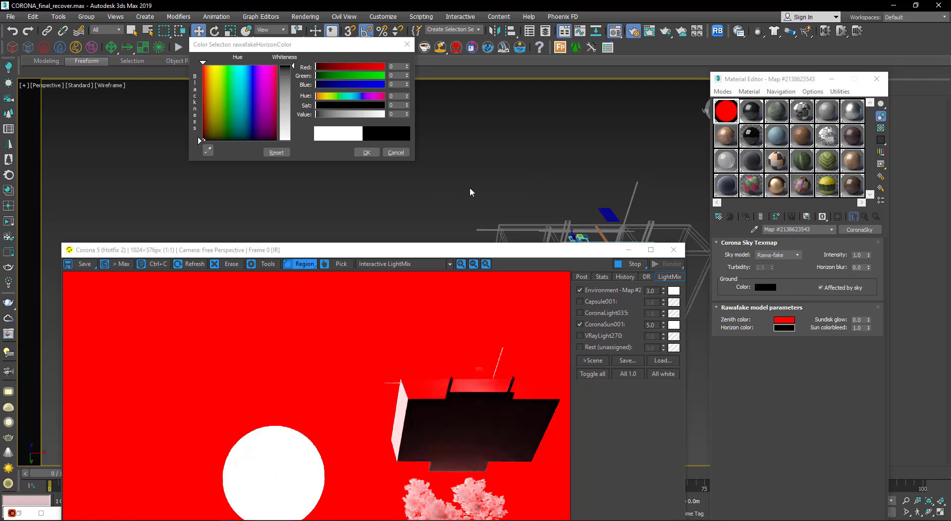
mouse_move(470, 188)
middle_mouse_down("alt")
mouse_move(486, 185)
mouse_move(492, 201)
mouse_move(434, 290)
middle_mouse_up("alt")
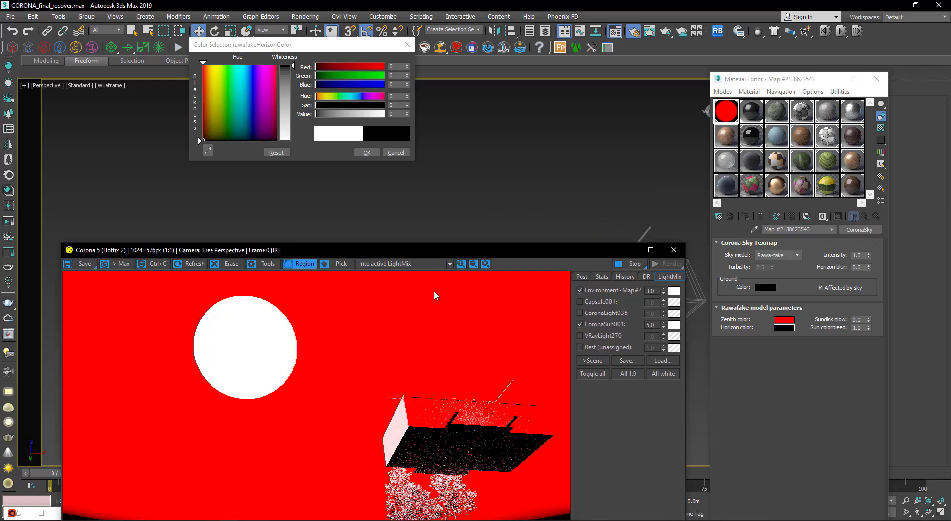
mouse_move(434, 250)
left_mouse_down()
mouse_move(424, 391)
mouse_move(432, 327)
left_mouse_up()
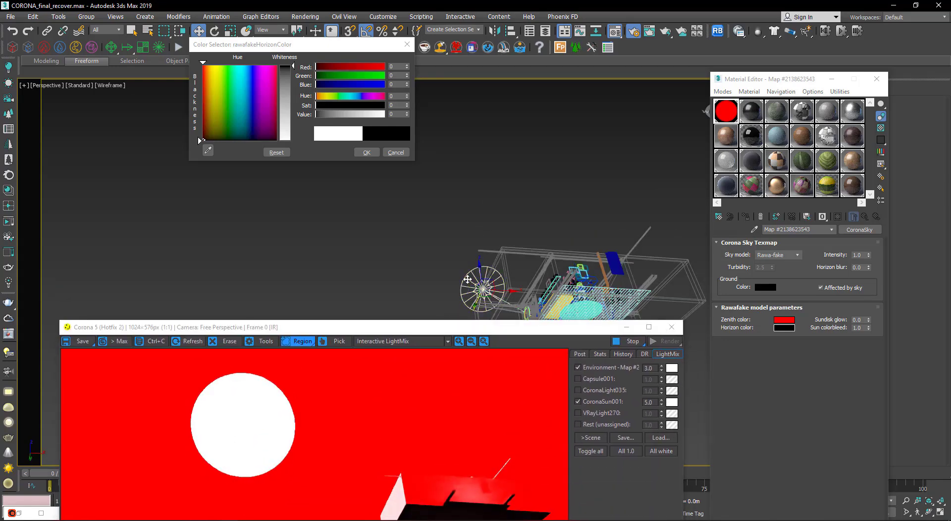
left_click_drag(780, 73, 760, 284)
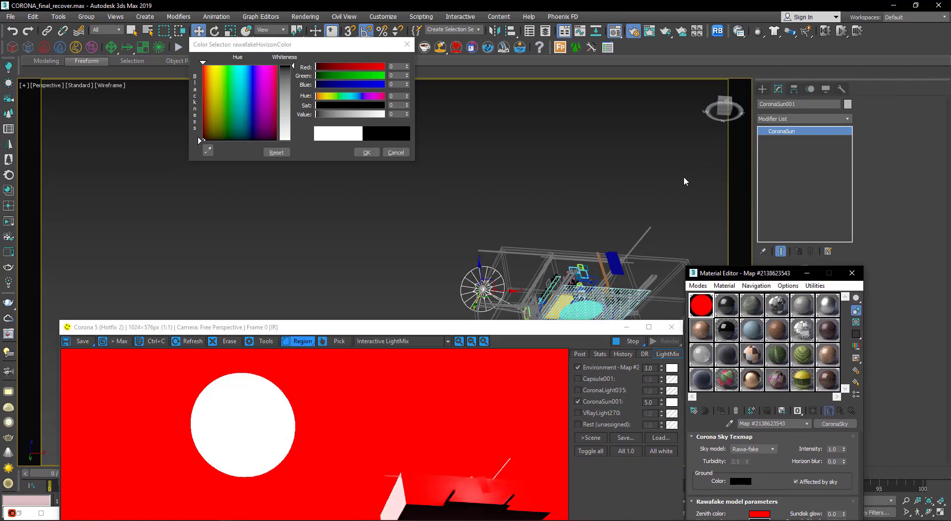
- Select CoronaSun001 and uncheck Visible directly to hide the sun disc
left_click(471, 282)
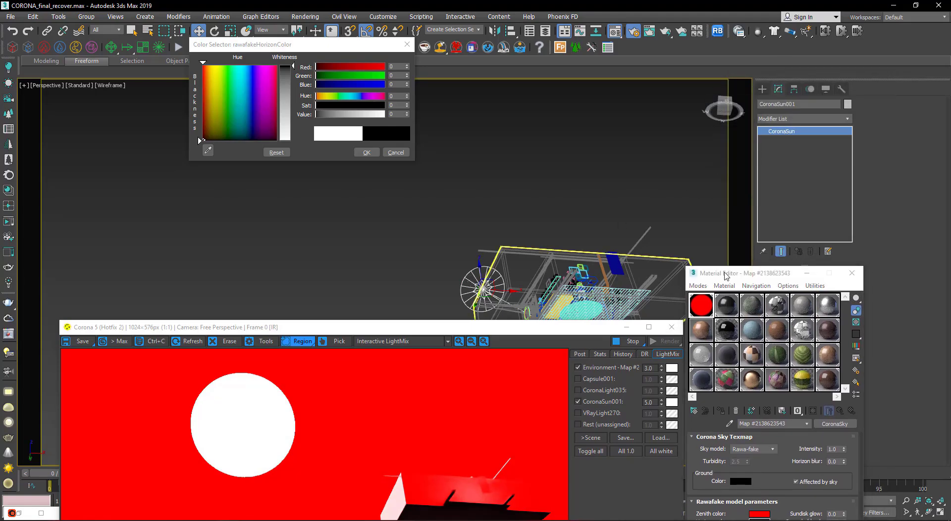
left_click_drag(770, 276, 591, 323)
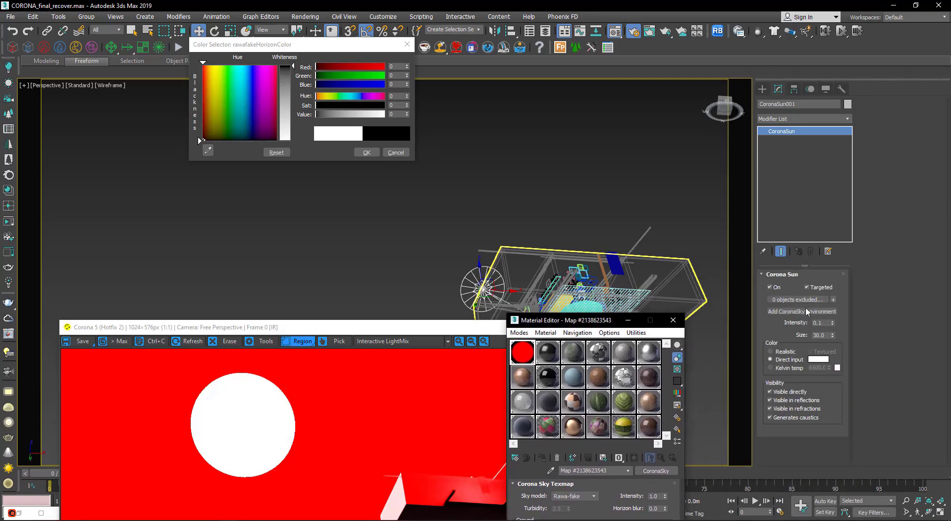
left_click(770, 391)
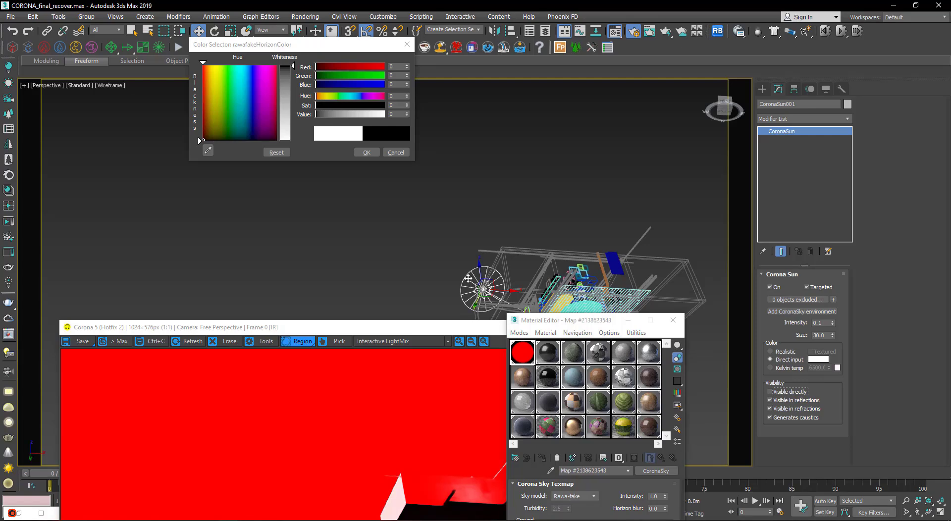
left_click(763, 89)
left_click_drag(391, 331, 307, 198)
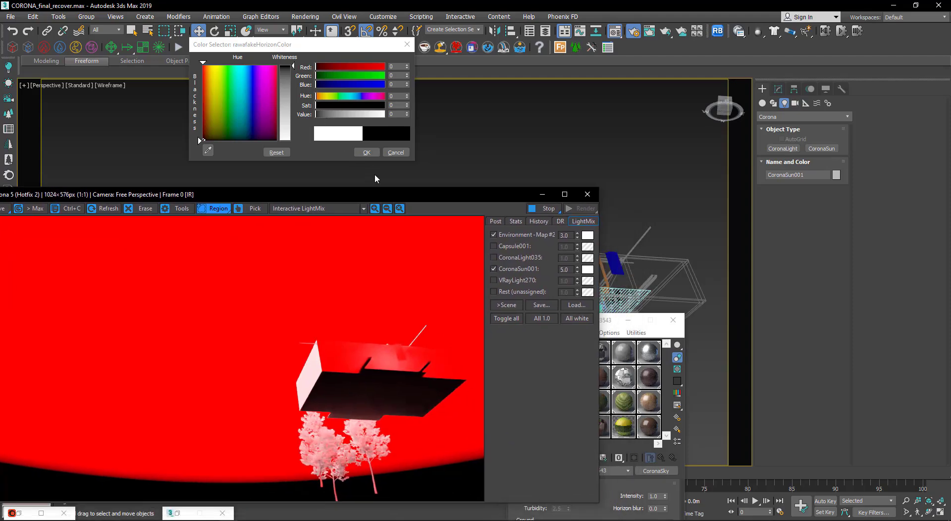
- Turn off Region rendering in the Corona frame buffer and bring the Corona Sky parameters forward
left_click_drag(376, 195, 391, 235)
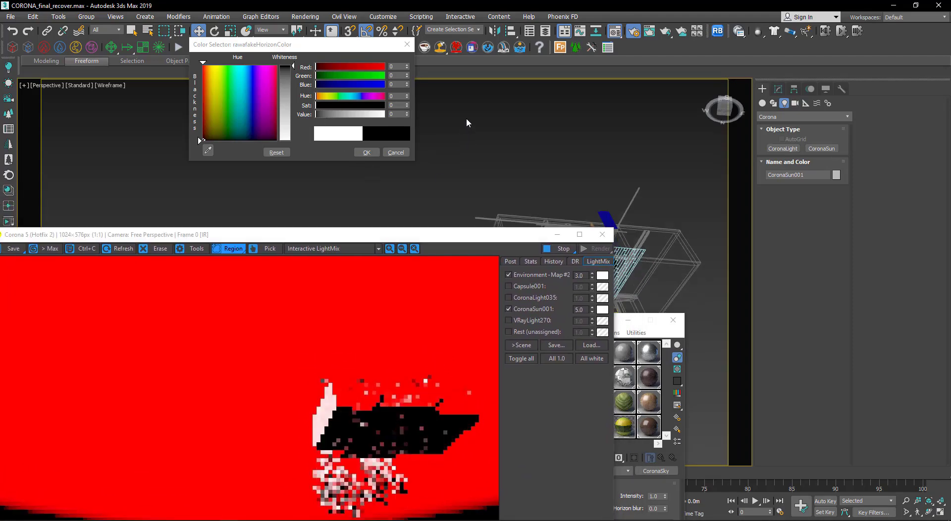
middle_click_drag(467, 114, 473, 150)
mouse_move(473, 149)
middle_mouse_down("alt")
mouse_move(462, 187)
mouse_move(480, 135)
middle_mouse_up("alt")
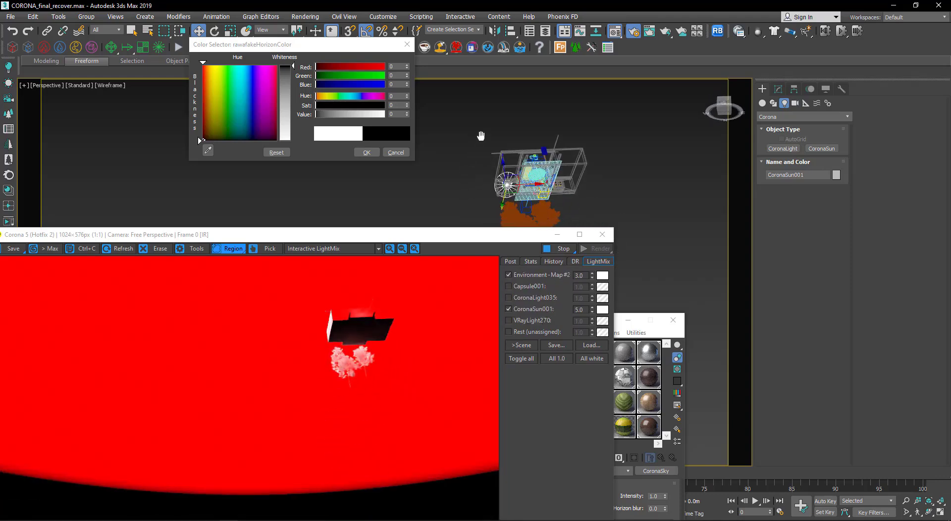
left_click(234, 250)
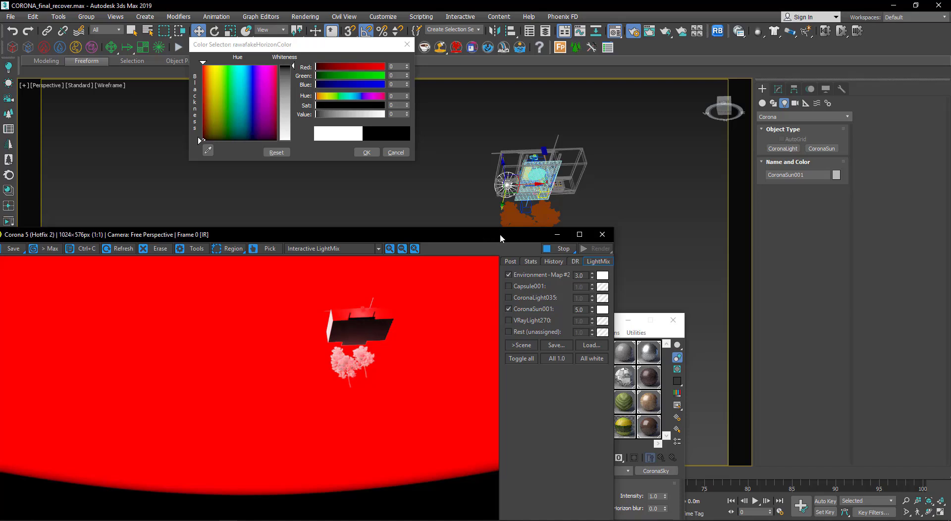
left_click_drag(478, 230, 407, 162)
left_click_drag(569, 326, 646, 135)
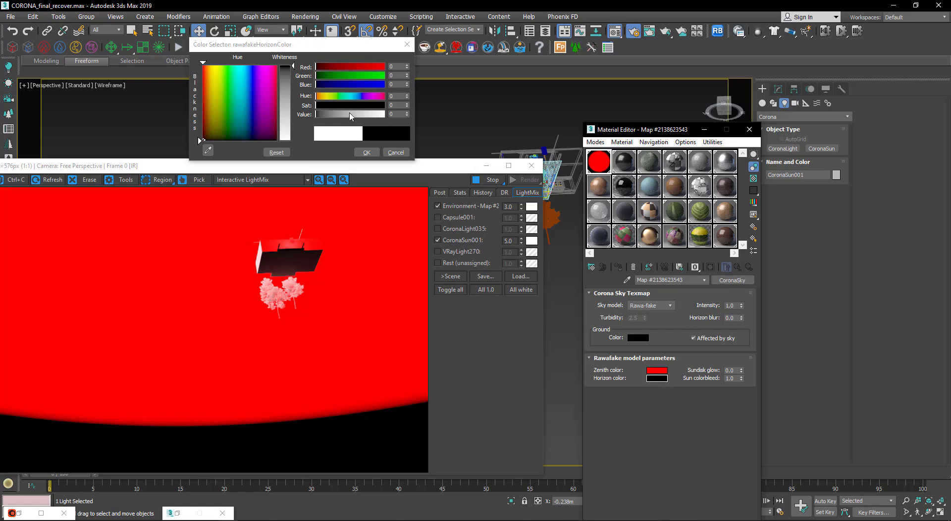
- Confirm a red horizon, then set the Rawafake zenith colour to black
left_click_drag(350, 114, 384, 114)
left_click_drag(317, 105, 385, 106)
left_click(367, 152)
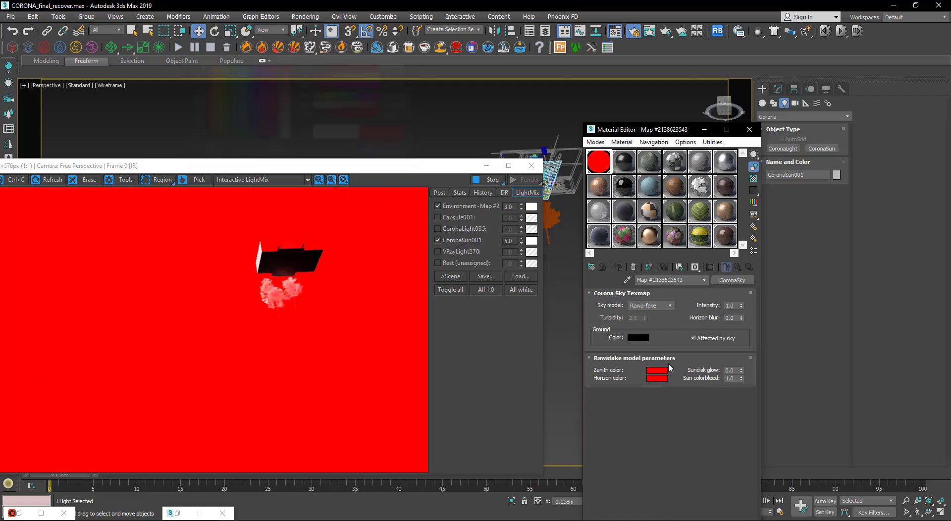
left_click(657, 370)
mouse_move(337, 107)
left_mouse_down()
mouse_move(285, 118)
mouse_move(313, 115)
left_mouse_up()
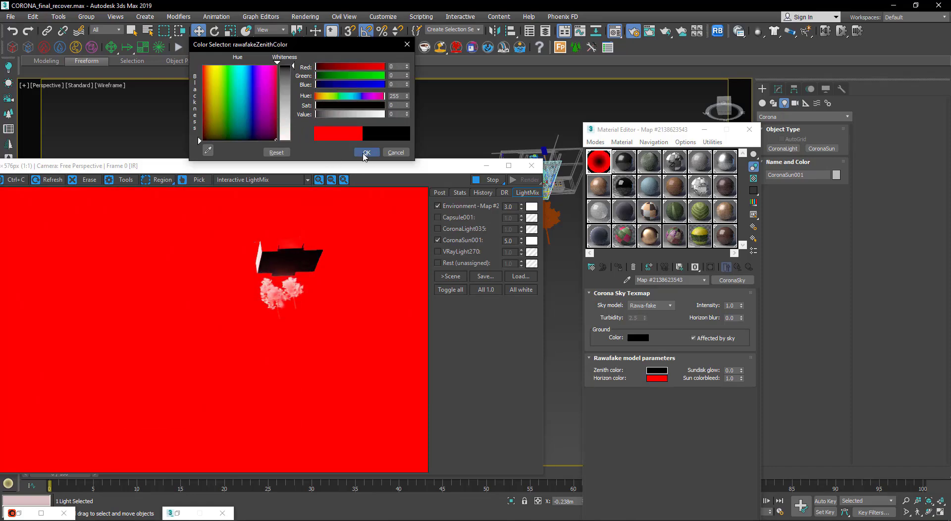
left_click(367, 153)
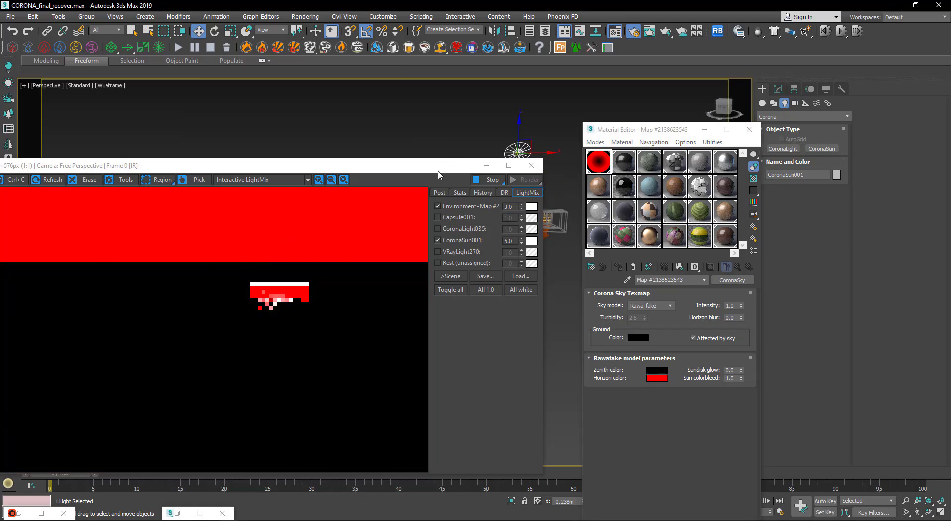
- Change the horizon colour from red to white by removing saturation
middle_click_drag(441, 122, 440, 85, "alt")
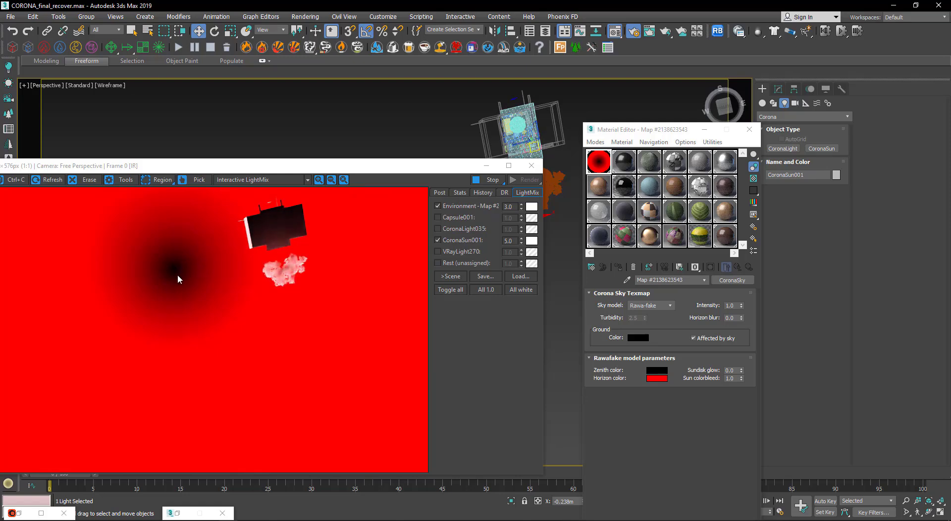
left_click(658, 379)
left_click_drag(333, 105, 318, 105)
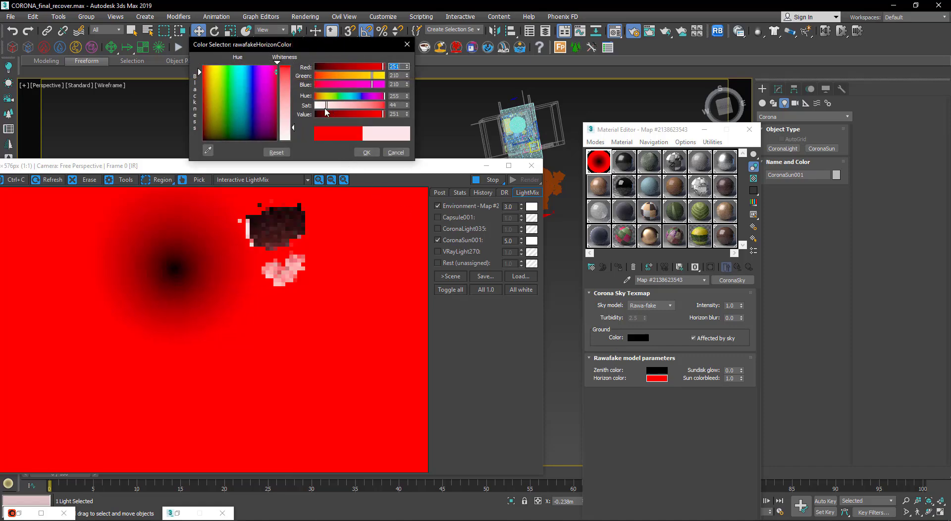
left_click(366, 152)
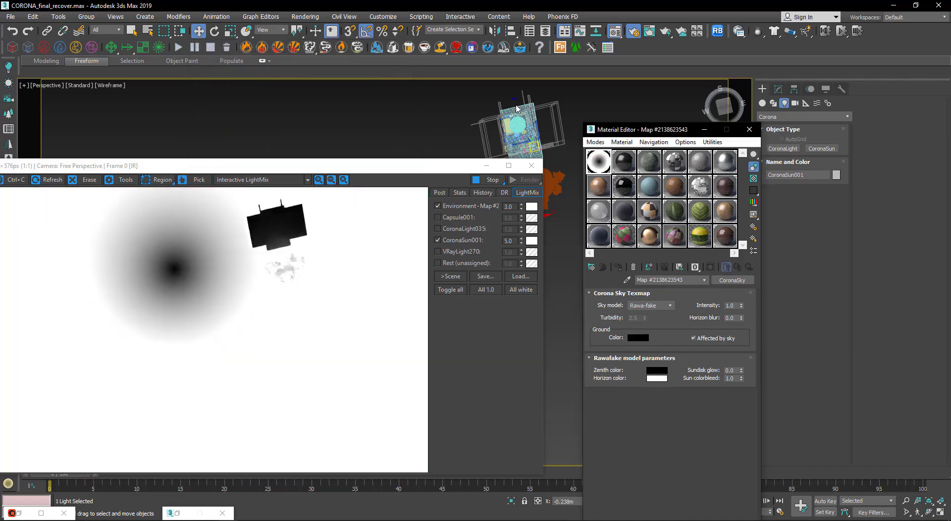
- Render through PhysCamera001 and move the Corona frame buffer to the lower right
key("c")
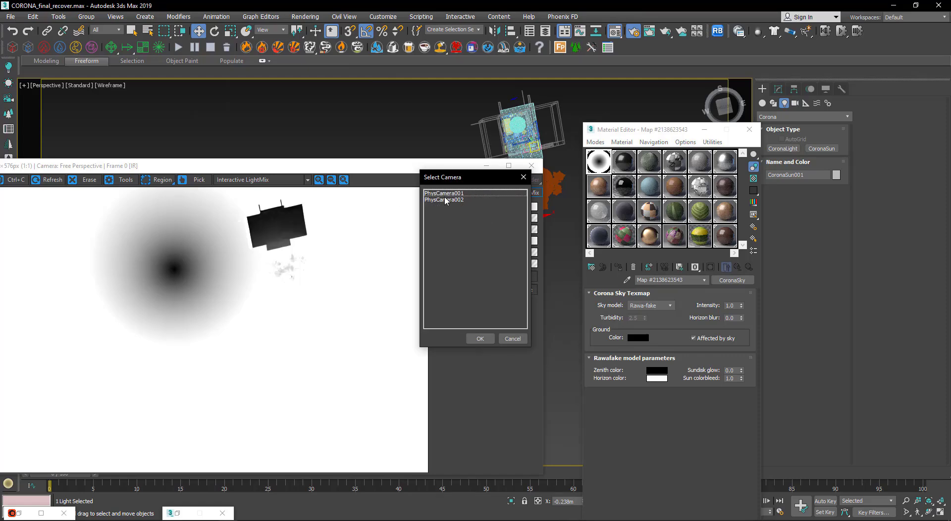
double_click(443, 193)
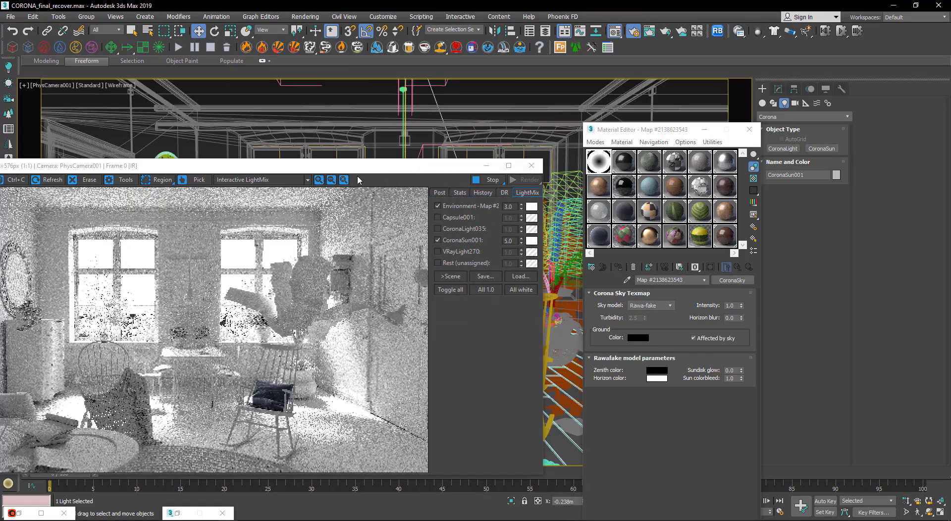
left_click_drag(348, 174, 455, 115)
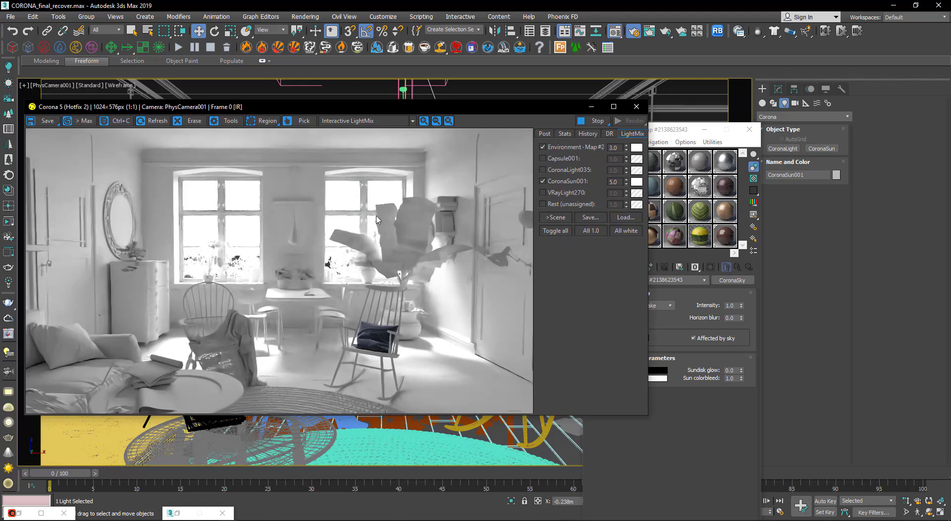
mouse_move(338, 107)
left_mouse_down()
mouse_move(321, 130)
mouse_move(322, 109)
left_mouse_up()
left_click_drag(662, 134, 783, 99)
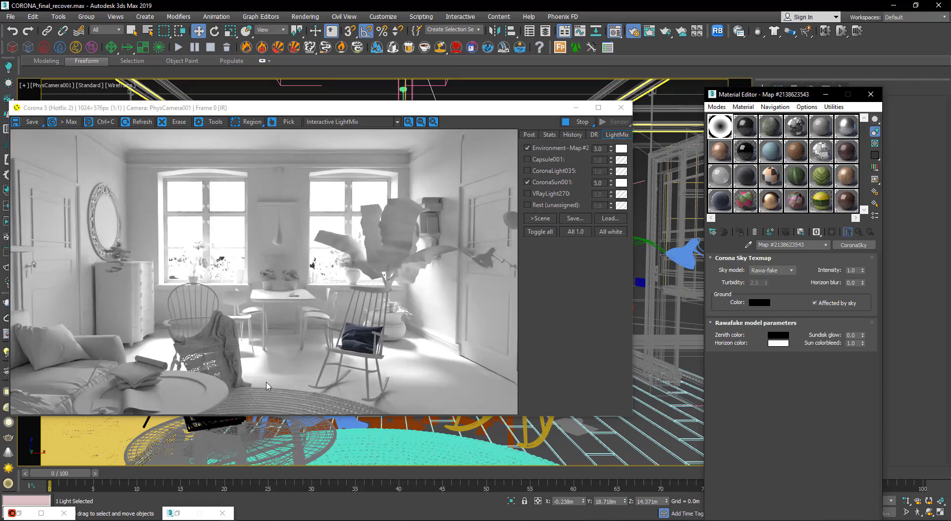
left_click_drag(277, 108, 540, 254)
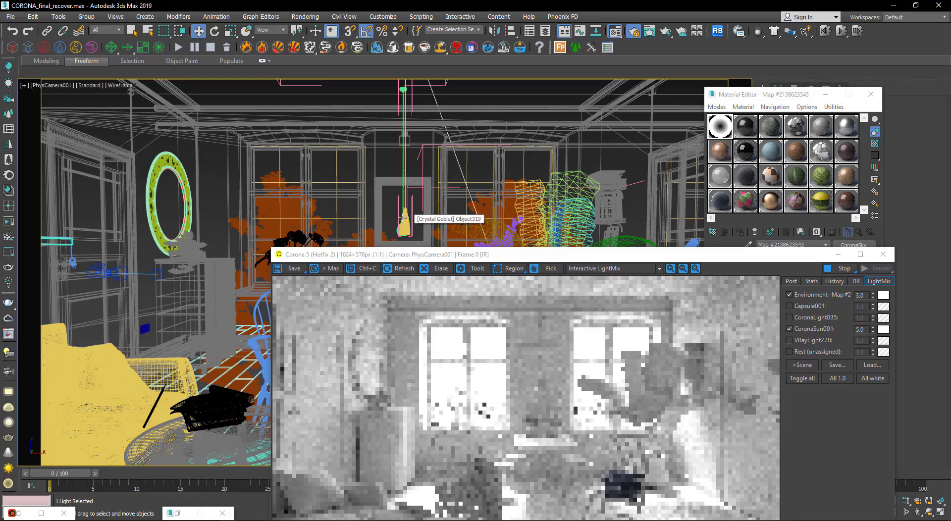
- Switch to a free perspective view close to the blue rocking chair by the stove
key("p")
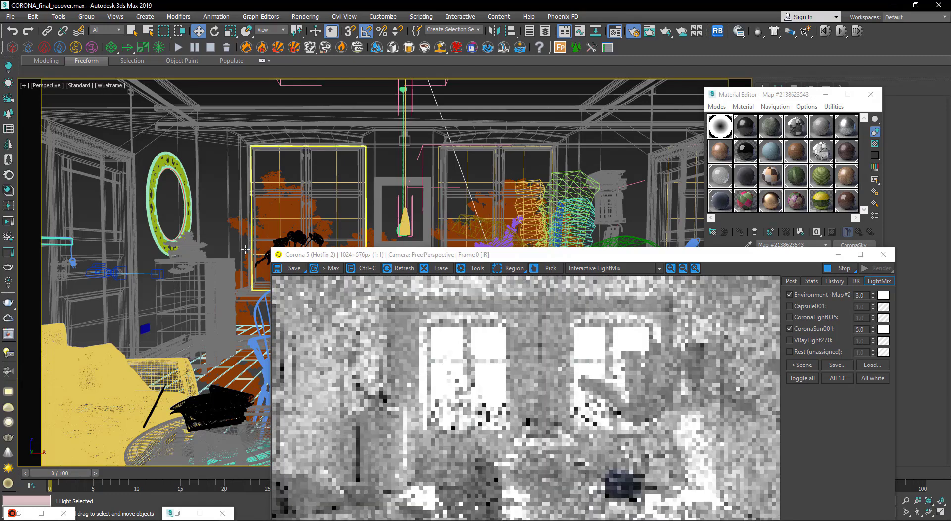
middle_click_drag(402, 217, 424, 144)
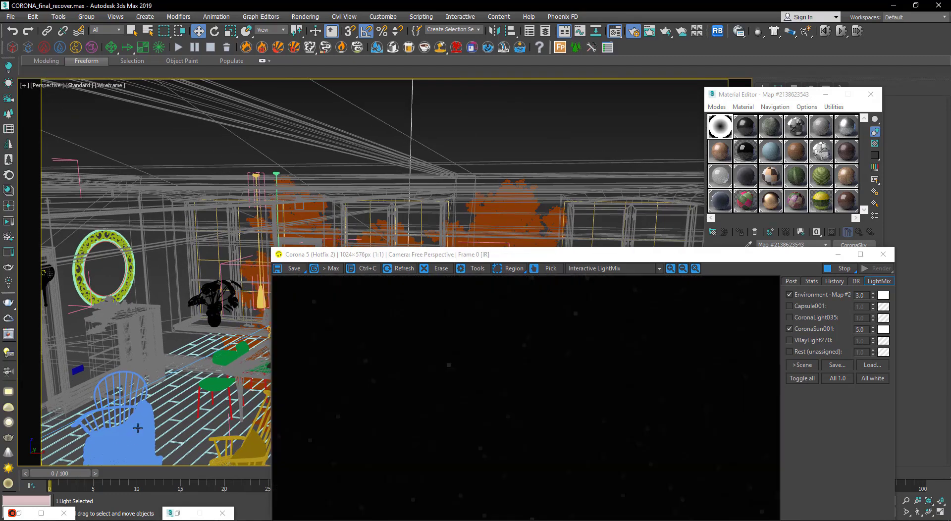
left_click(135, 422)
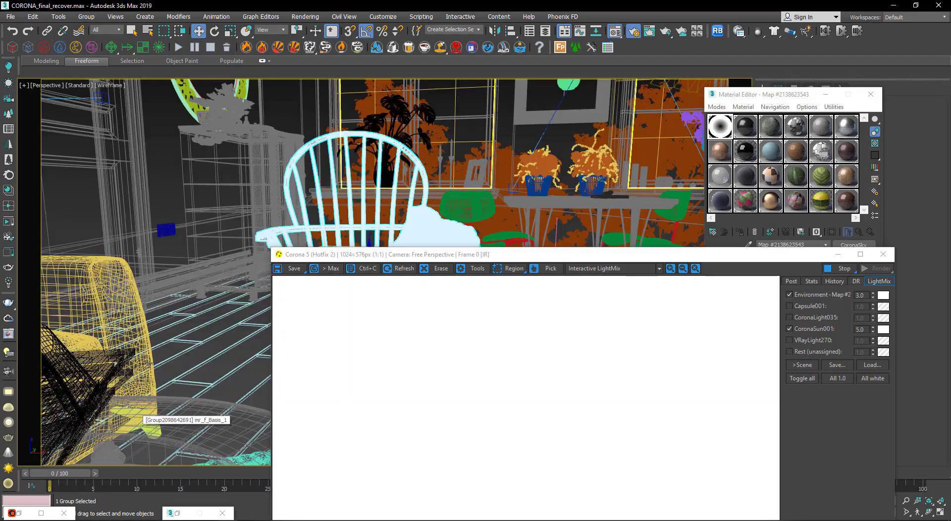
mouse_move(136, 422)
middle_mouse_down("alt")
mouse_move(60, 351)
mouse_move(192, 414)
mouse_move(218, 438)
middle_mouse_up("alt")
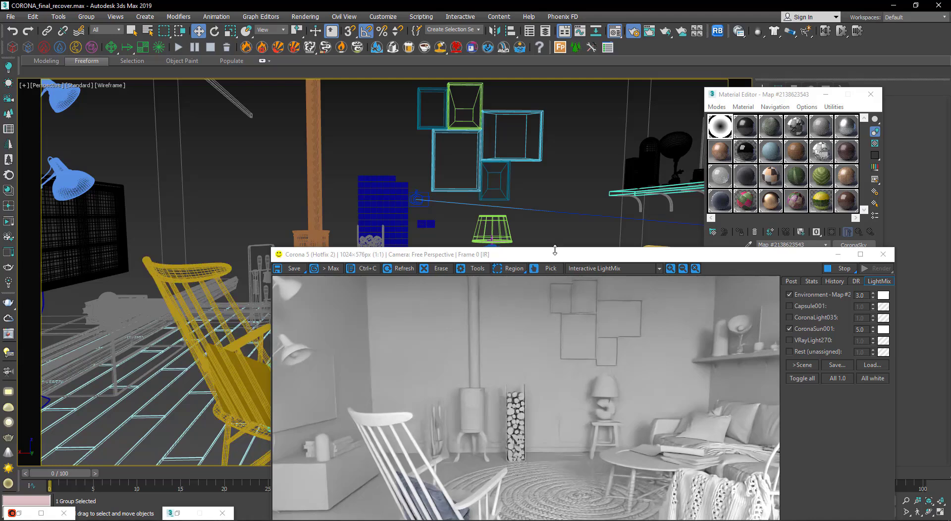
mouse_move(555, 254)
left_mouse_down()
mouse_move(431, 180)
mouse_move(363, 157)
left_mouse_up()
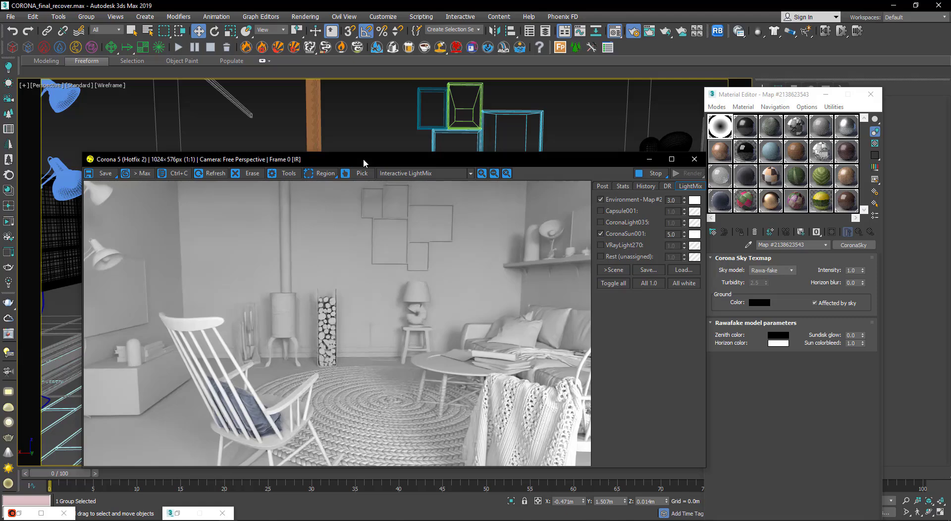
- Render through PhysCamera001 and toggle CoronaSun001 off and back on in LightMix
key("c")
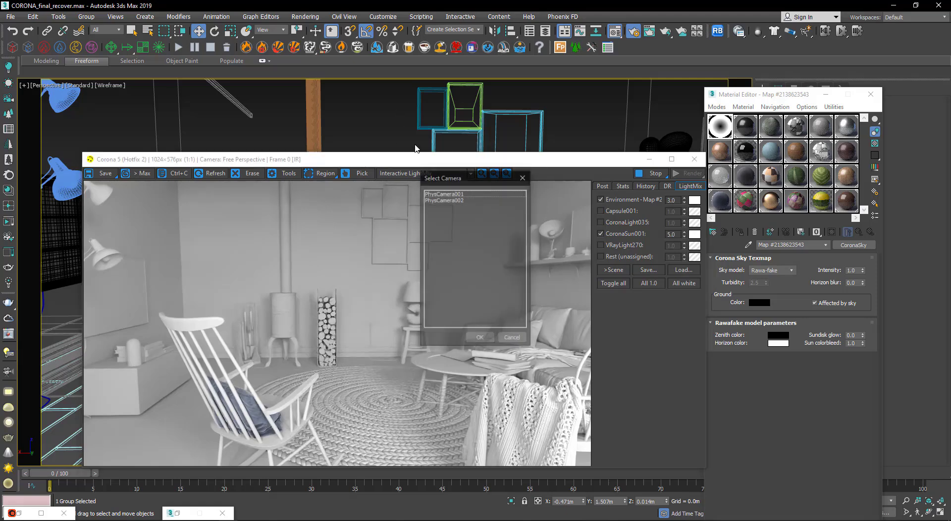
double_click(448, 193)
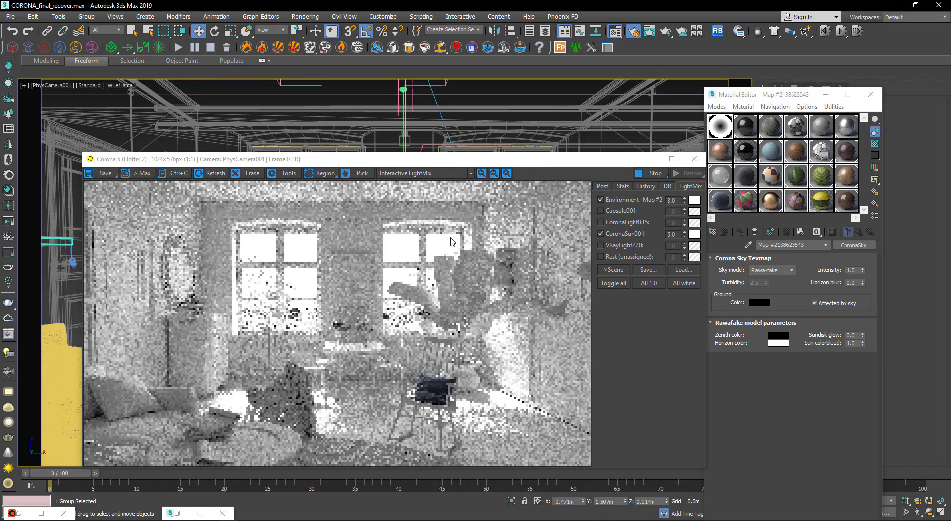
left_click(601, 234)
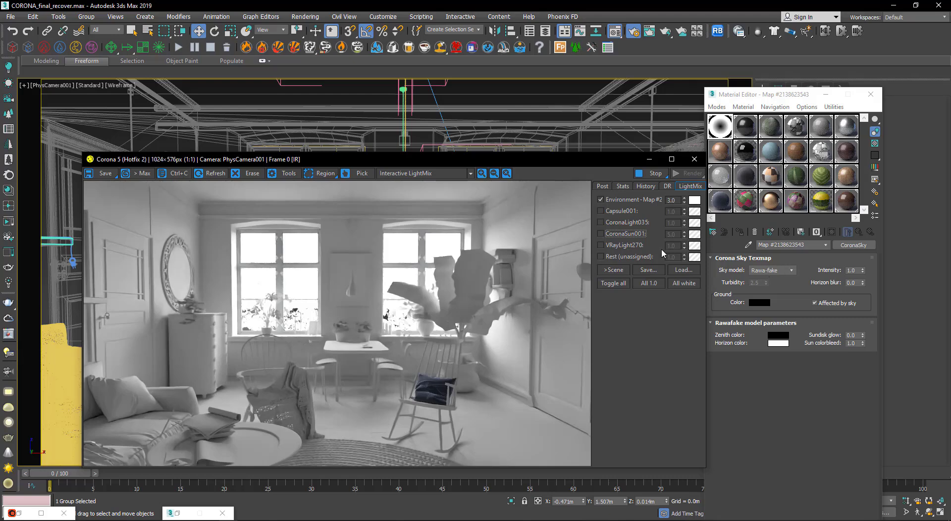
left_click(608, 234)
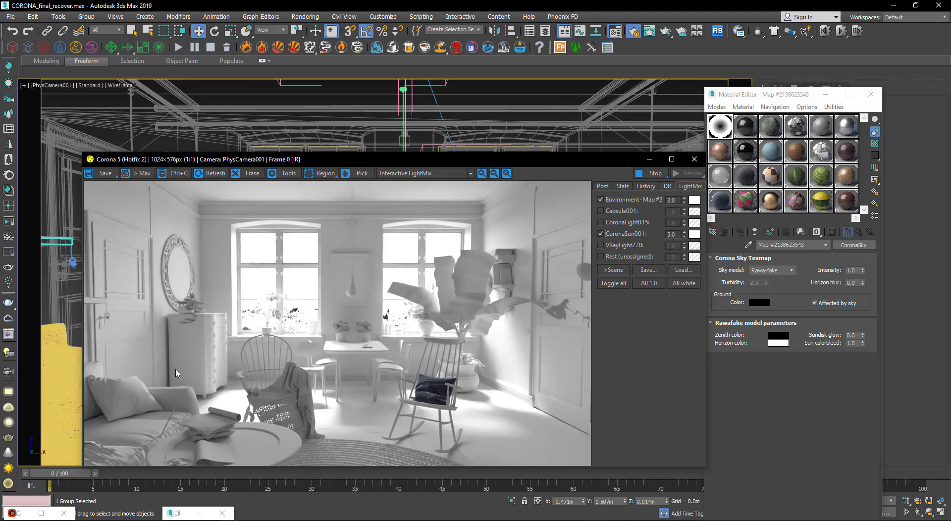
double_click(672, 234)
type("2")
key("Return")
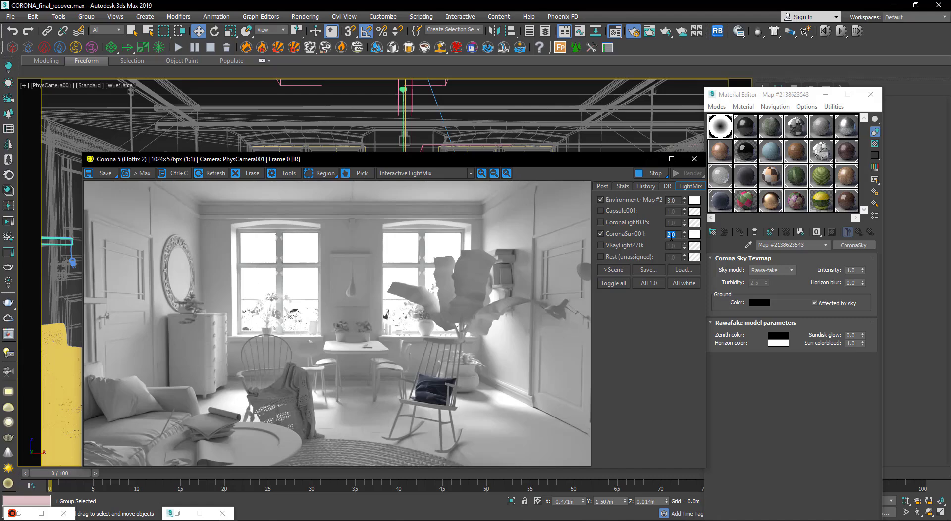
type("5")
key("Return")
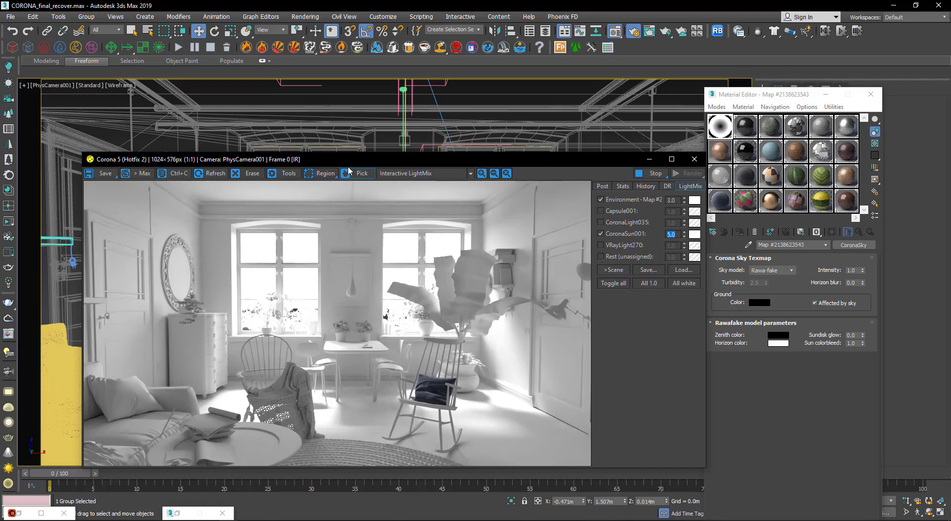
mouse_move(356, 165)
left_mouse_down()
mouse_move(396, 168)
mouse_move(389, 140)
left_mouse_up()
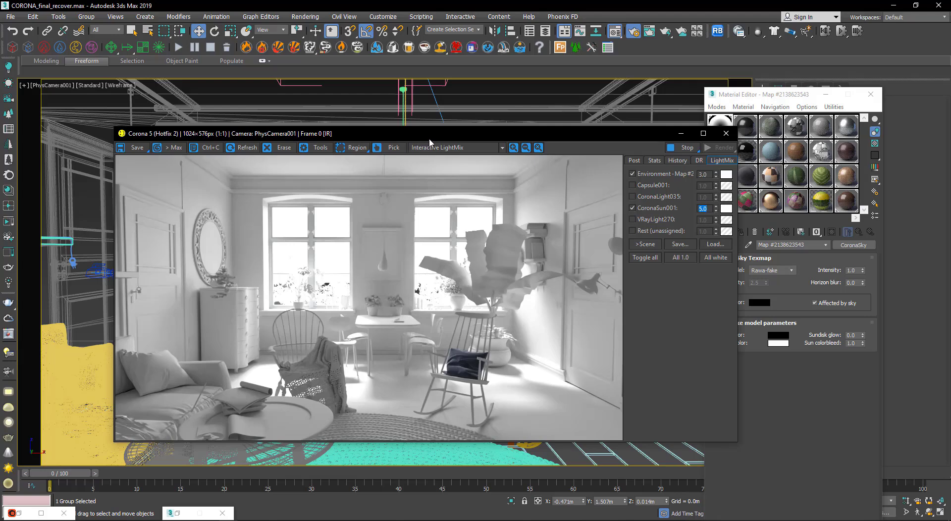
- Maximize the Corona frame buffer and hide the LightMix side panel
mouse_move(433, 134)
left_mouse_down()
mouse_move(423, 129)
mouse_move(423, 3)
left_mouse_up()
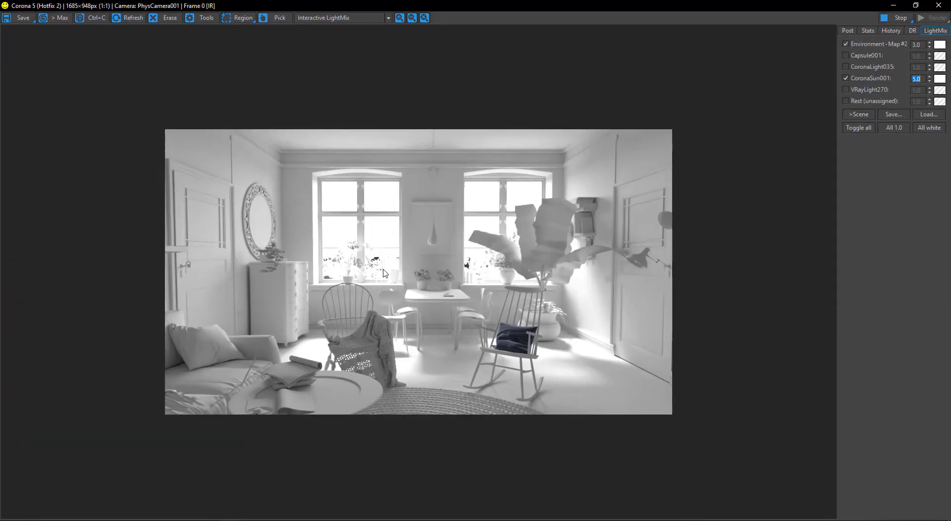
left_click(202, 18)
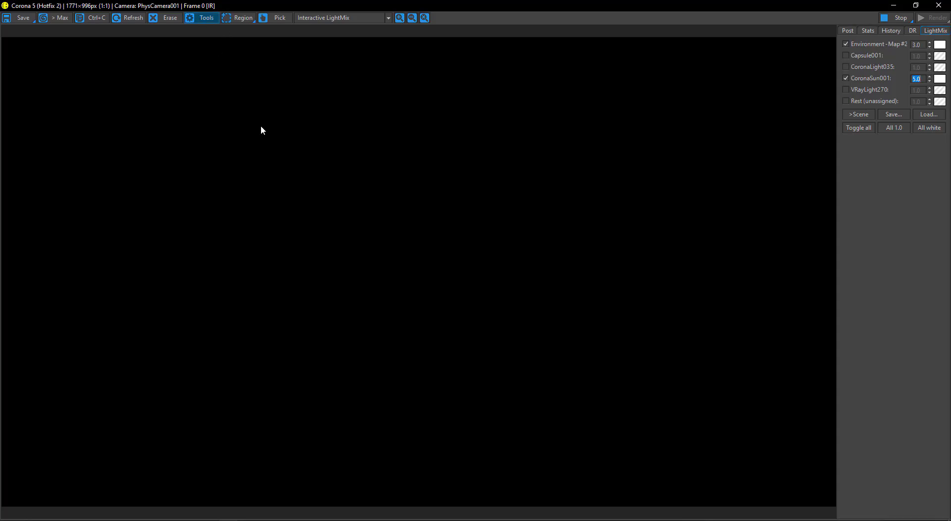